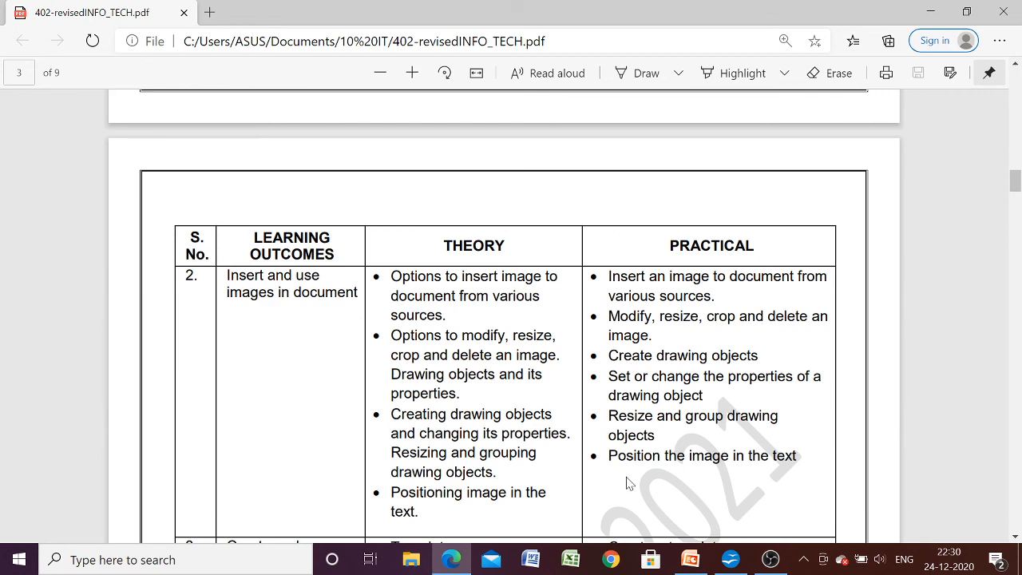
View the image insertion slide in PowerPoint, switch to OpenOffice Writer, and check the available scanner sources for inserting a picture
click(685, 563)
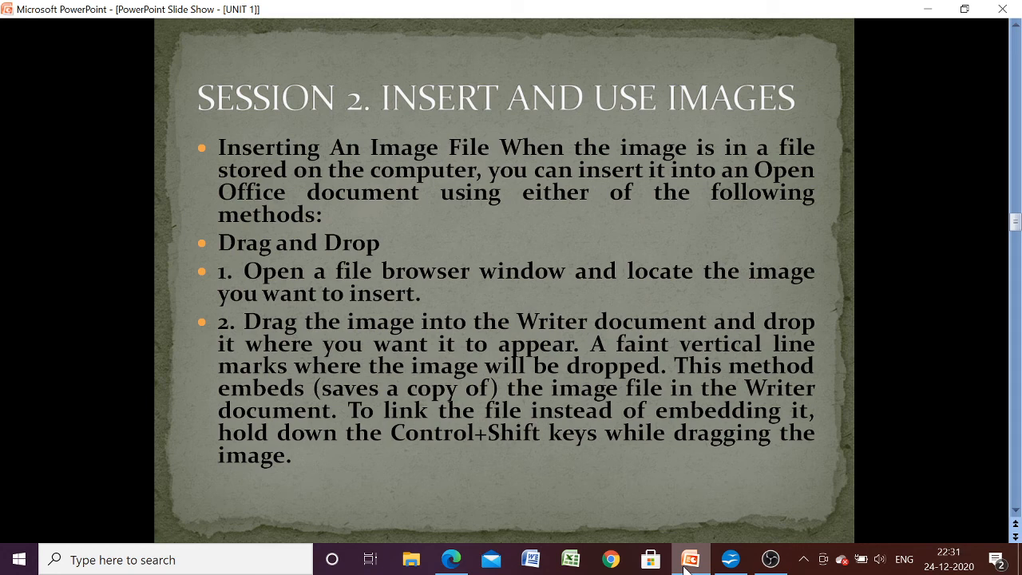
click(730, 558)
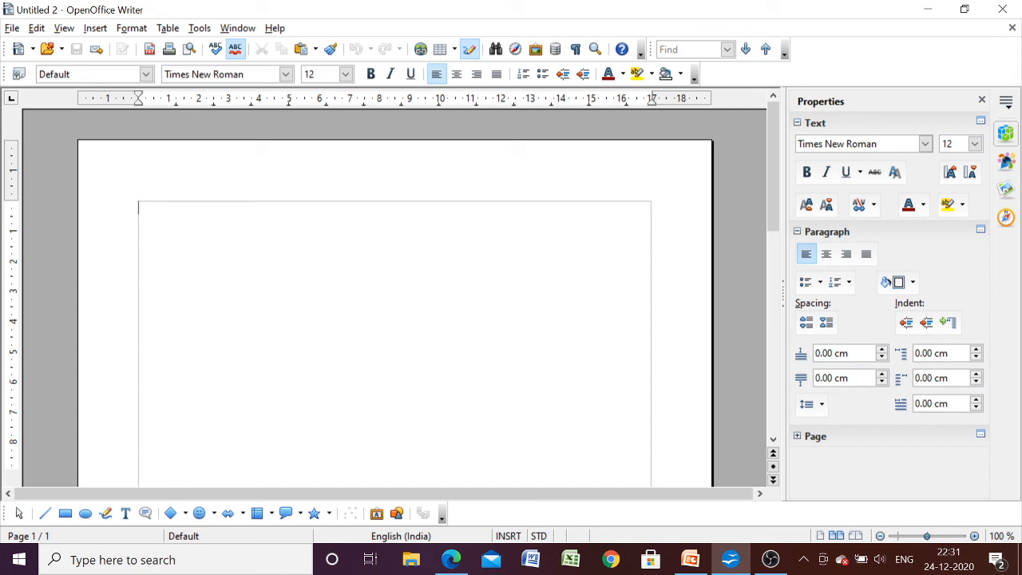
click(98, 30)
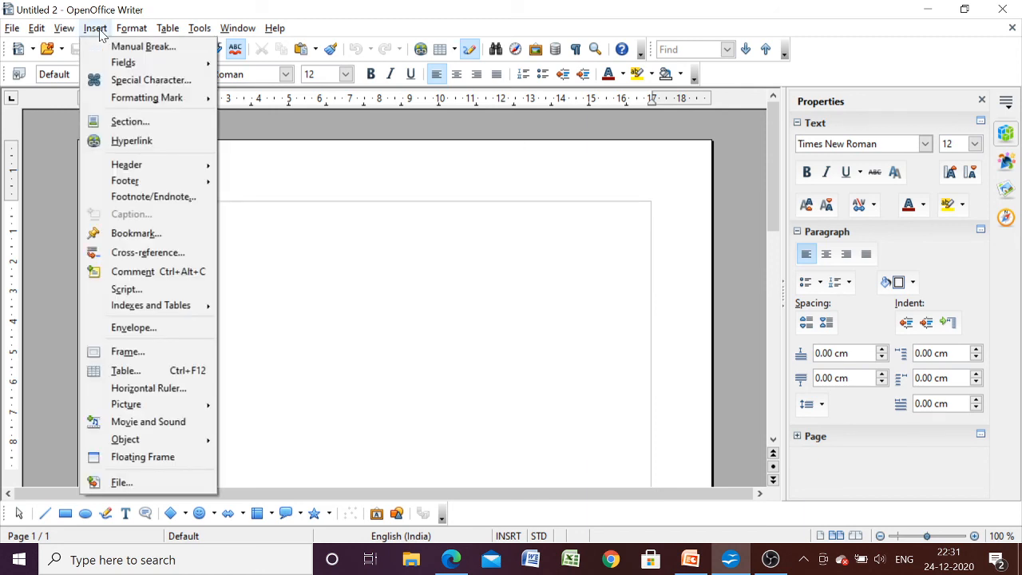
mouse_move(130, 405)
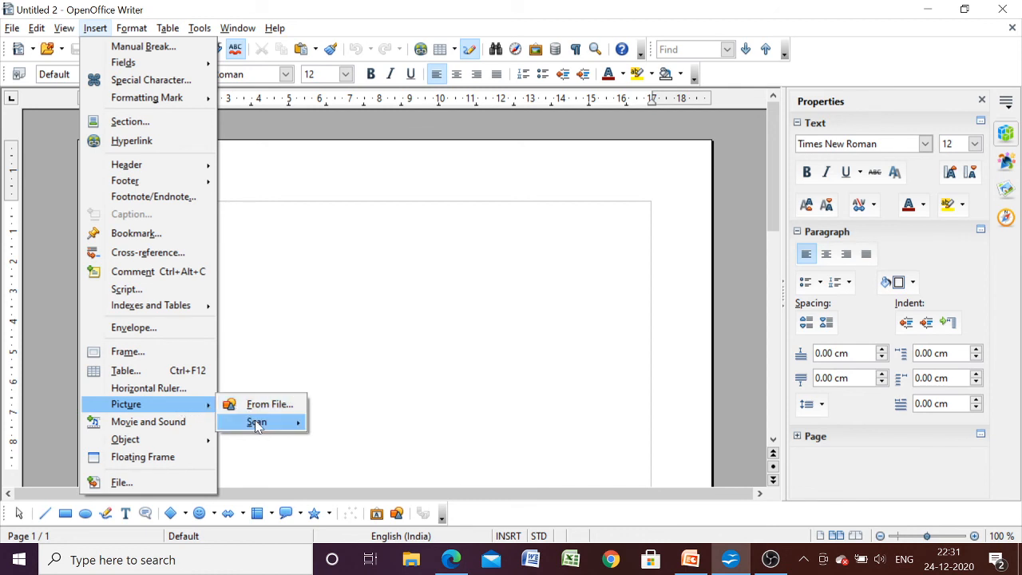
mouse_move(257, 425)
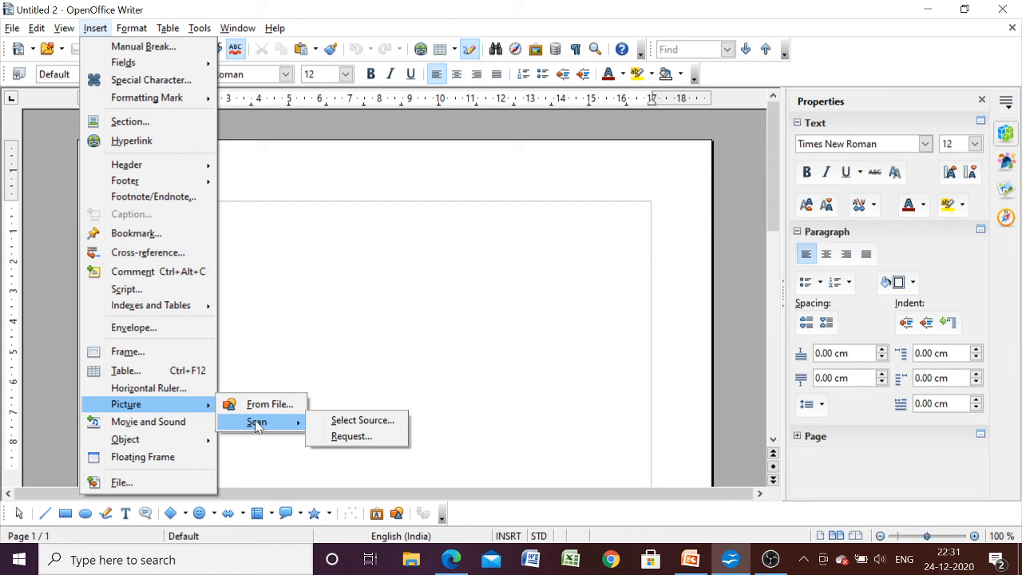
click(351, 424)
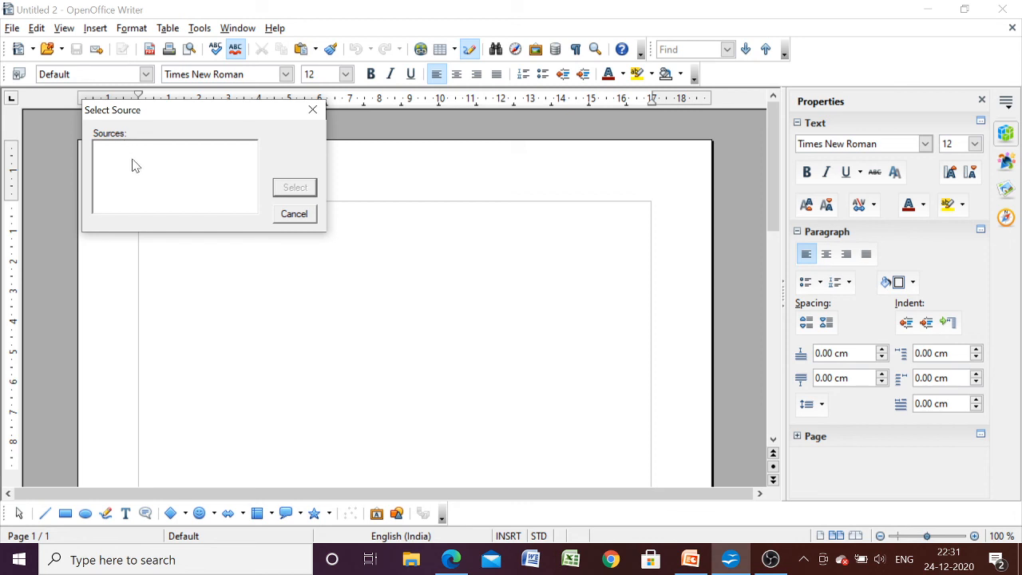
click(312, 113)
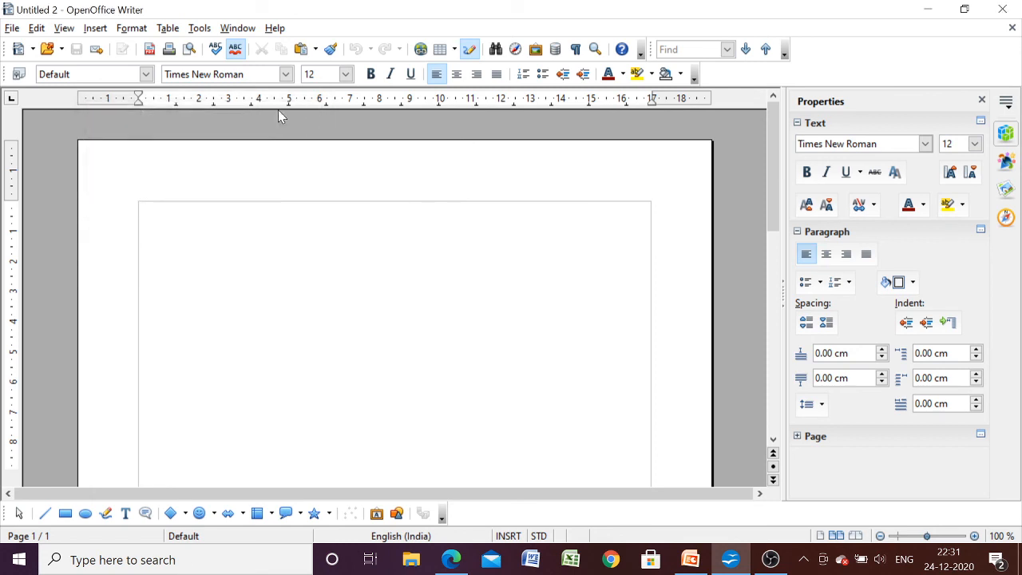
Insert the picture file rose.jpg from the Saved Pictures folder into the blank document
click(92, 35)
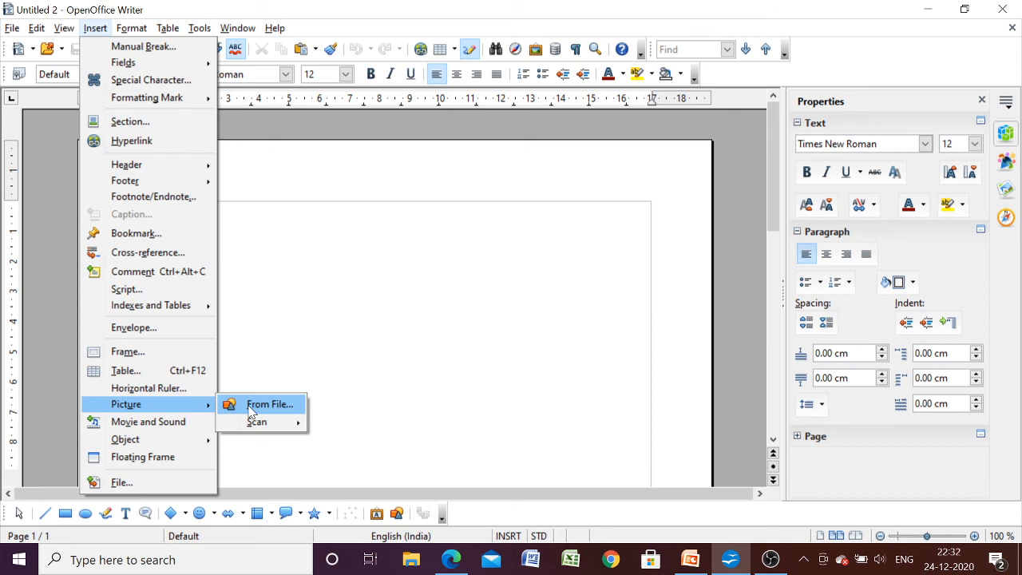
click(251, 409)
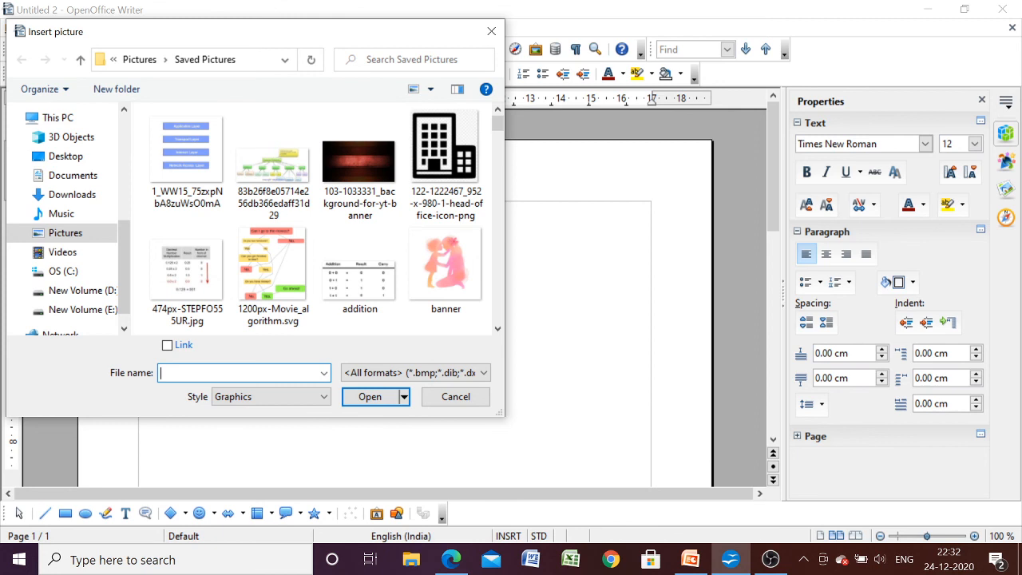
text(rose)
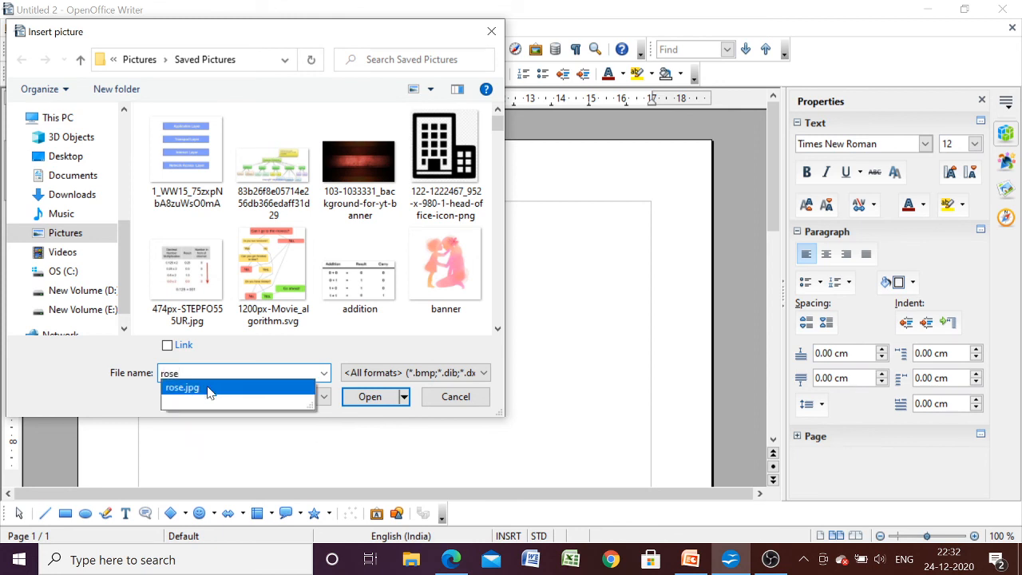
click(206, 393)
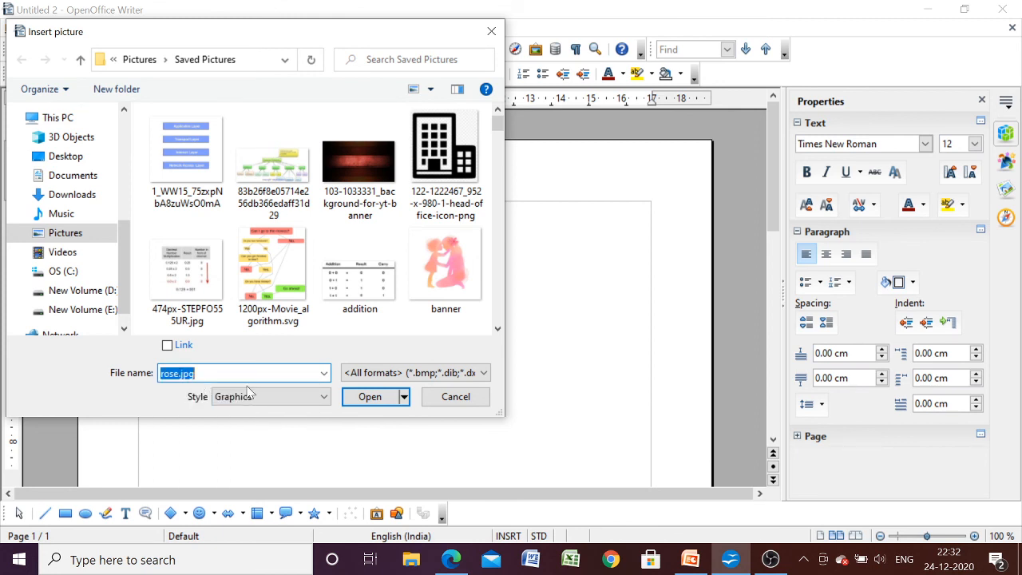
click(371, 397)
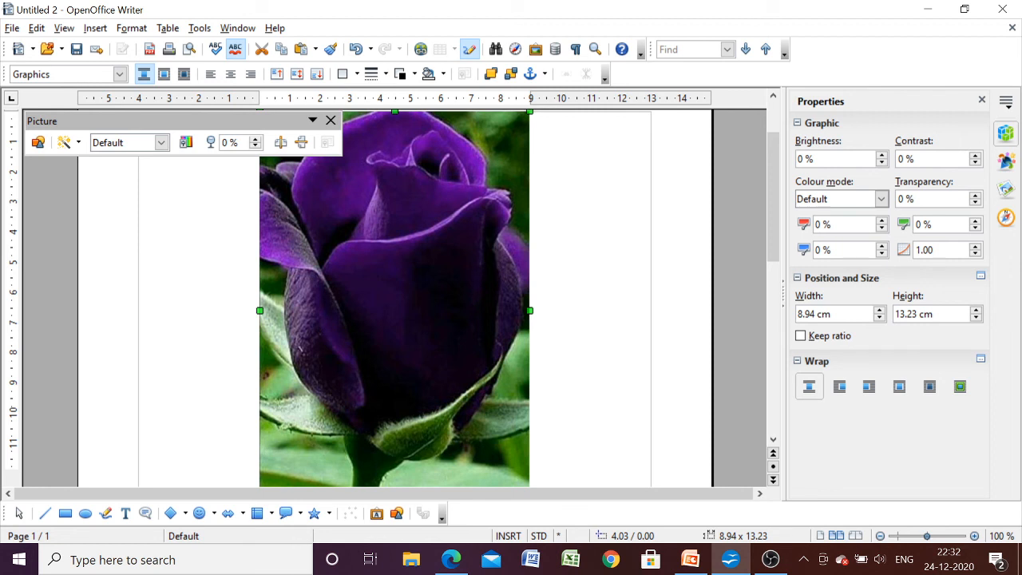
Browse the Gallery themes, try placing the Artist-Female2 image from the People theme in the document, and undo the insertion
click(1007, 191)
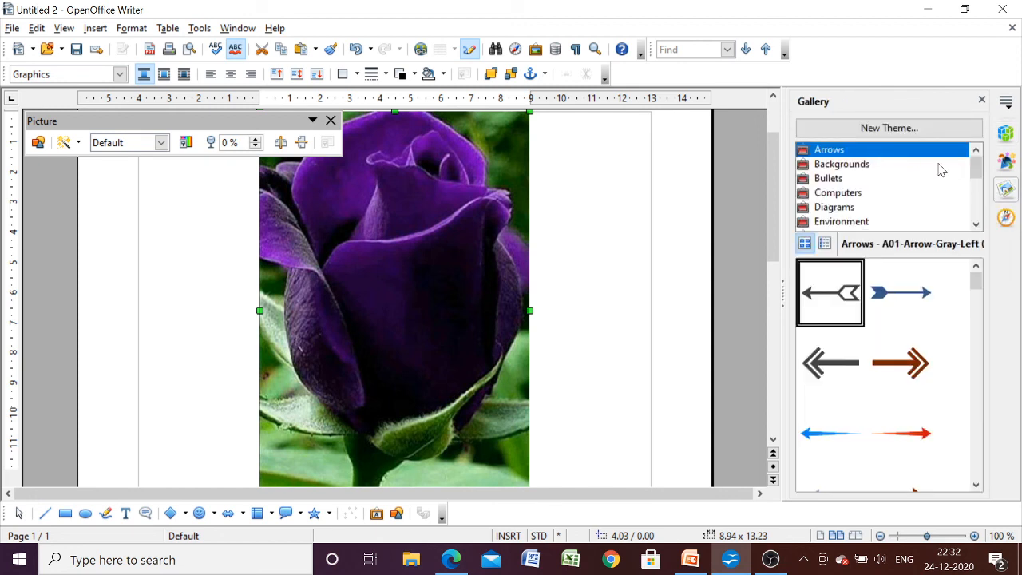
click(842, 182)
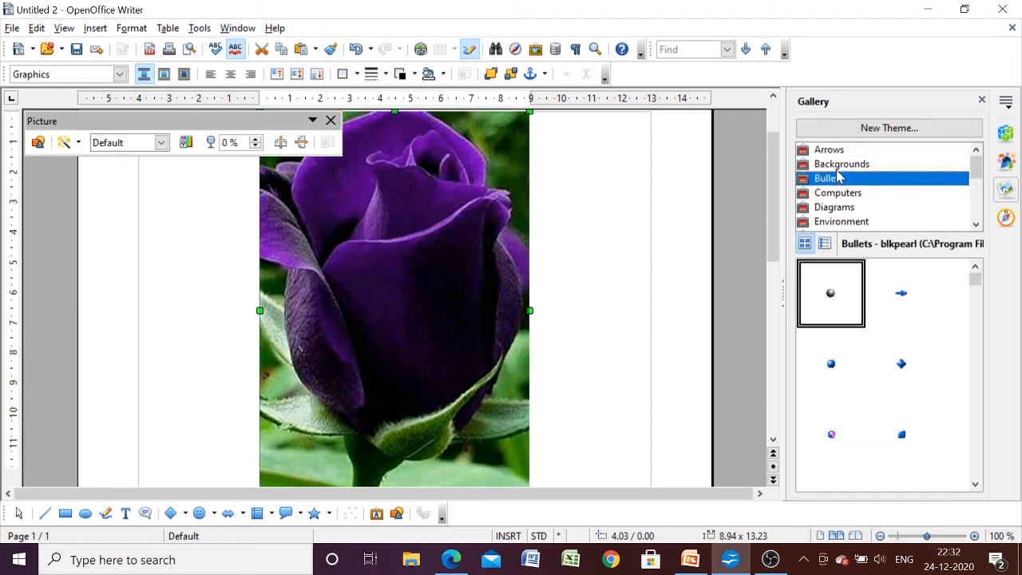
drag(978, 181, 978, 200)
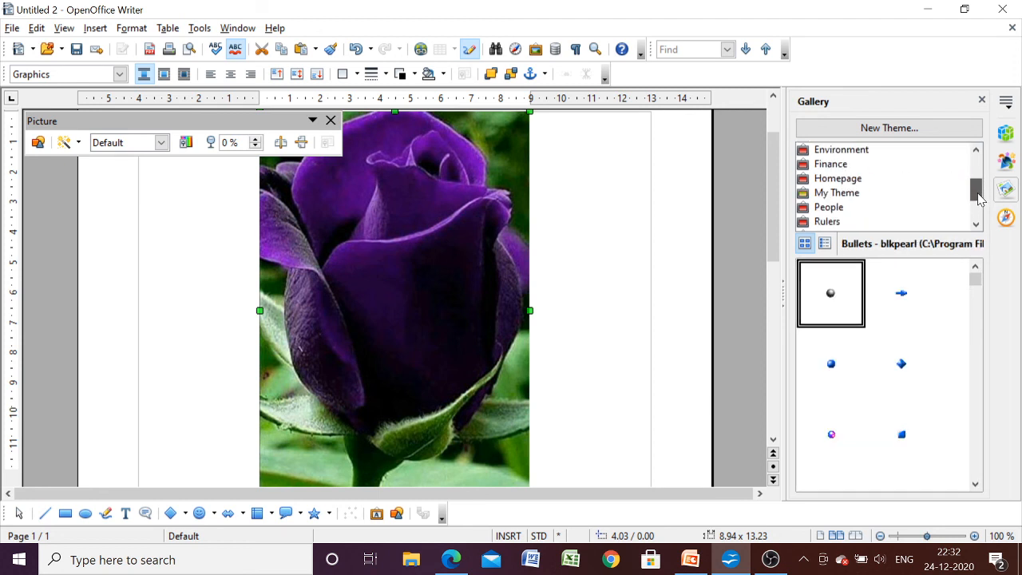
click(835, 199)
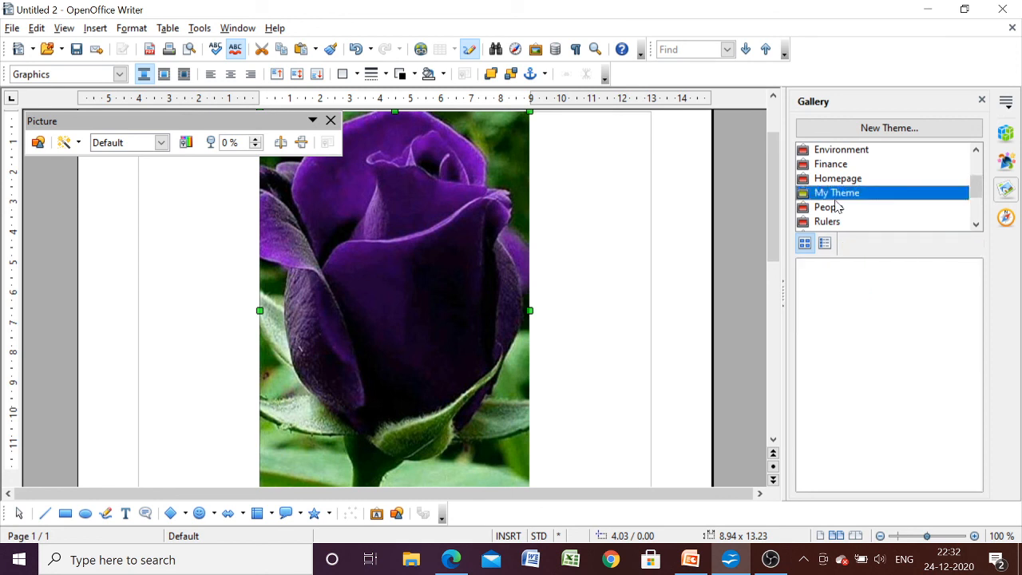
click(836, 207)
click(836, 220)
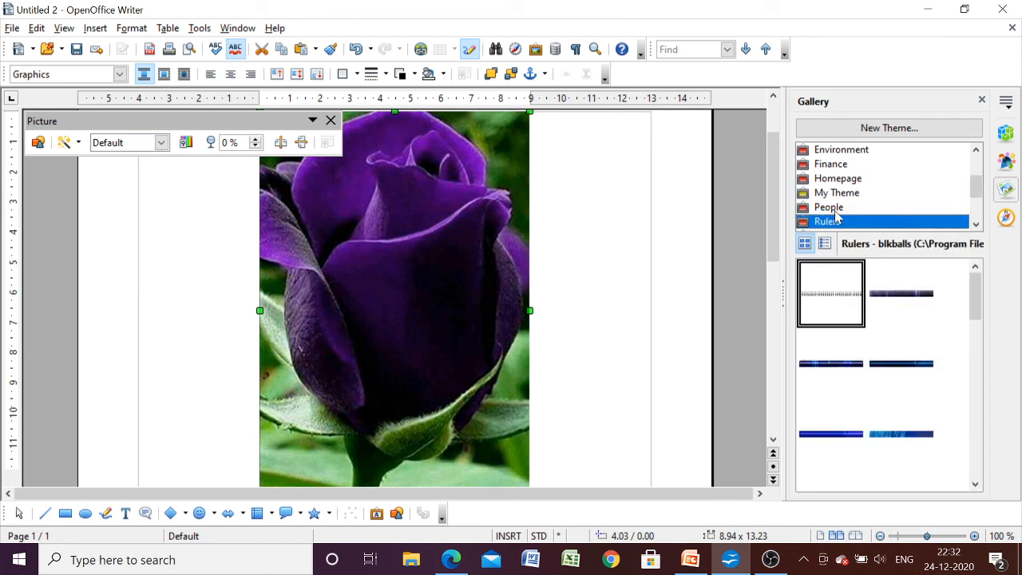
click(836, 208)
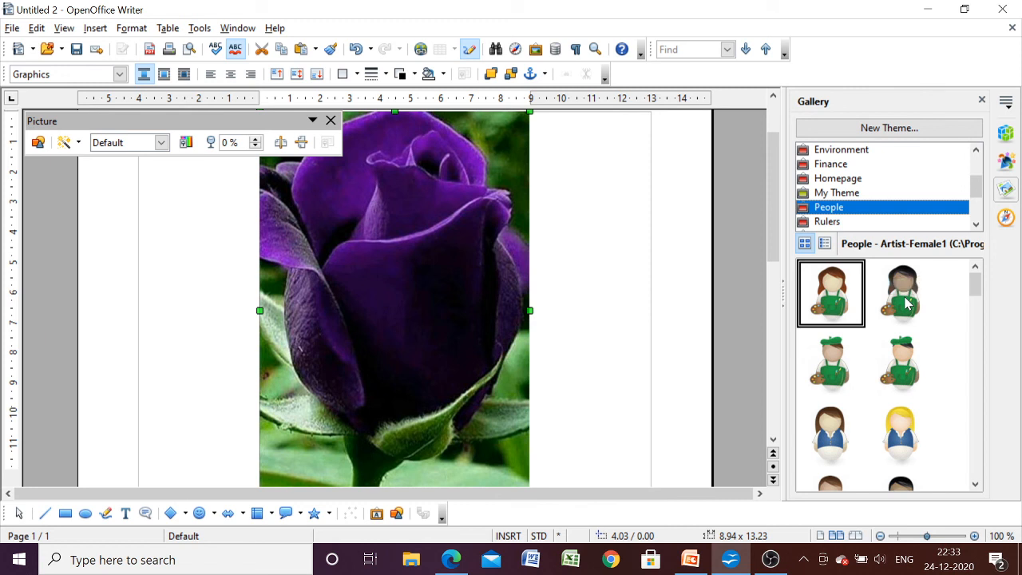
drag(906, 302, 622, 289)
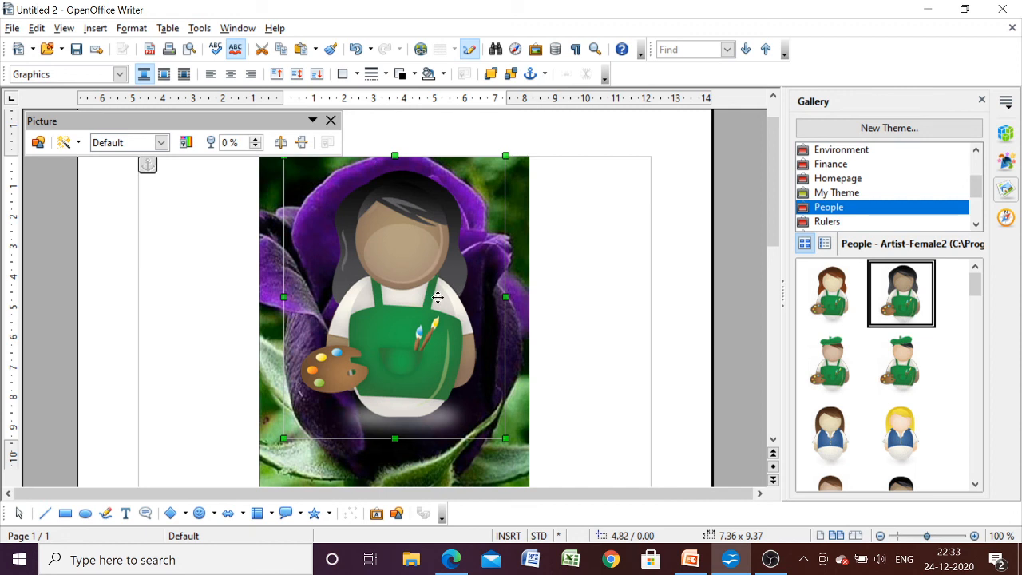
key(ctrl+z)
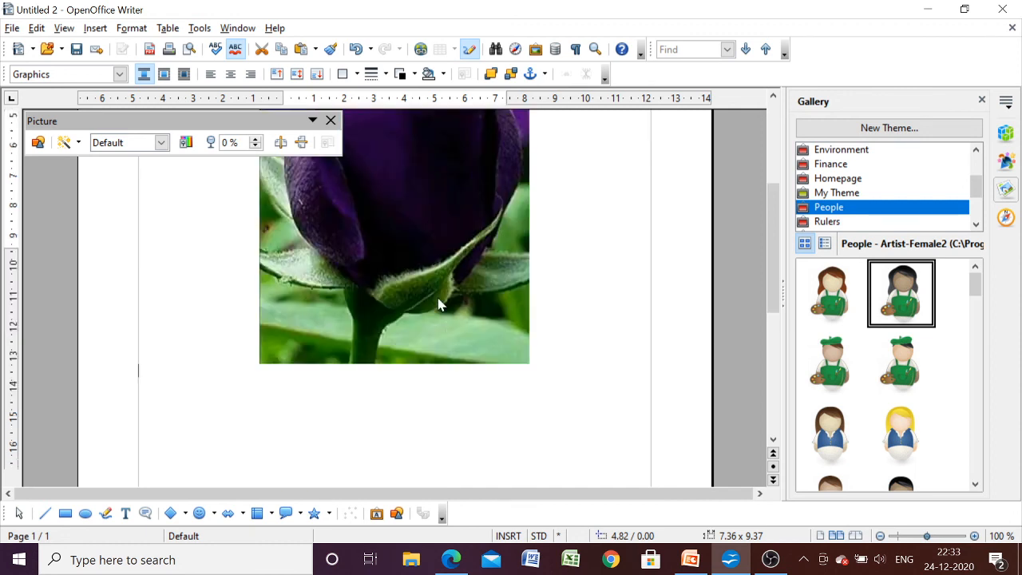
Select the rose picture and close the Gallery
click(411, 283)
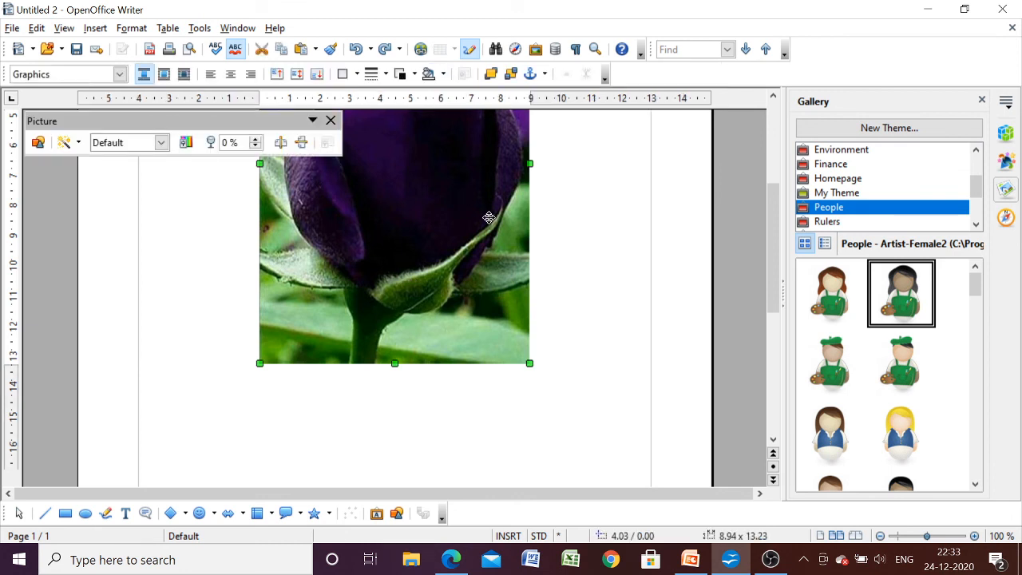
click(981, 100)
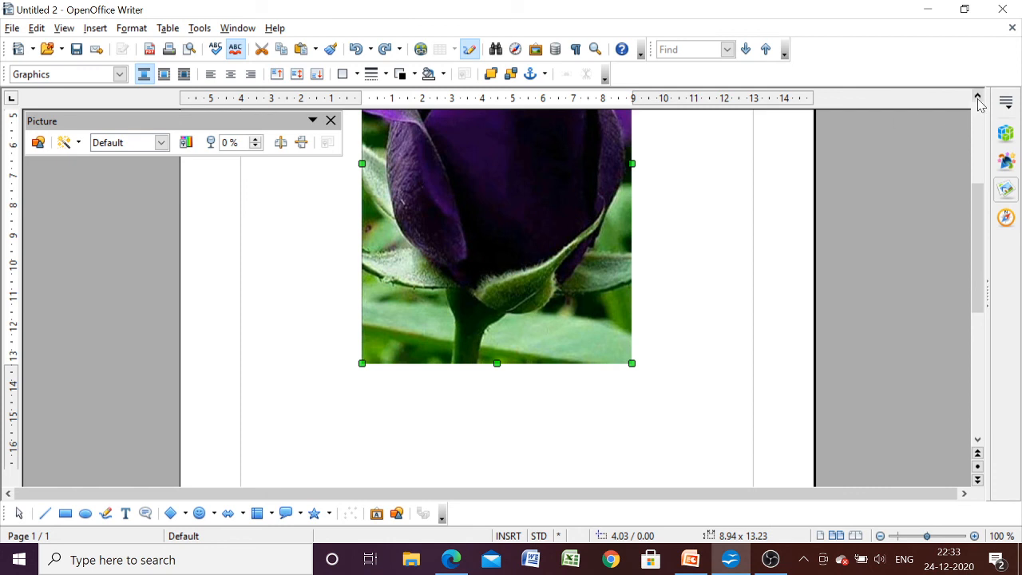
click(977, 97)
click(977, 98)
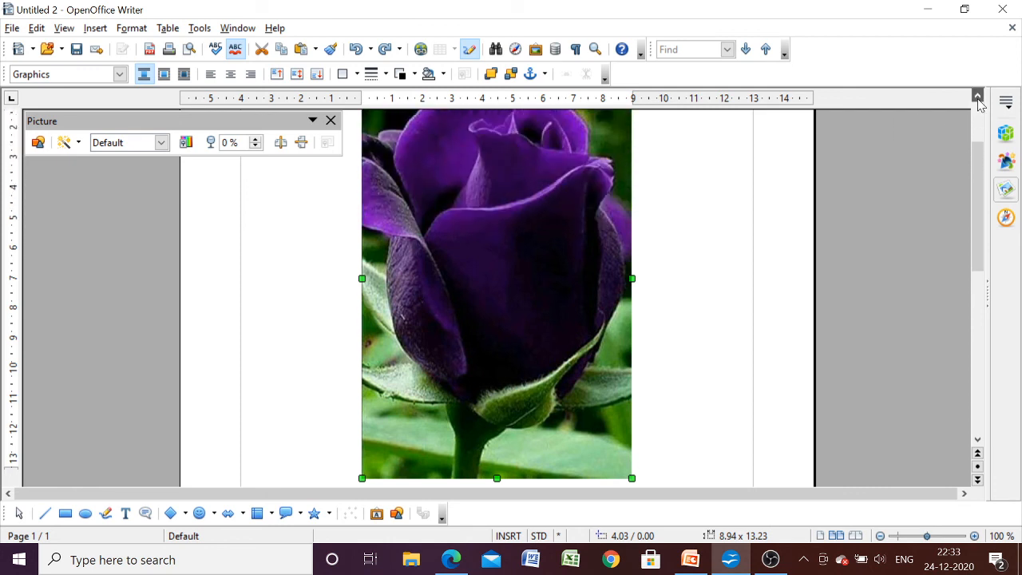
click(977, 97)
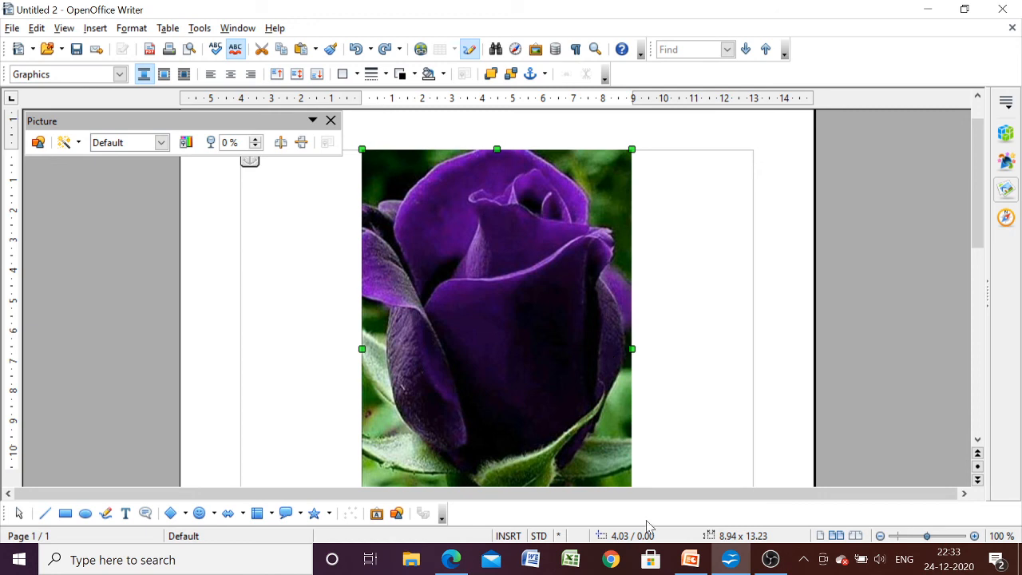
Switch to the PowerPoint slide show and advance to the Insert Picture Dialog slide
click(685, 561)
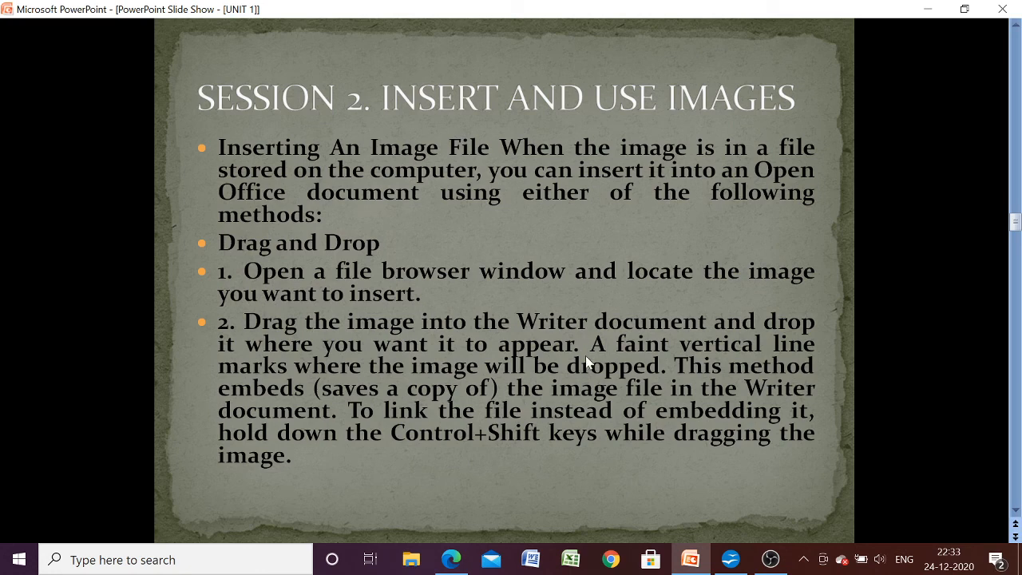
click(1015, 516)
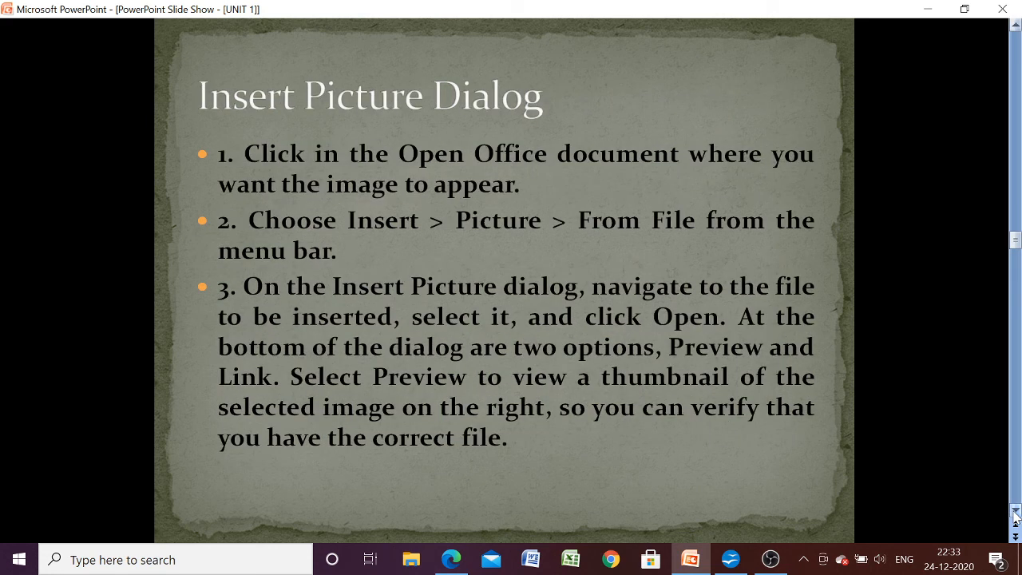
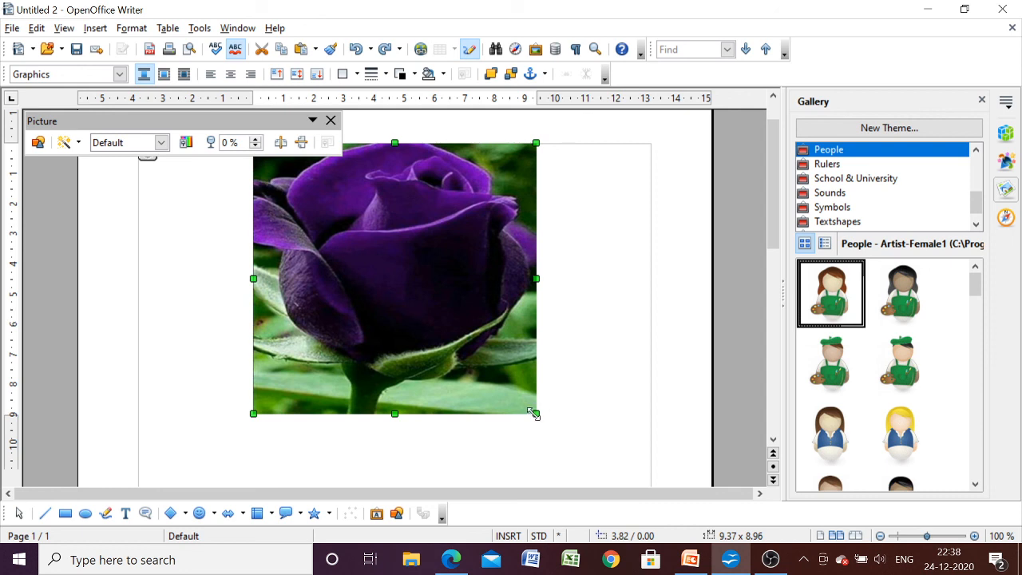
Enlarge the rose picture in the Writer document to about 9.9 × 10.2 cm
drag(534, 412, 551, 450)
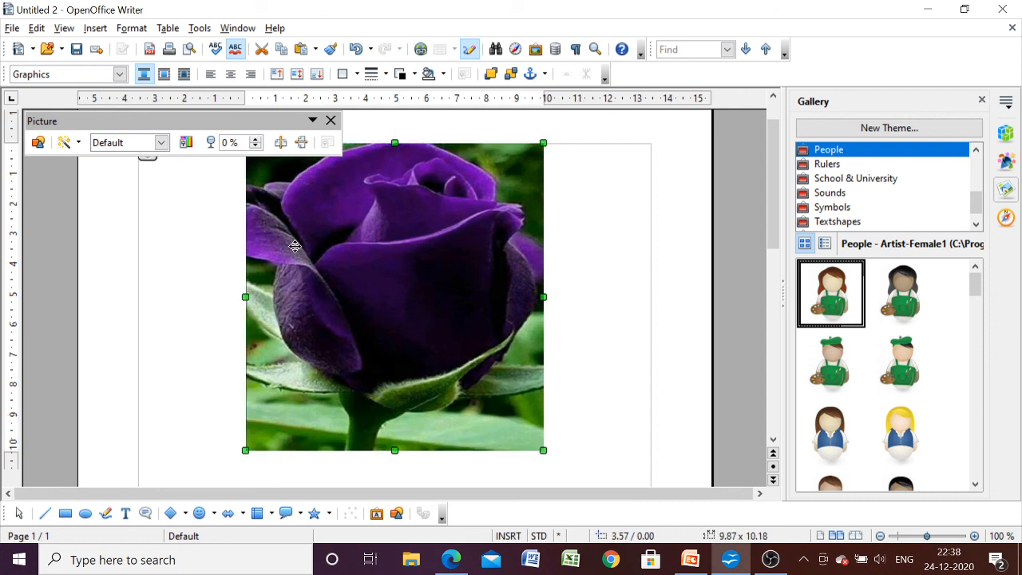
Try the Smooth filter on the rose picture and undo it
click(77, 143)
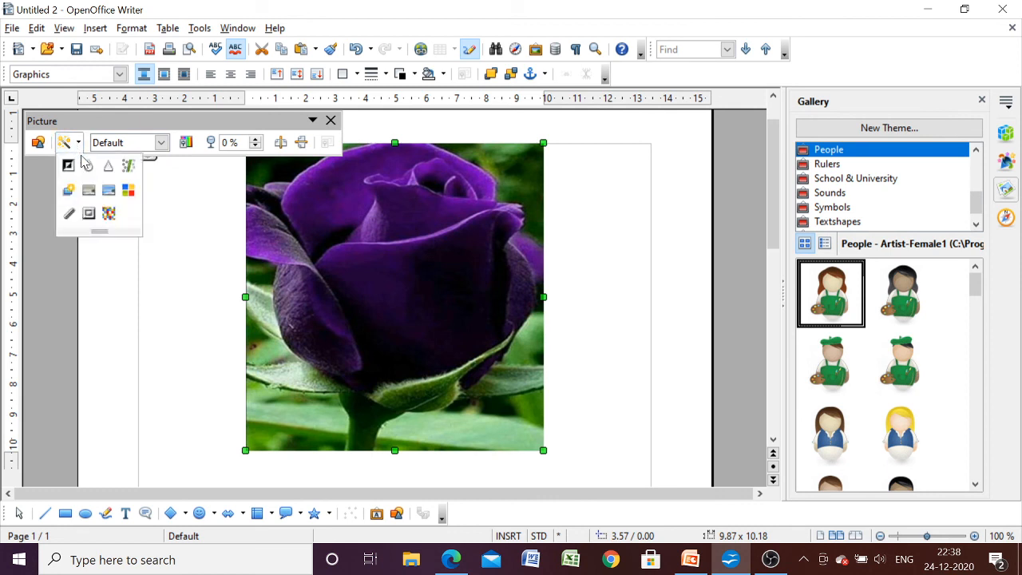
click(88, 165)
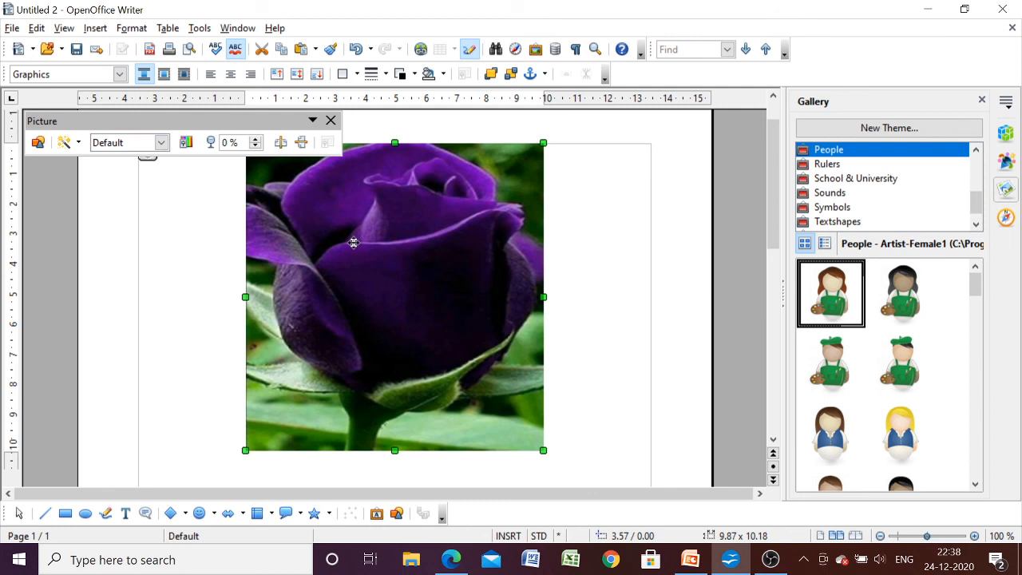
key(ctrl+z)
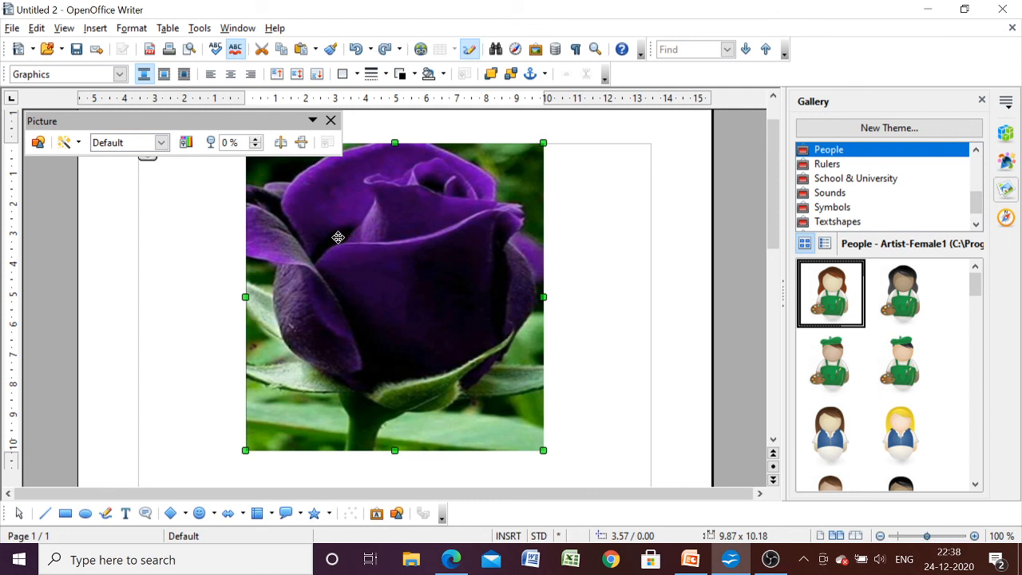
Try the Sharpen filter on the rose picture and undo it
click(78, 145)
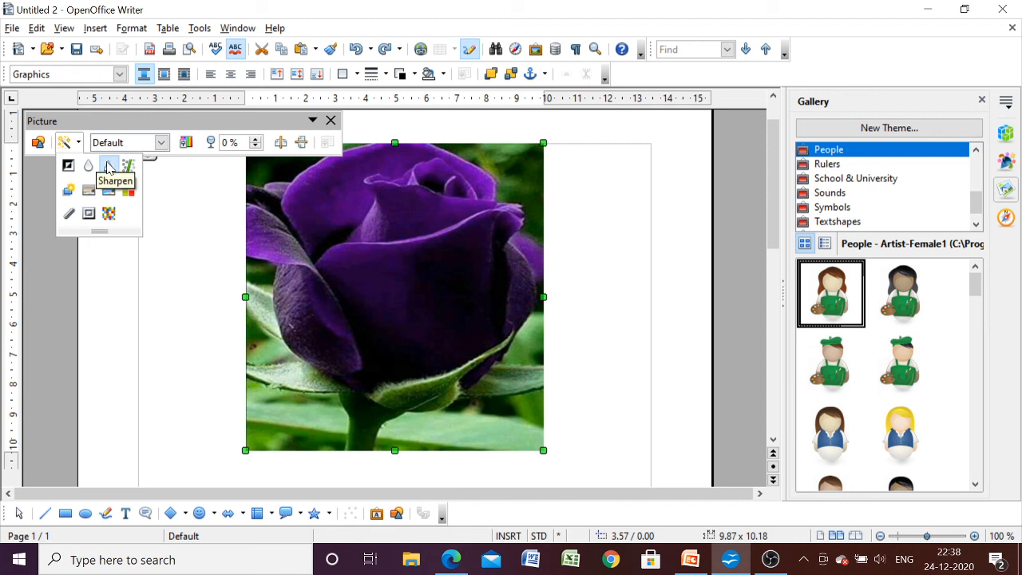
click(110, 166)
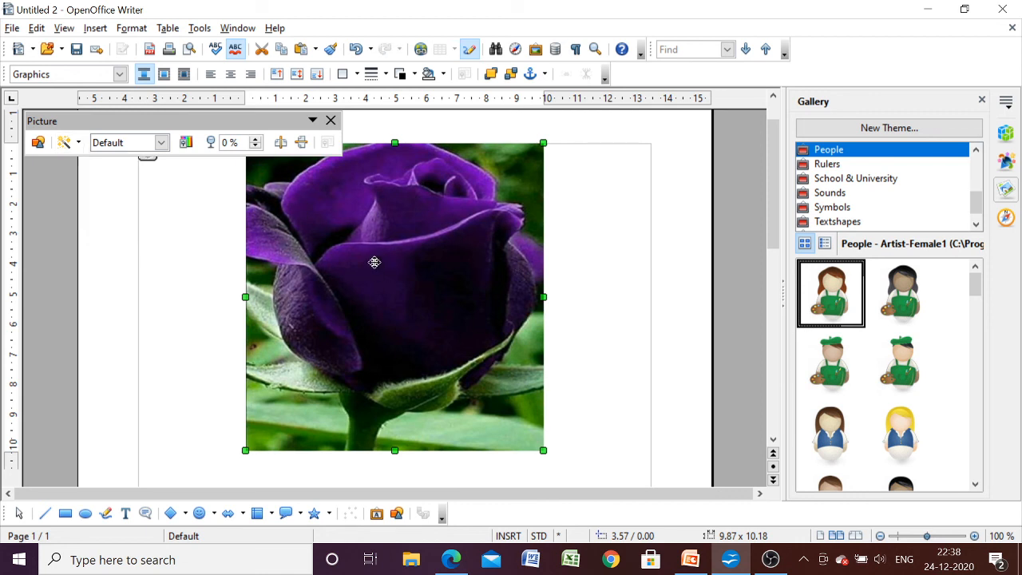
key(ctrl+z)
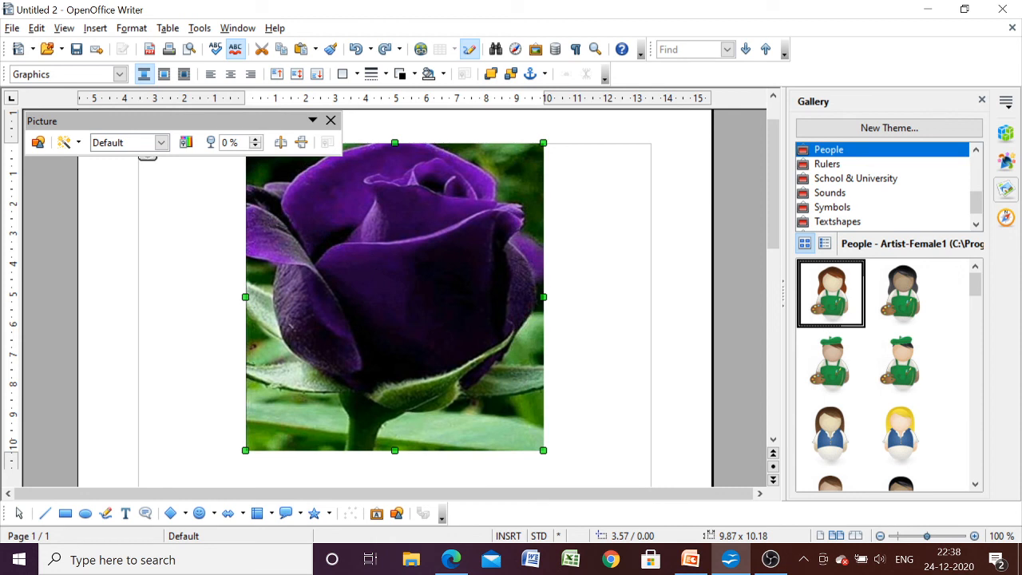
click(79, 144)
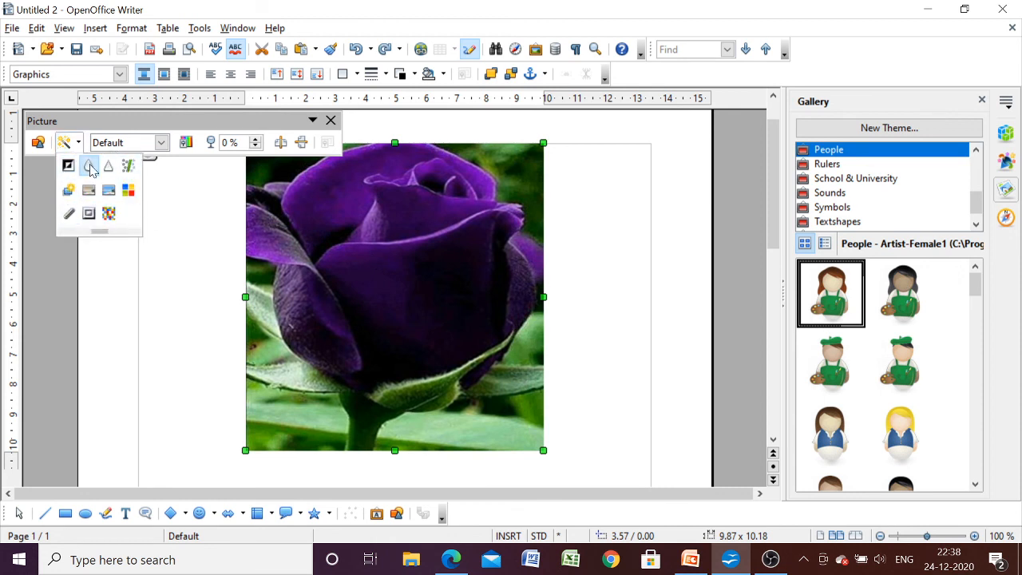
click(166, 182)
Try the Greyscale, Black/White and Watermark graphics modes on the rose picture and restore the Default mode
click(161, 142)
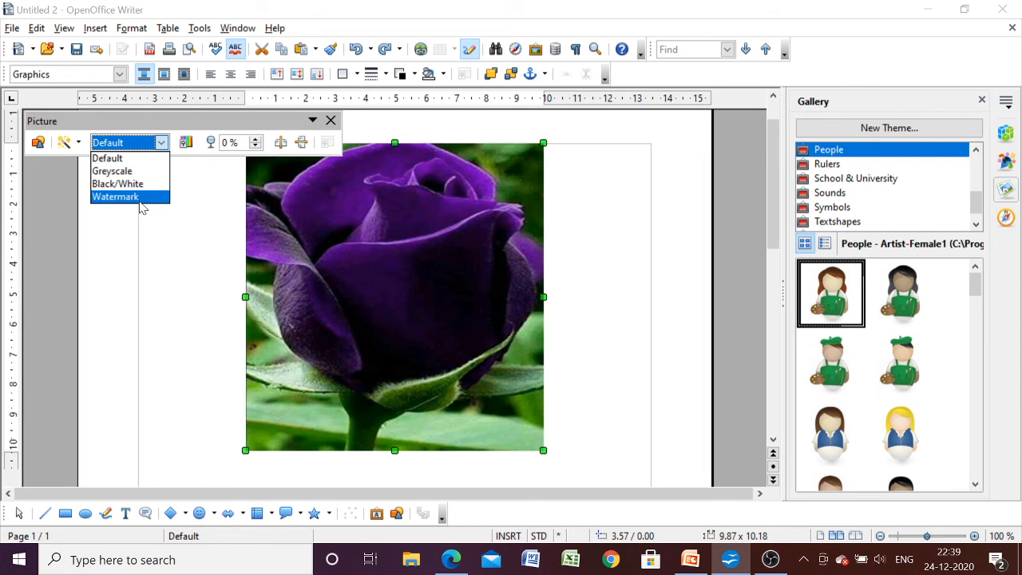
click(132, 170)
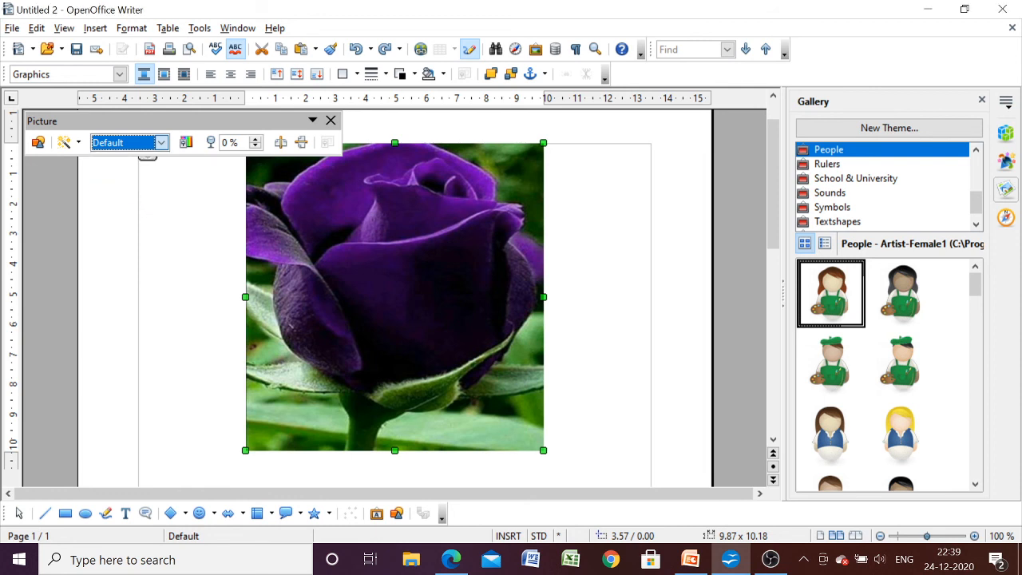
click(161, 142)
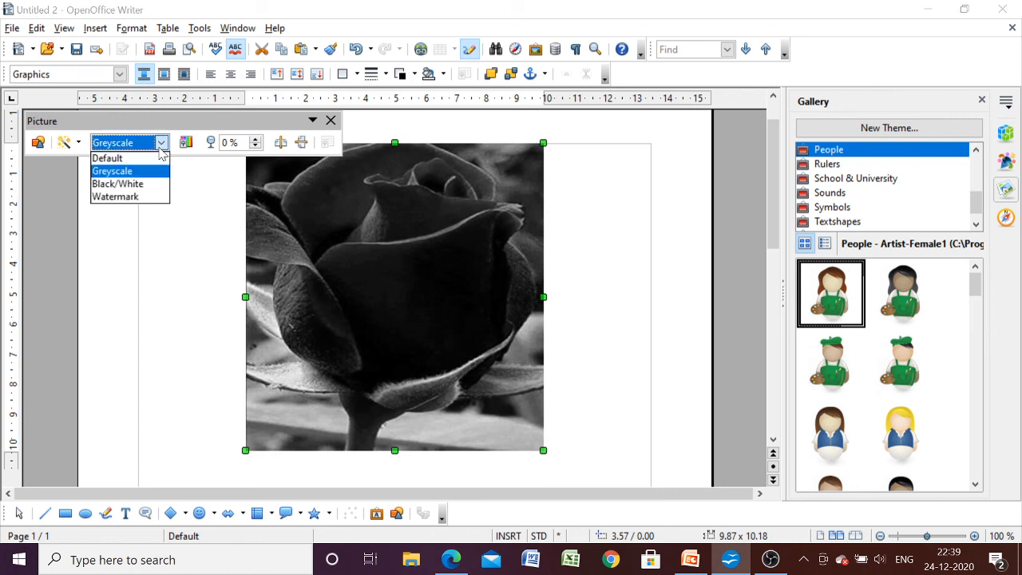
click(151, 184)
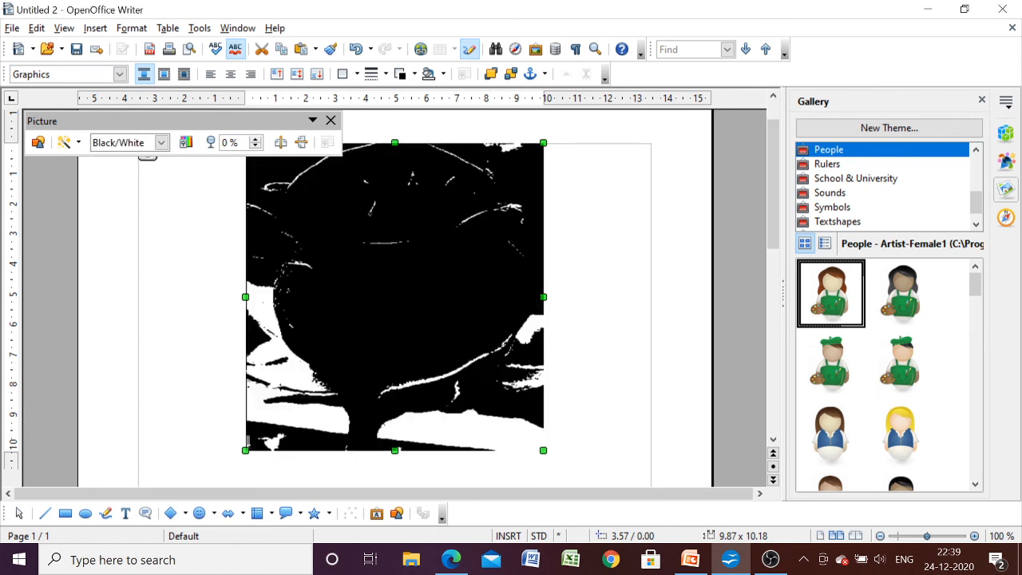
click(161, 143)
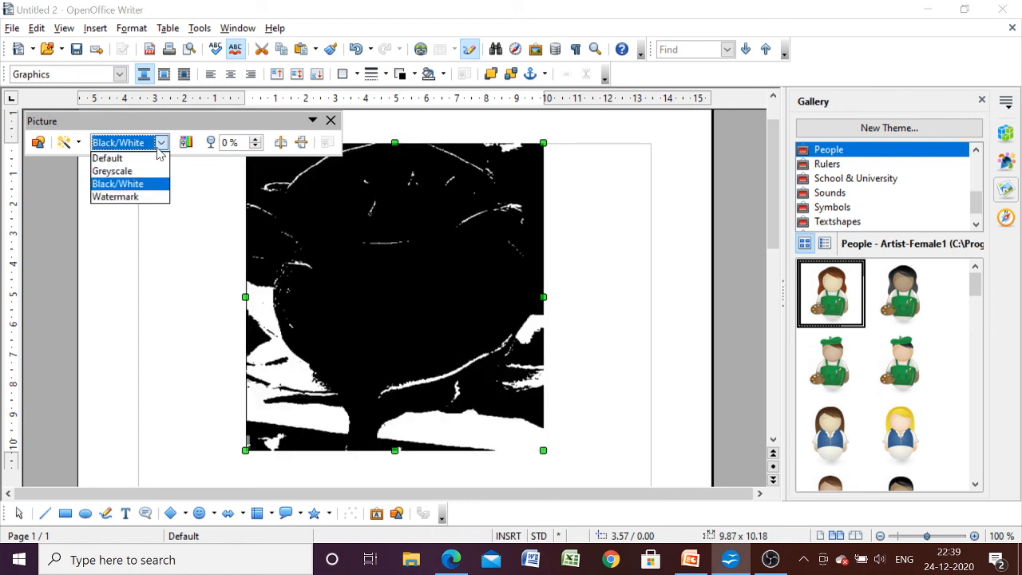
click(148, 197)
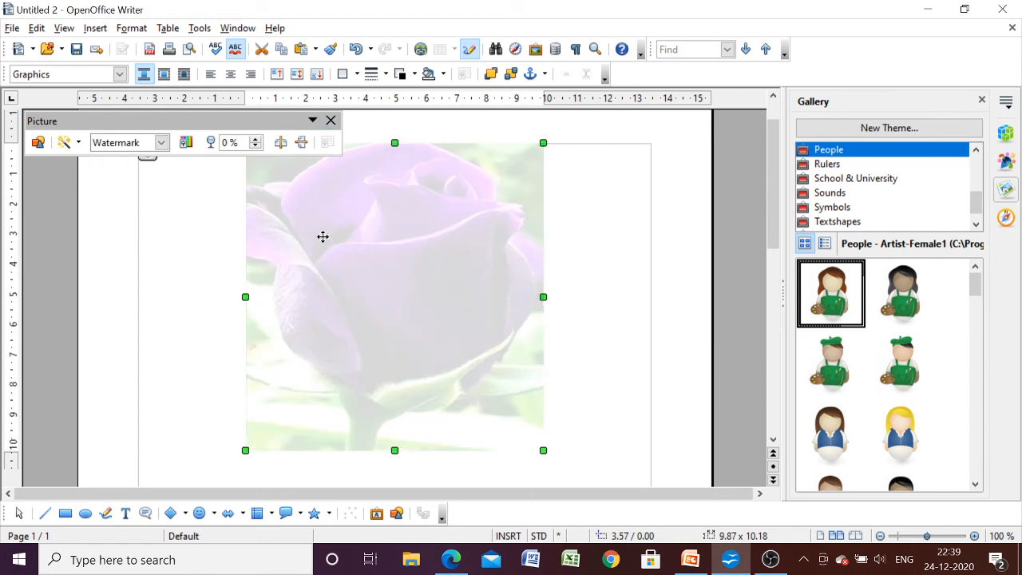
click(163, 143)
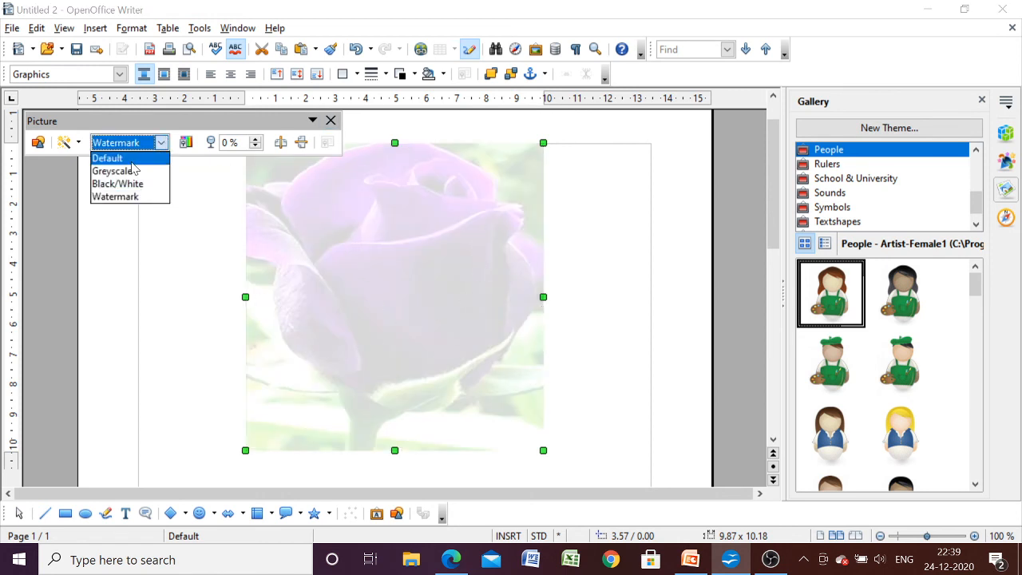
click(130, 159)
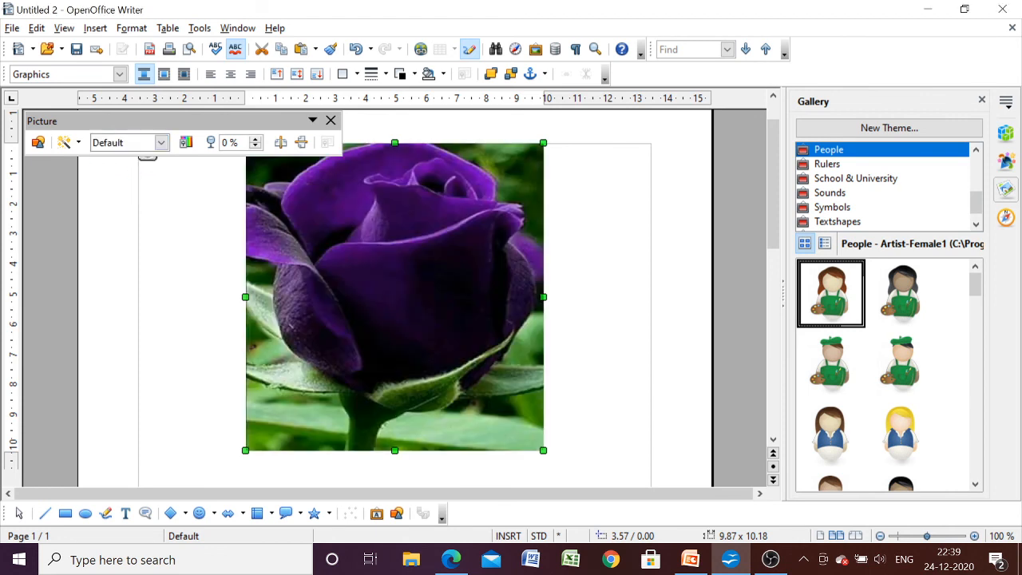
Look at the rose picture's colour adjustment settings and close them
click(185, 144)
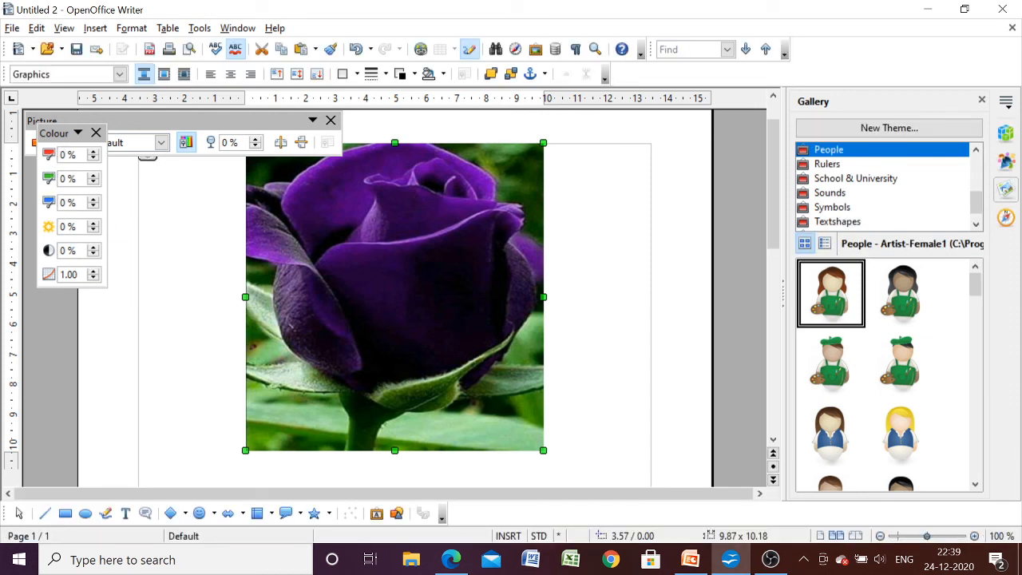
click(96, 133)
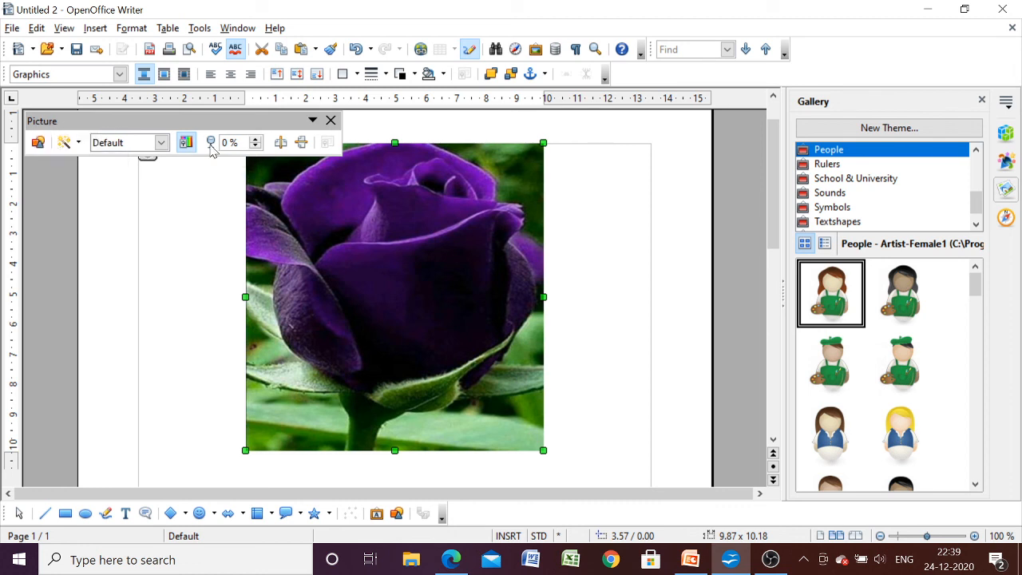
Try raising the rose picture's transparency to 26% and reset it to 0%
click(255, 138)
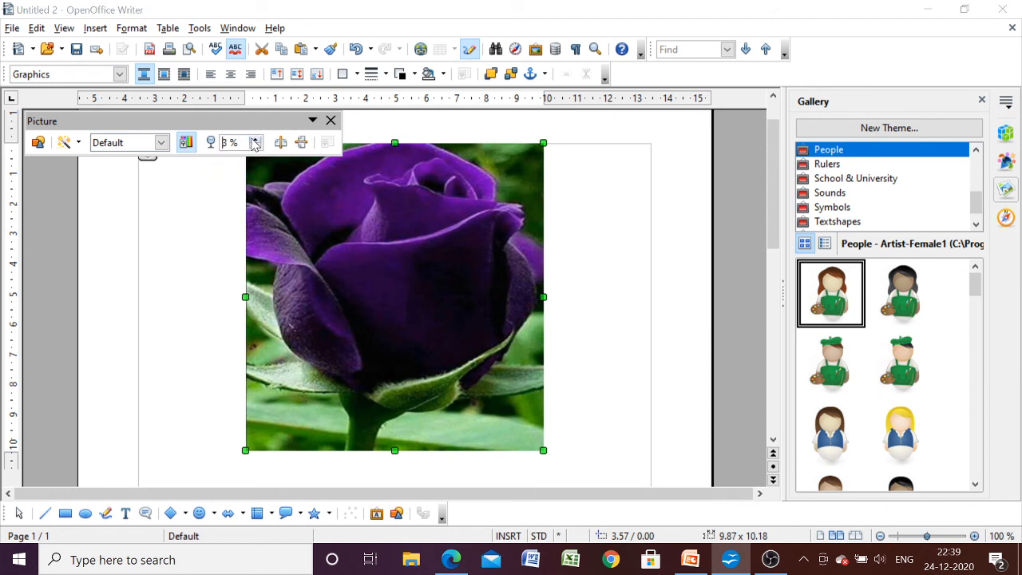
click(254, 140)
click(255, 139)
click(254, 139)
click(254, 139)
click(255, 139)
click(255, 139)
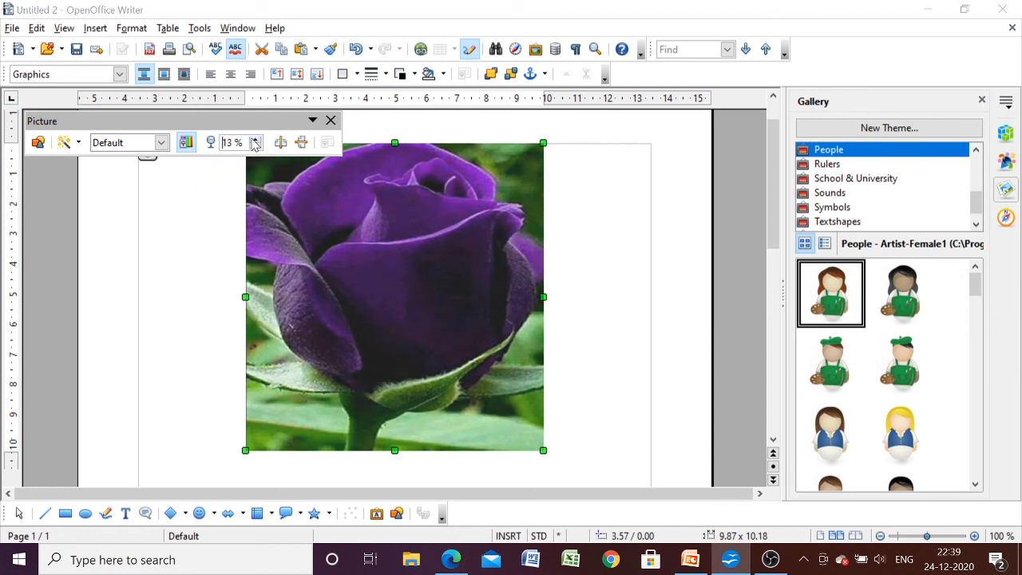
click(254, 139)
click(255, 139)
click(255, 139)
click(255, 139)
click(254, 139)
click(254, 139)
click(255, 140)
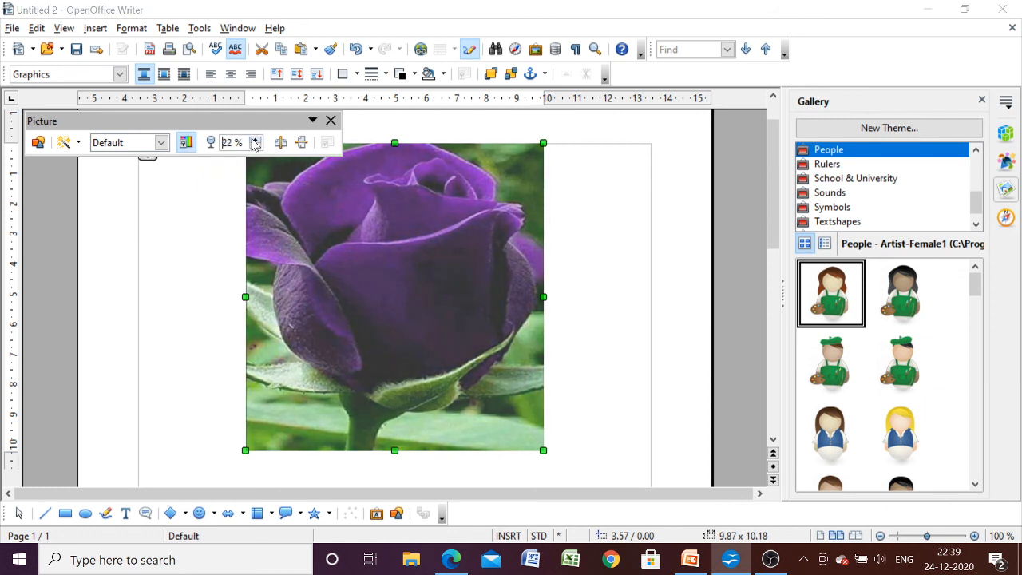
click(254, 140)
click(255, 140)
click(255, 139)
click(254, 140)
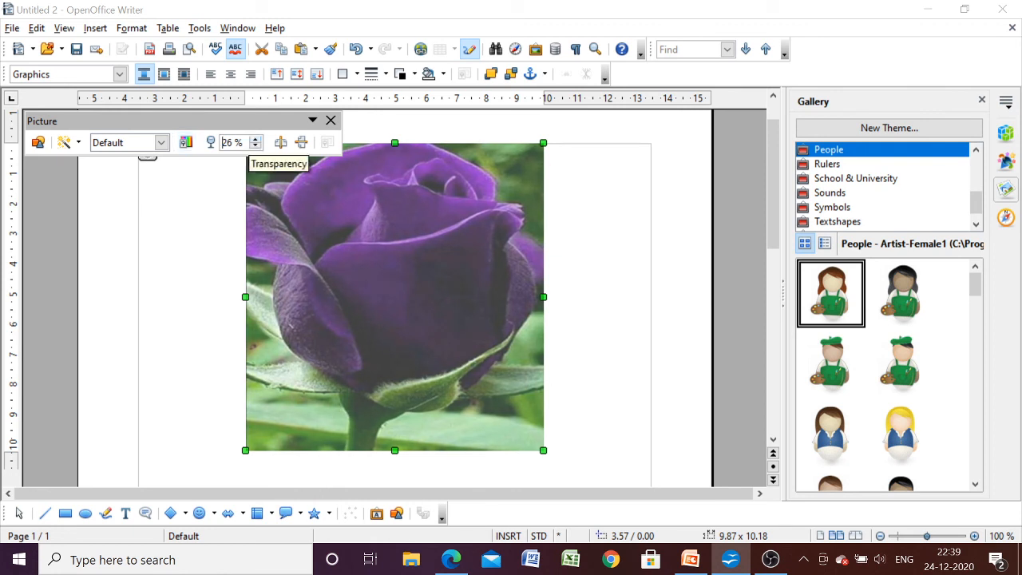
drag(236, 143, 221, 144)
text(0)
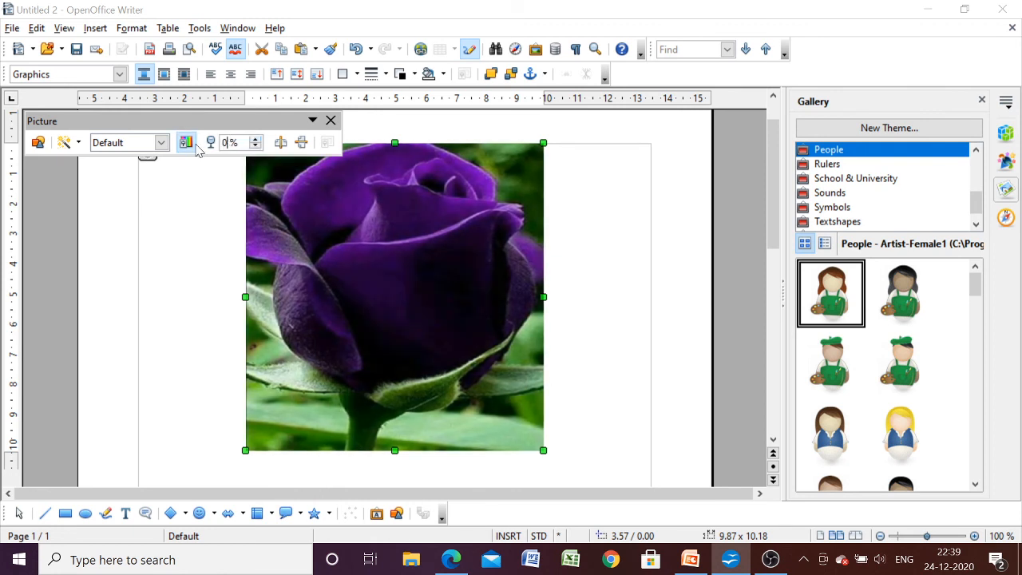
Flip the rose picture horizontally
click(281, 143)
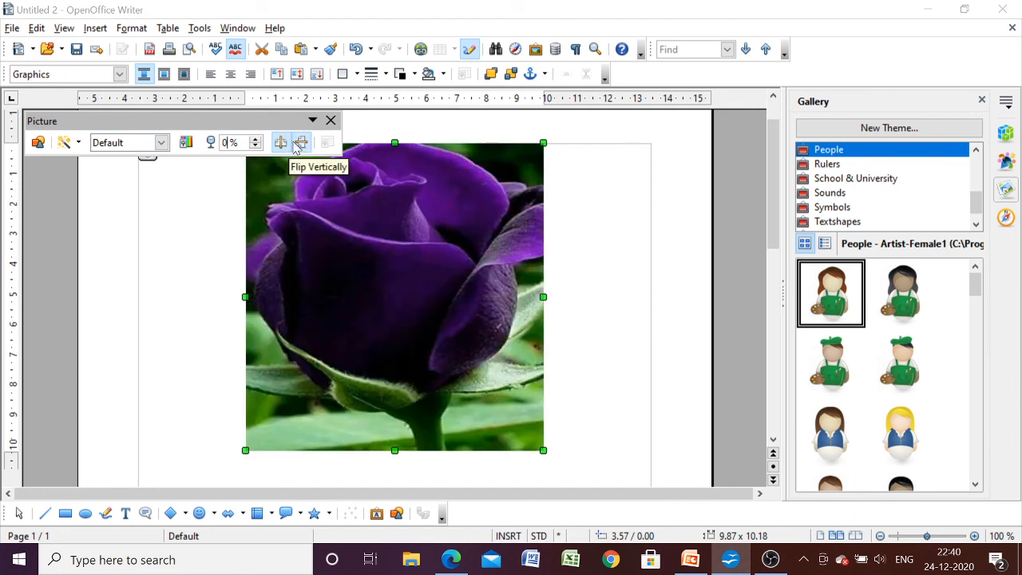
double_click(281, 147)
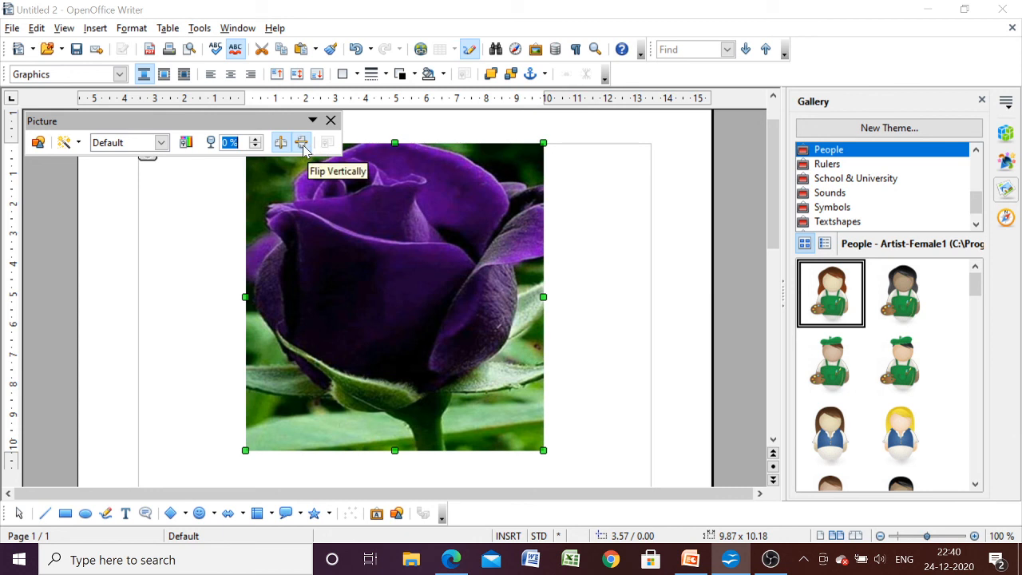
Try flipping the rose picture vertically and undo that flip
click(303, 149)
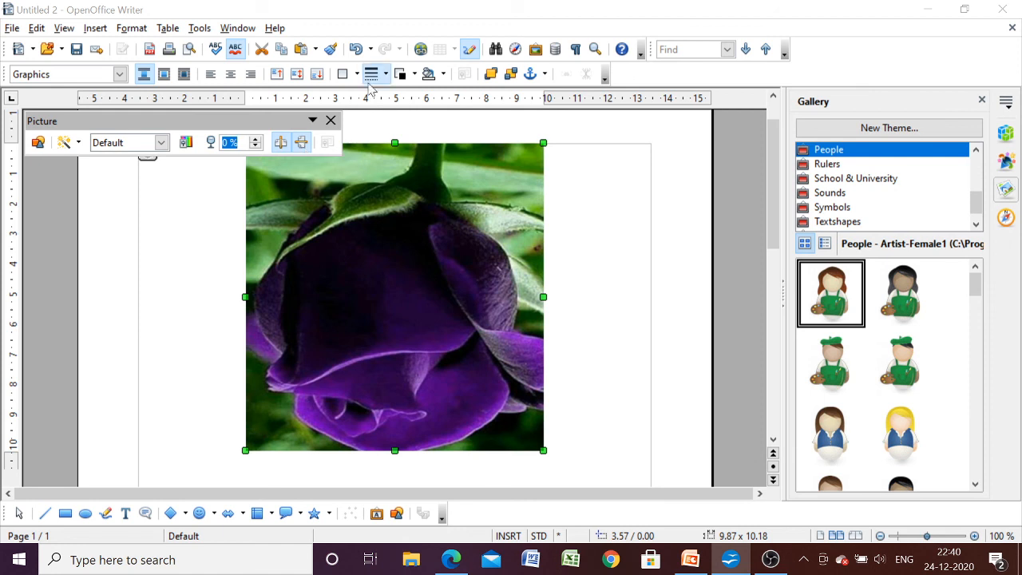
click(353, 50)
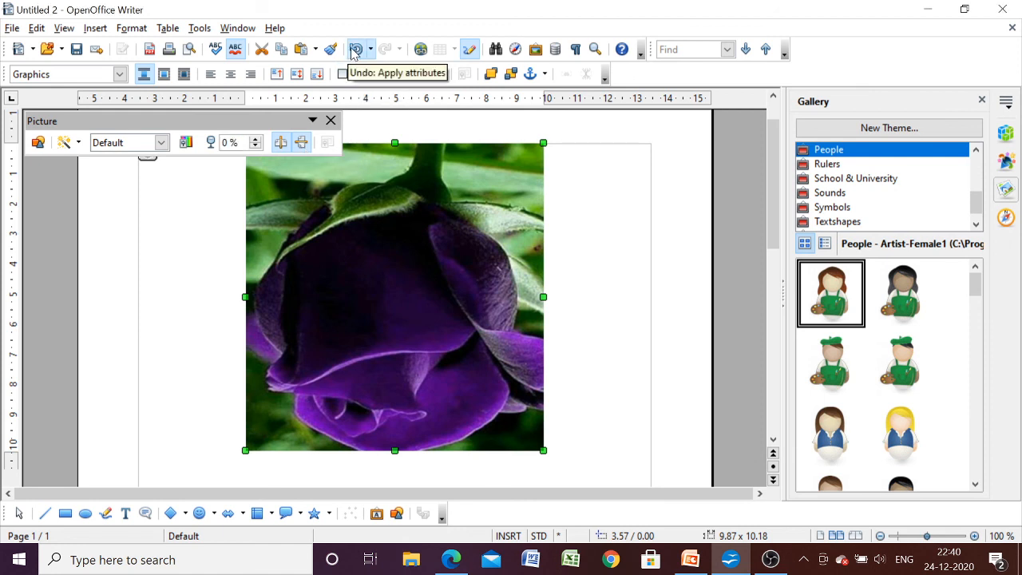
click(353, 50)
click(352, 51)
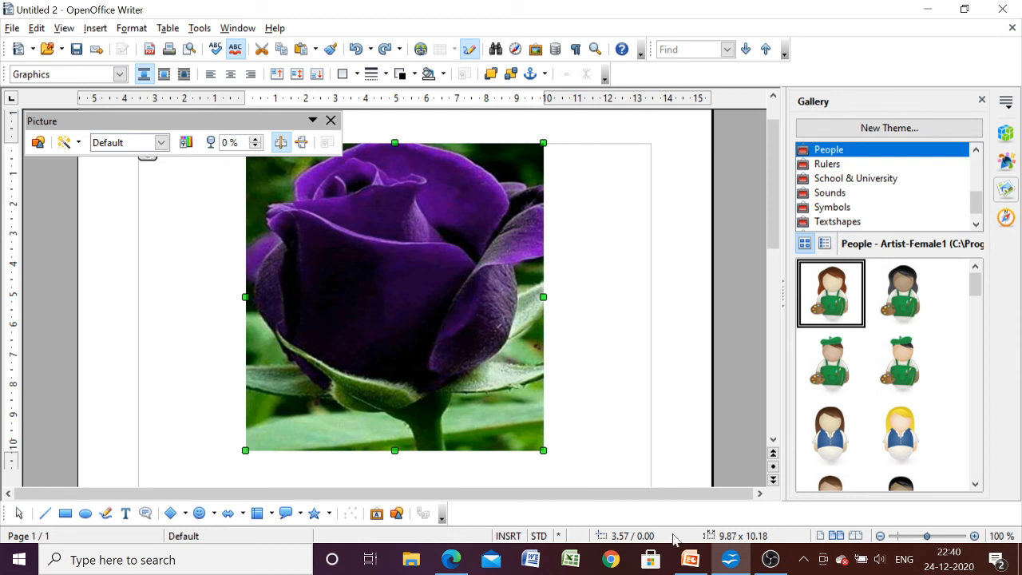
Switch to the PowerPoint slide show and advance to the slide on using the Formatting toolbar and Picture dialog
mouse_move(688, 561)
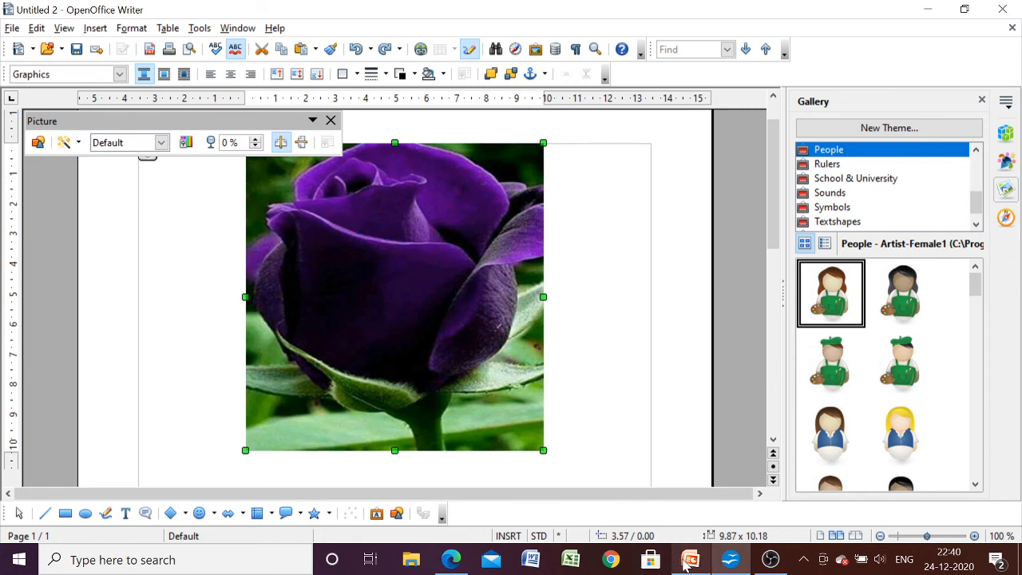
click(671, 506)
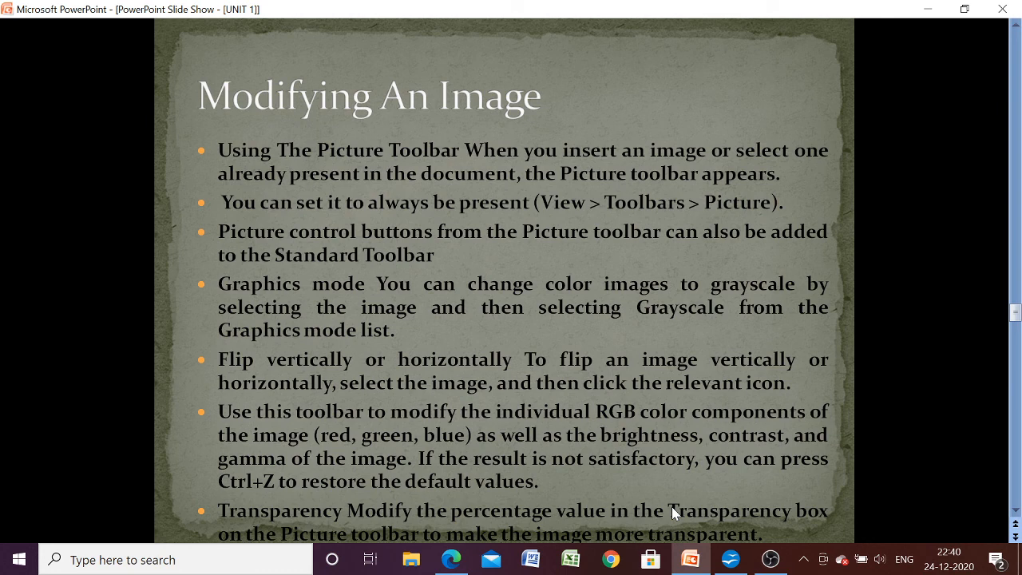
click(671, 506)
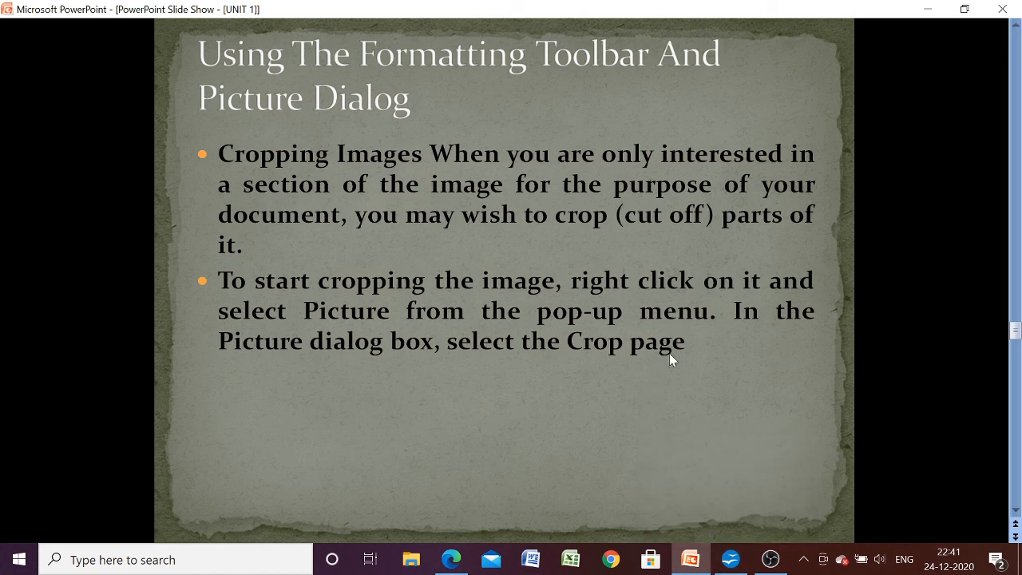
Switch back to OpenOffice Writer, try cropping 3.15 cm from the rose picture's left side with Keep scale, and undo the crop
click(730, 559)
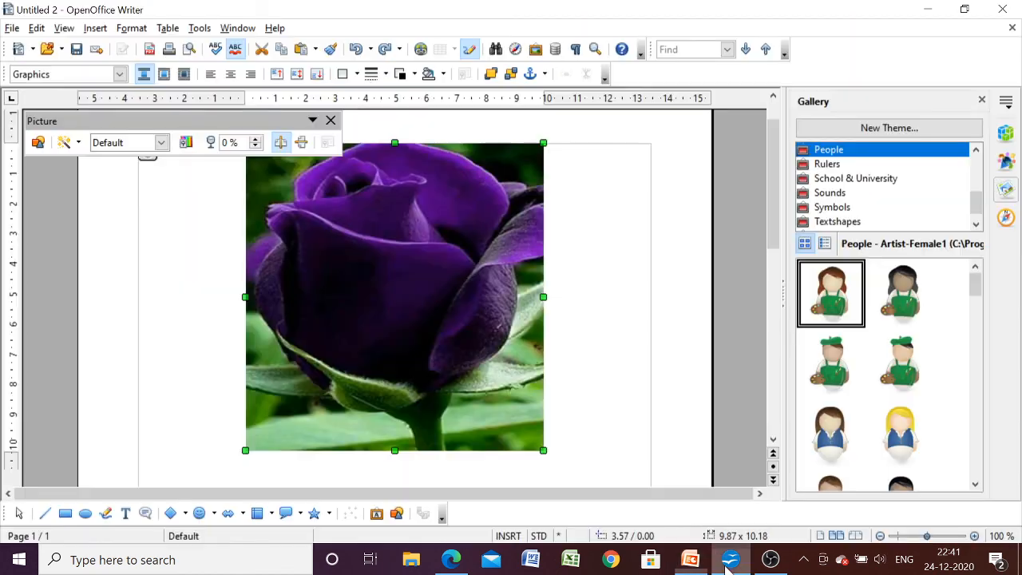
right_click(469, 343)
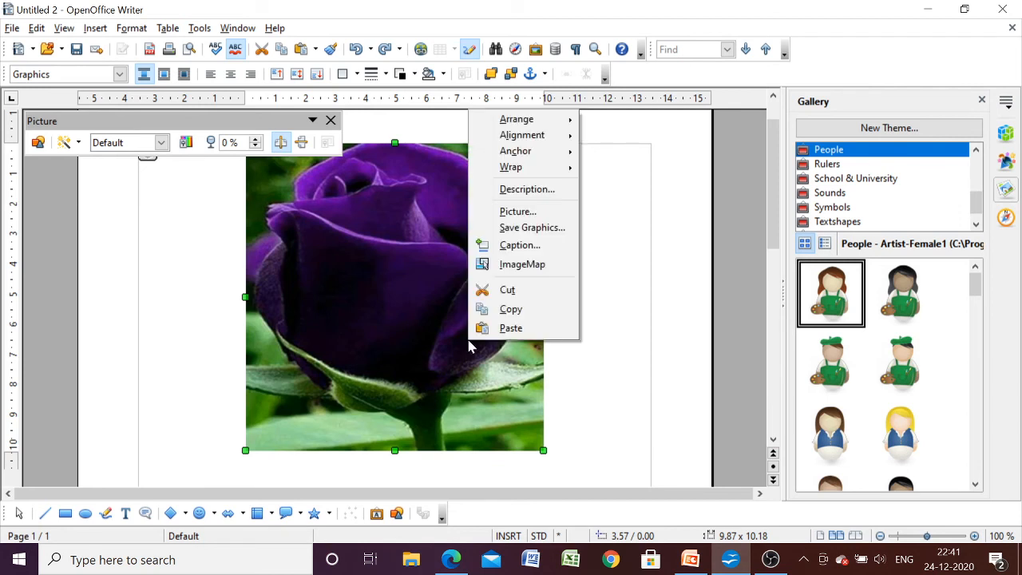
click(502, 214)
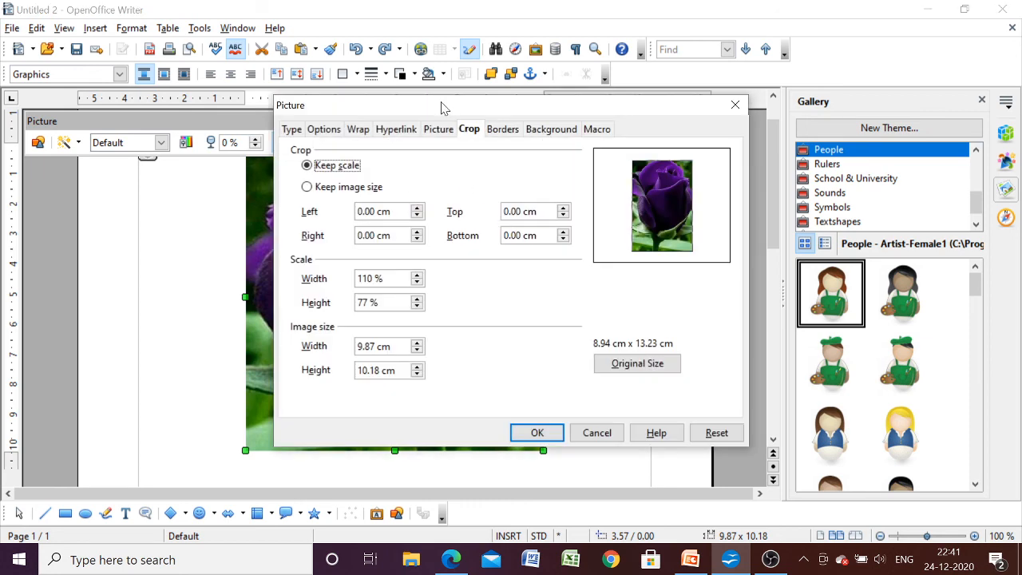
drag(439, 104, 573, 40)
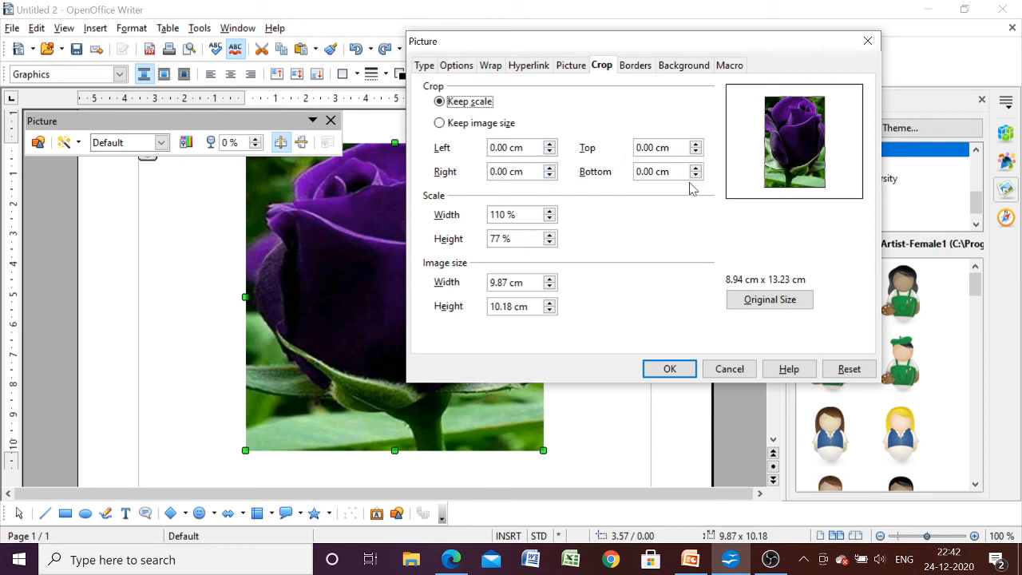
click(549, 144)
drag(550, 146, 550, 147)
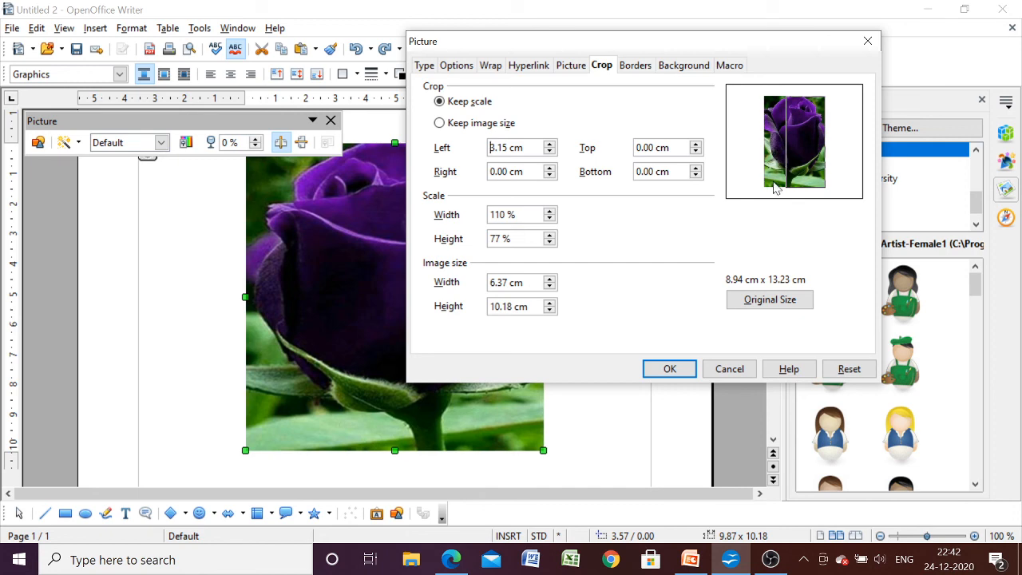
click(668, 370)
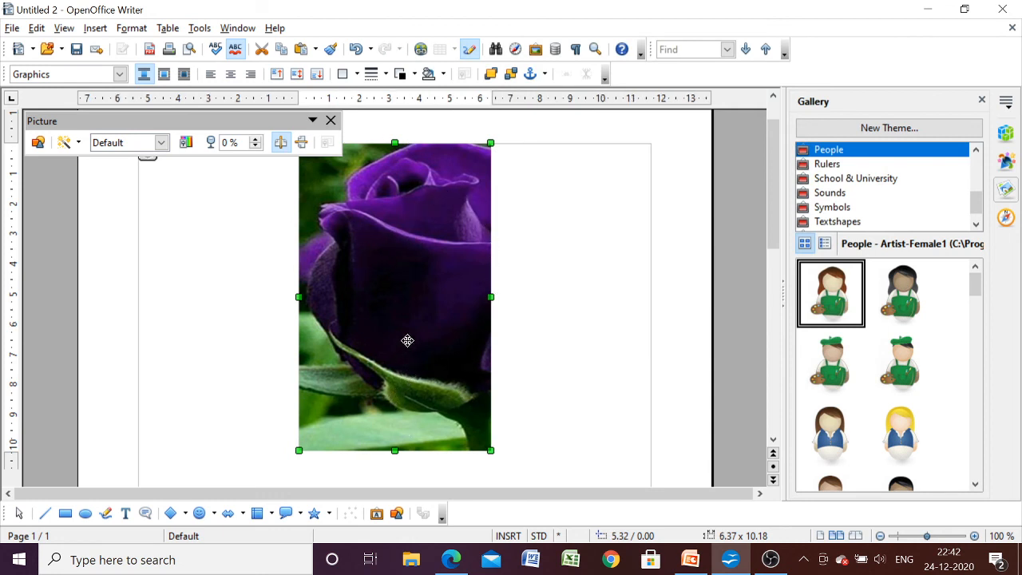
key(ctrl+z)
key(ctrl+z)
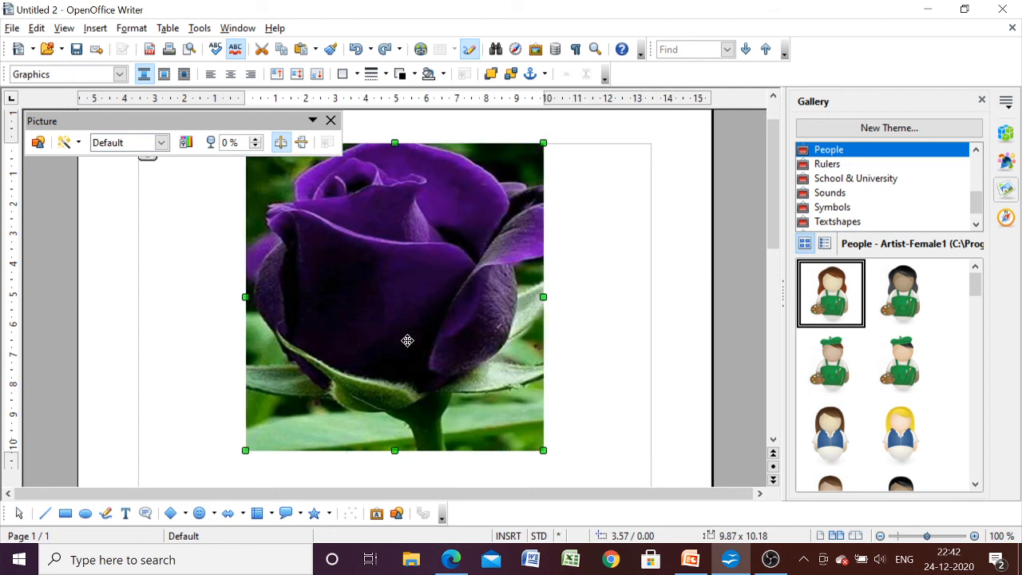
Try cropping 3.60 cm from the rose picture's left side with Keep image size, and undo the crop
right_click(417, 238)
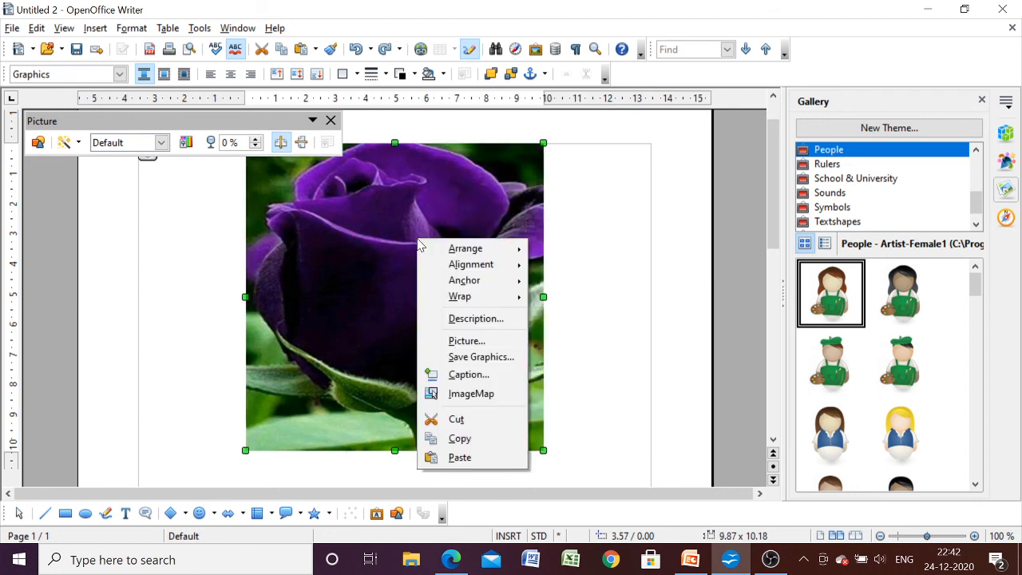
click(465, 341)
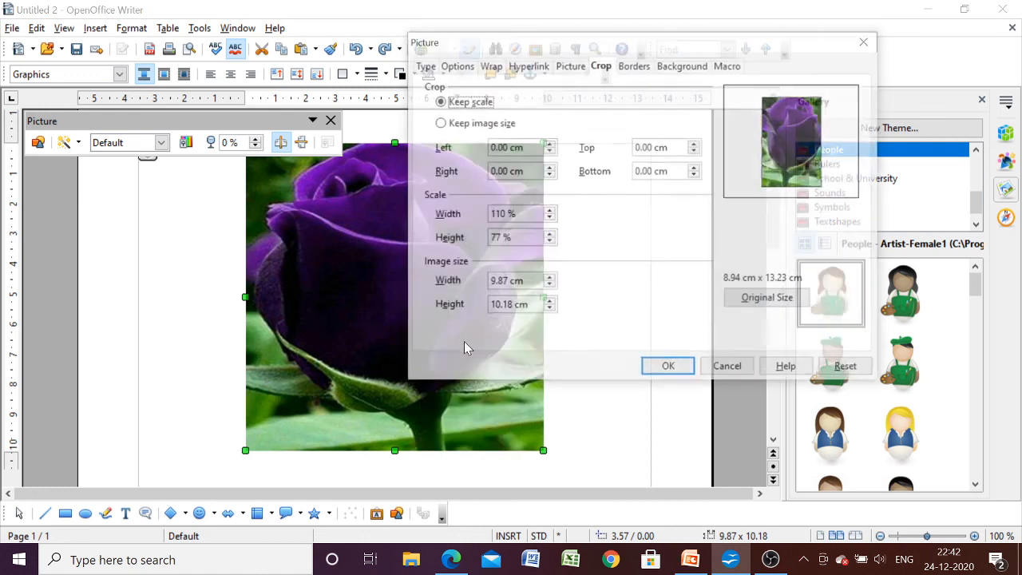
click(439, 123)
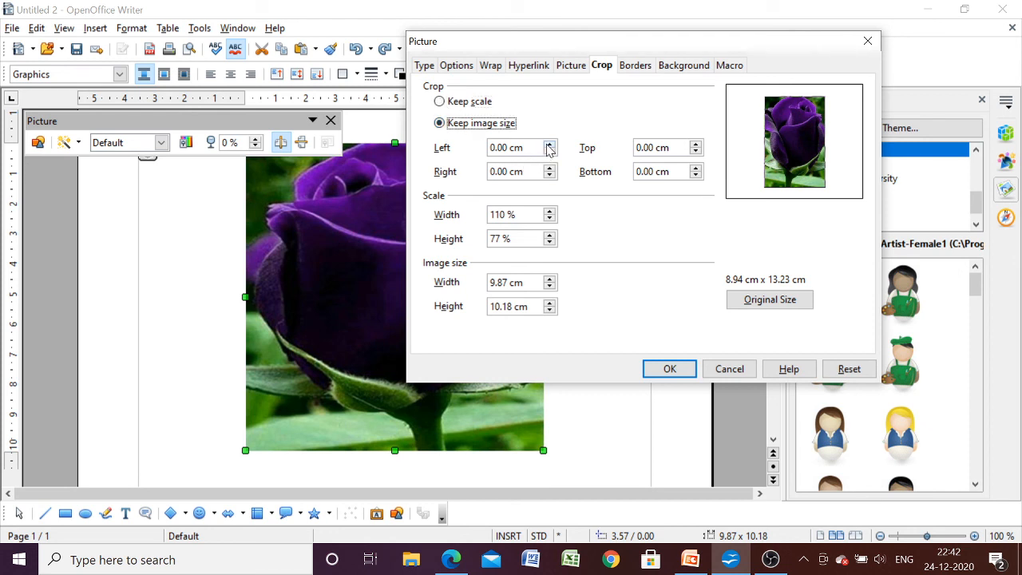
drag(549, 148, 549, 148)
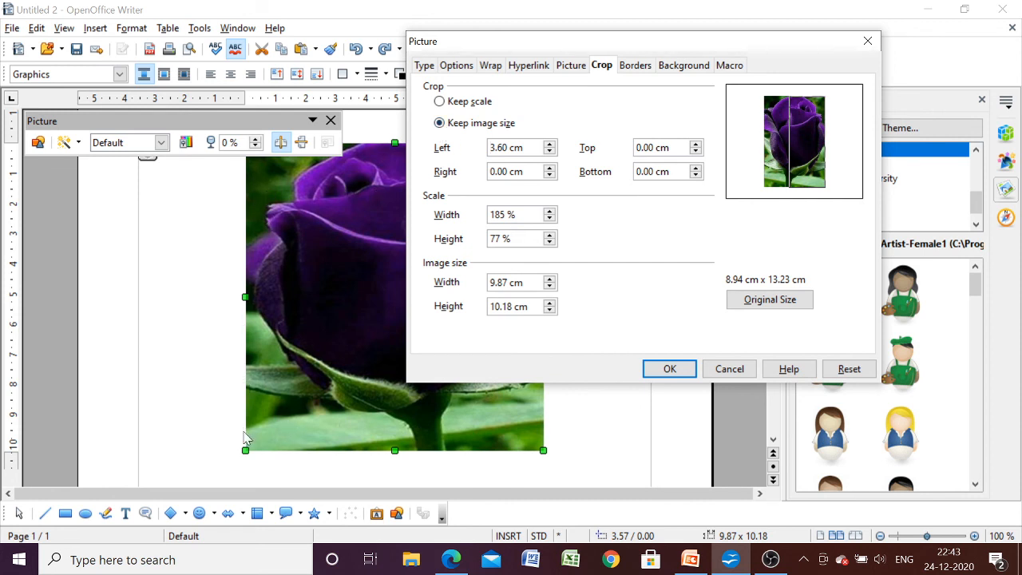
click(675, 373)
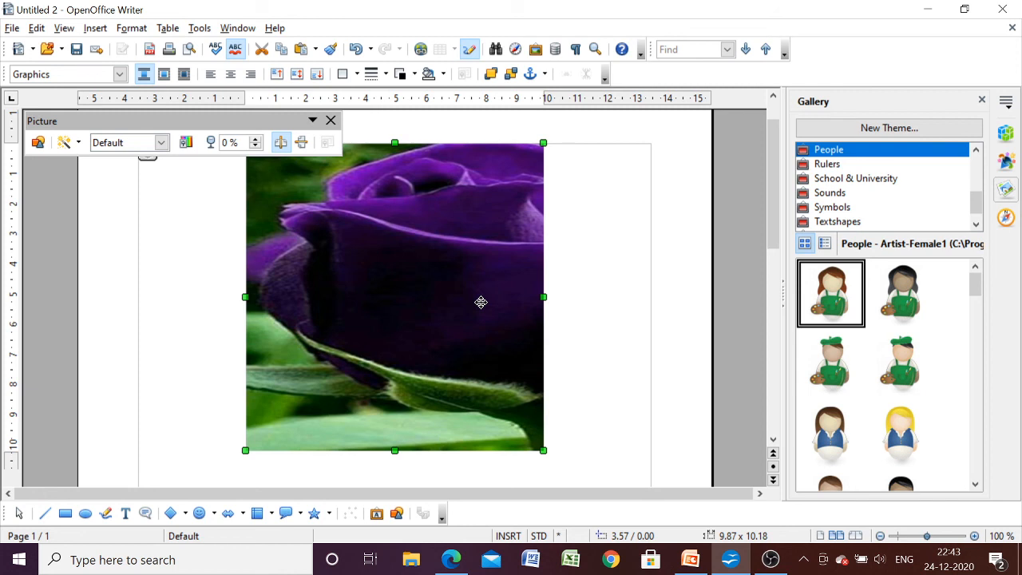
key(ctrl+z)
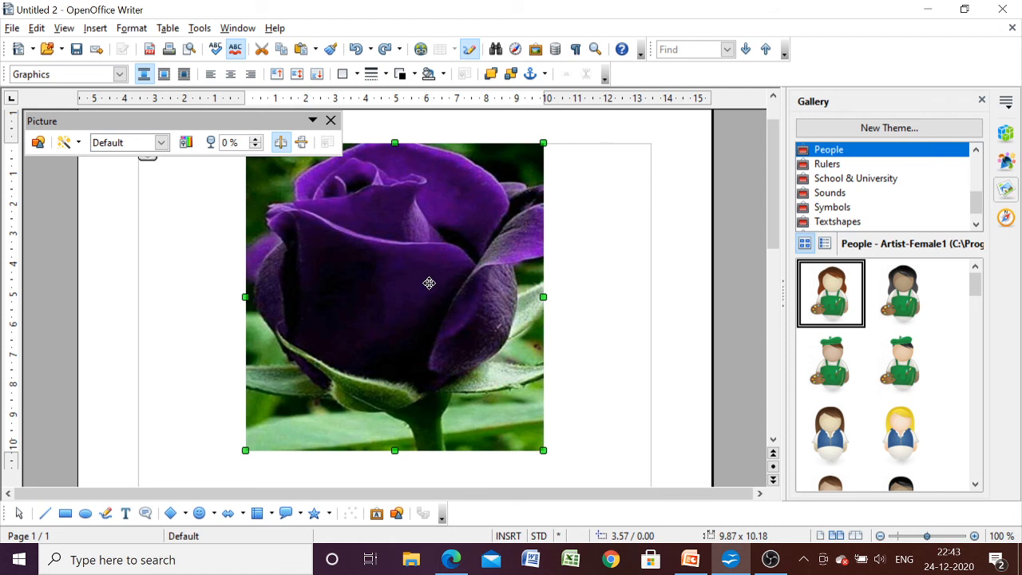
Review the rose picture's crop settings with Keep image size selected, leaving all crop values at zero
right_click(429, 282)
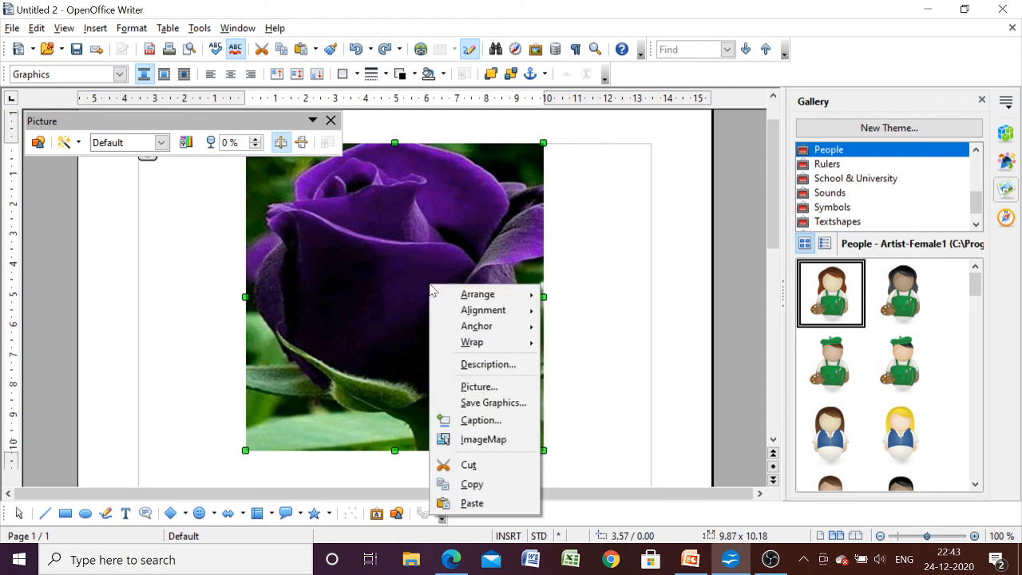
click(484, 388)
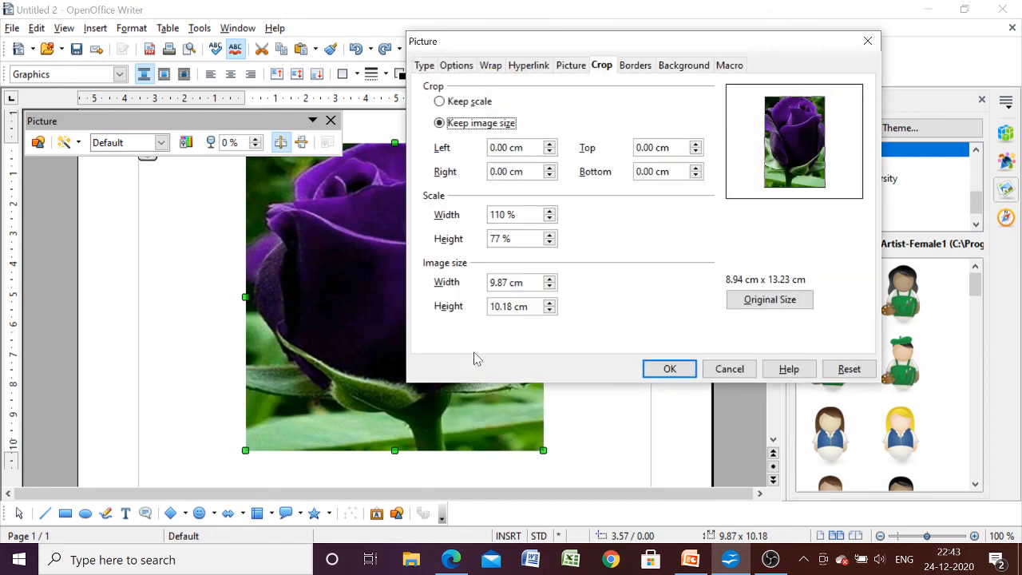
click(462, 123)
click(659, 367)
Switch to the PowerPoint slide show and go to the slide listing the Crop page parameters
click(690, 559)
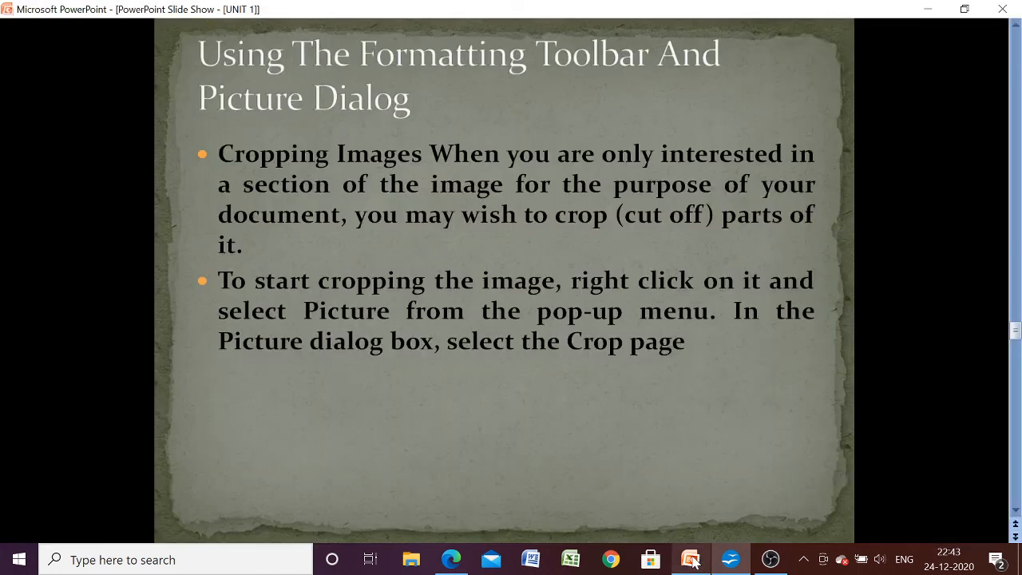
click(596, 358)
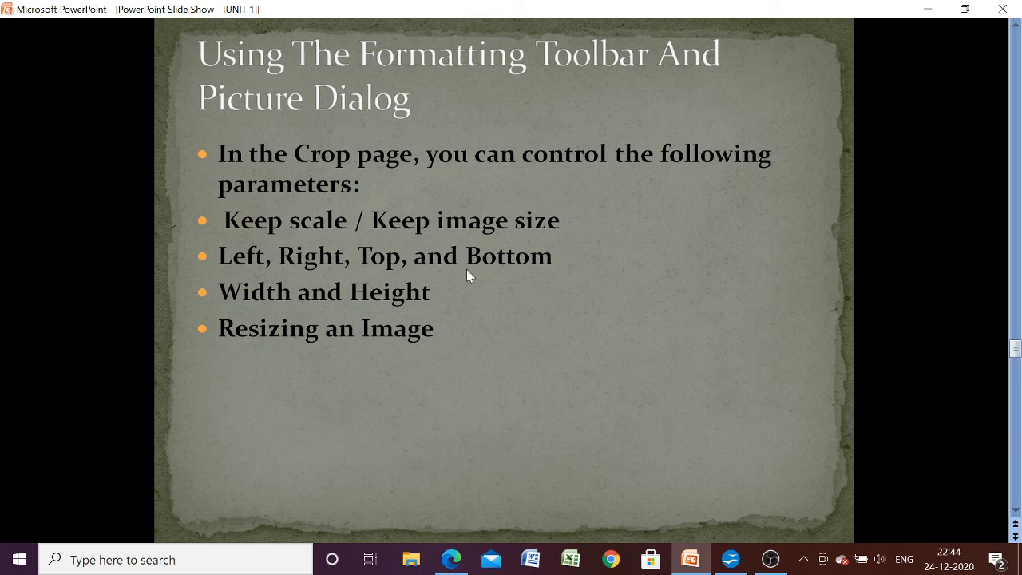
click(315, 245)
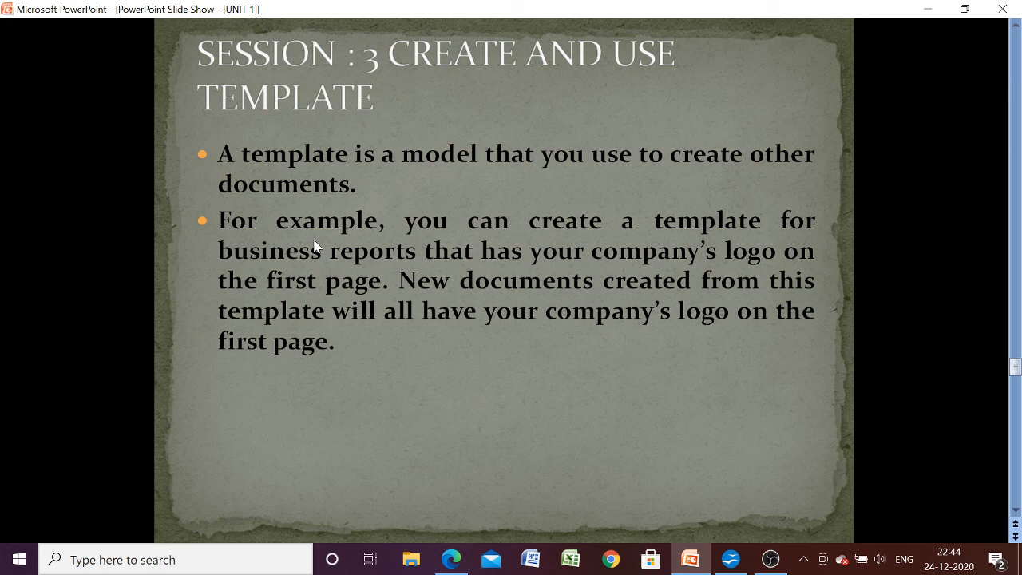
scroll(317, 246, up, 1)
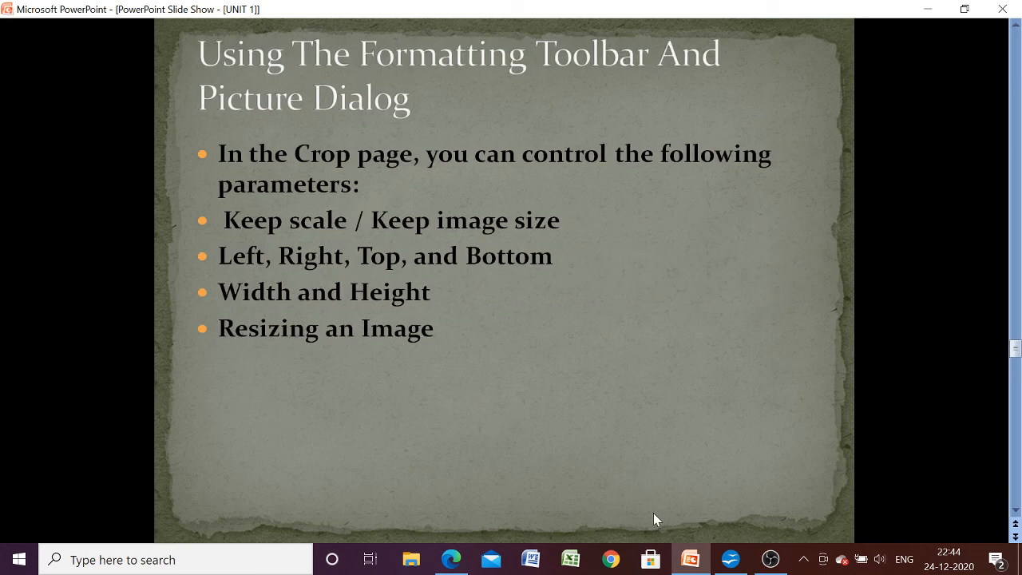
Switch back to OpenOffice Writer and close the floating Picture toolbar
mouse_move(727, 563)
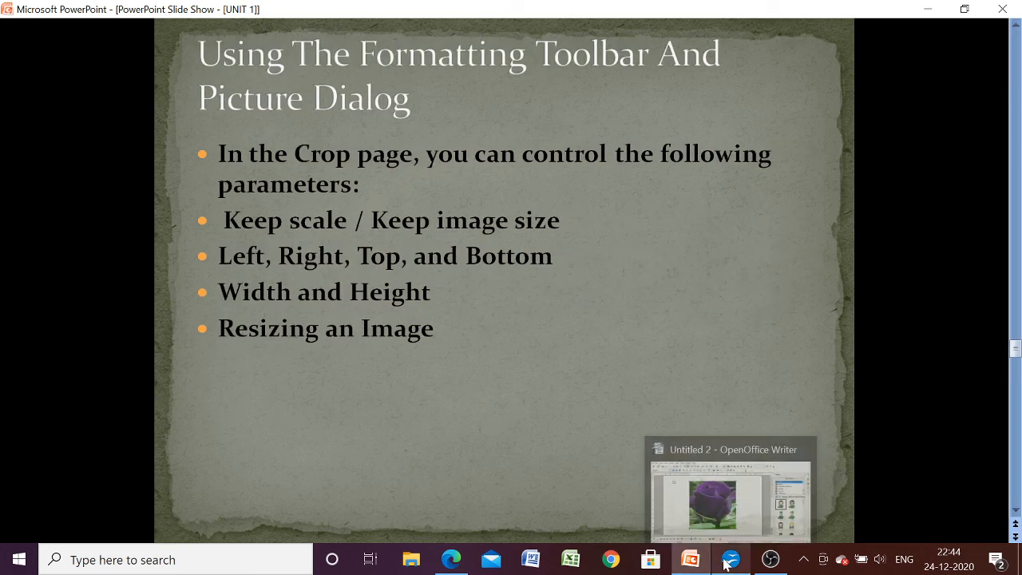
click(692, 518)
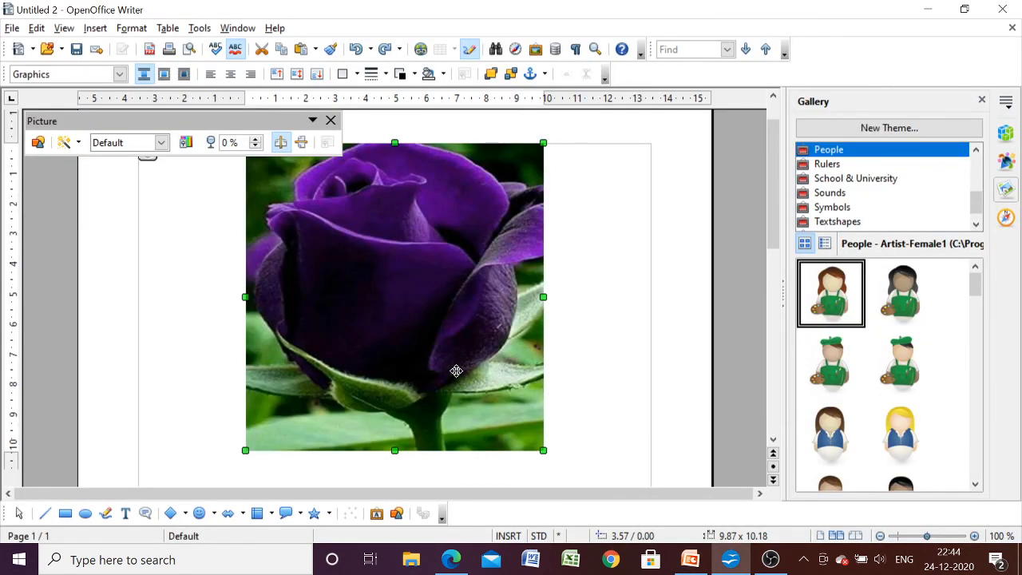
click(330, 120)
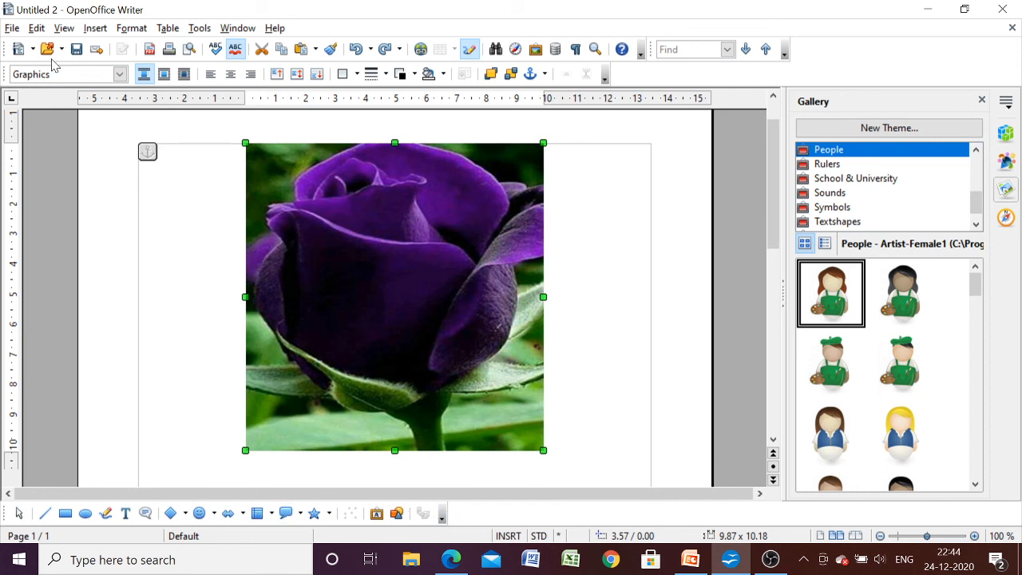
Hide the Drawing toolbar and display it again
click(64, 28)
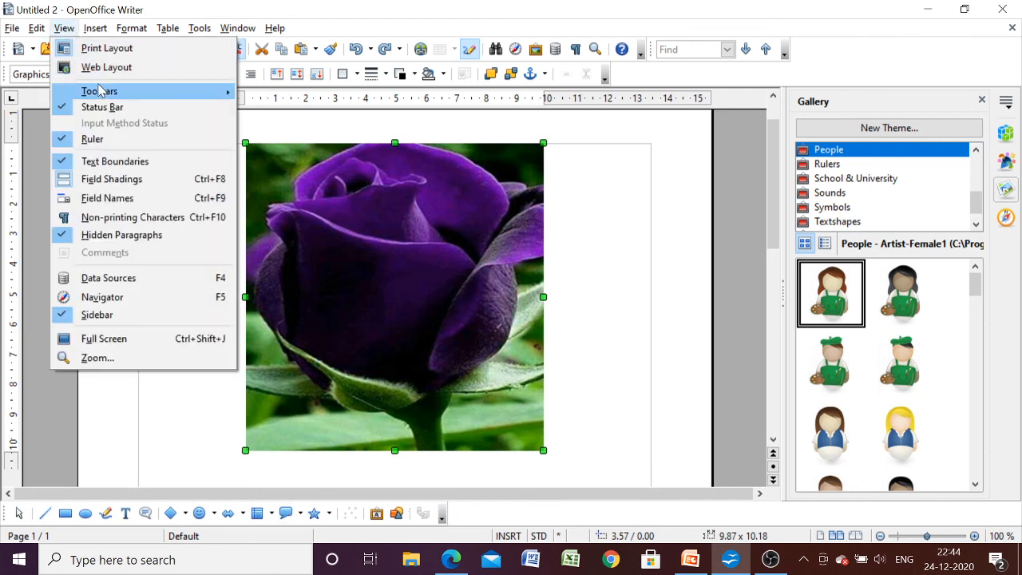
mouse_move(100, 91)
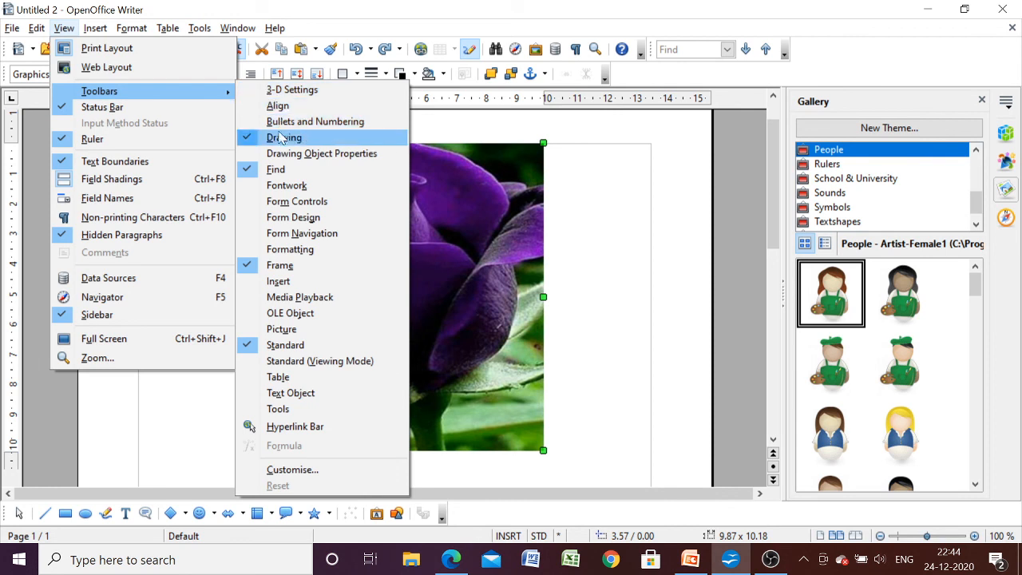
click(283, 137)
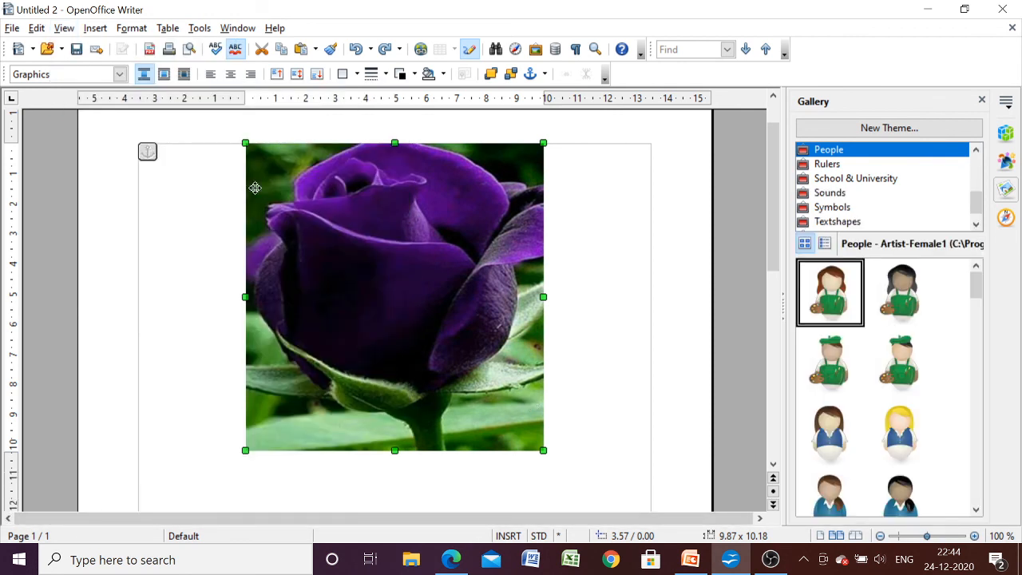
click(65, 28)
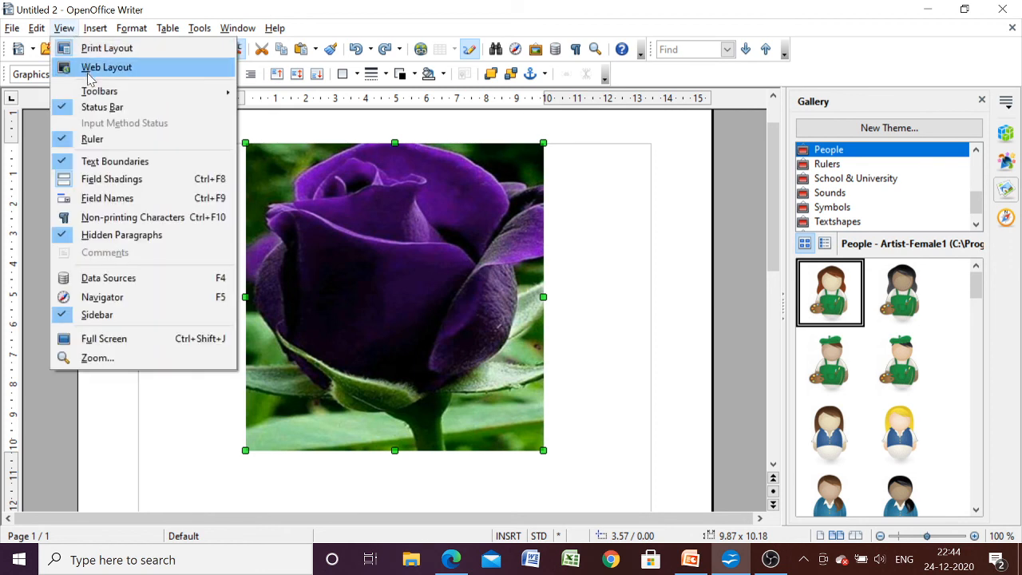
mouse_move(96, 93)
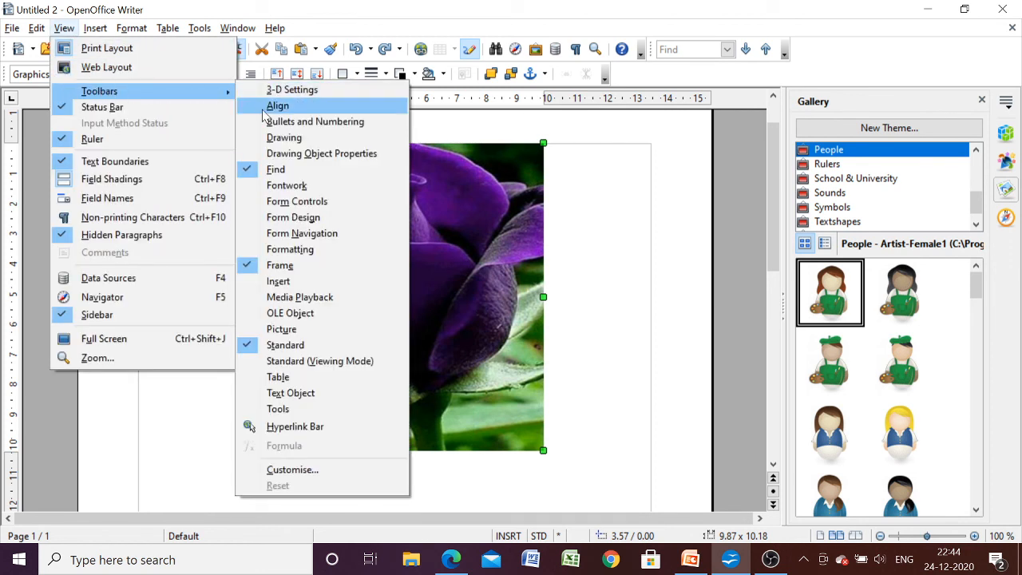
click(269, 142)
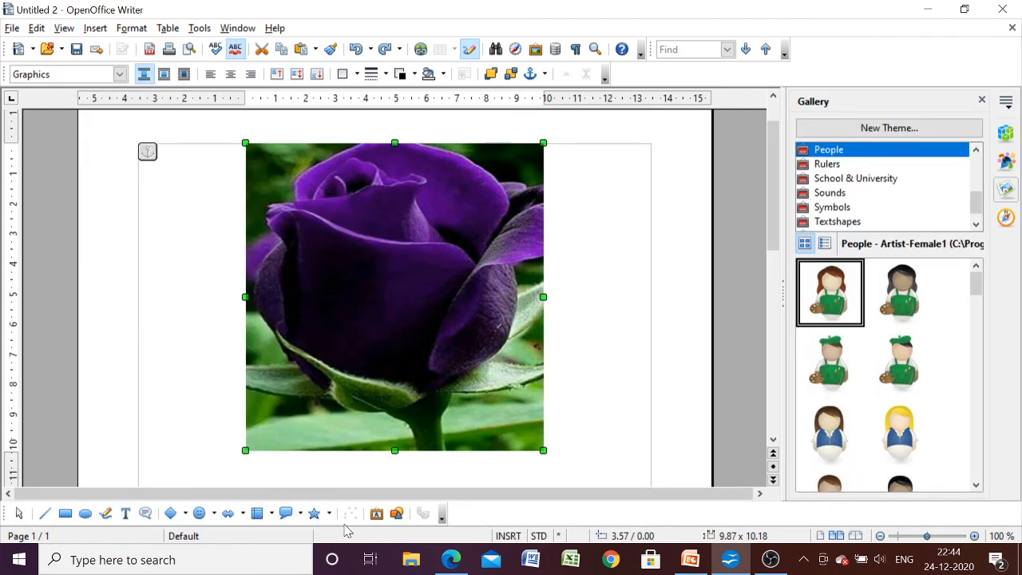
Check the image topics in the syllabus PDF in Edge, return to OpenOffice Writer and delete the rose picture
click(451, 561)
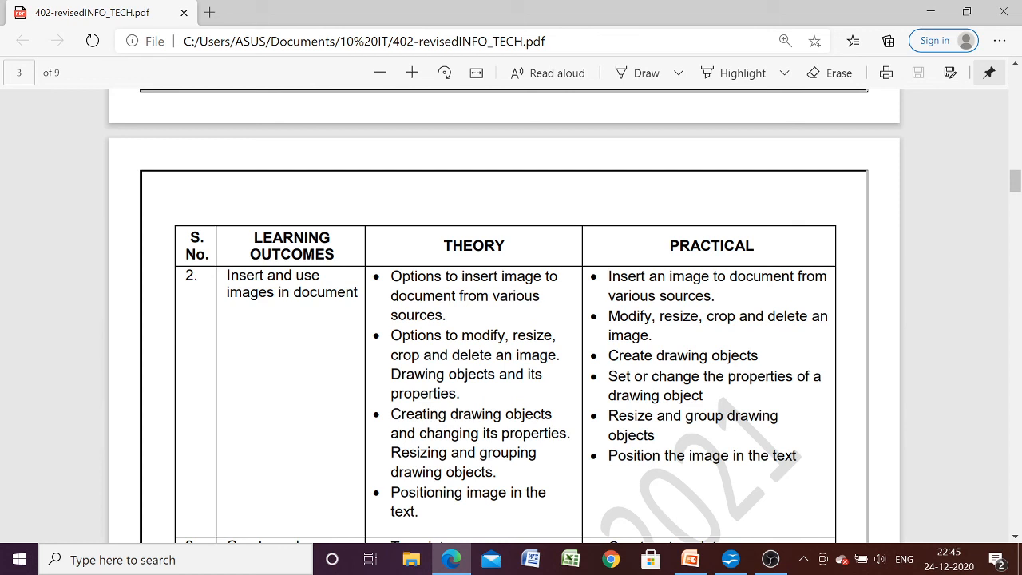
click(730, 559)
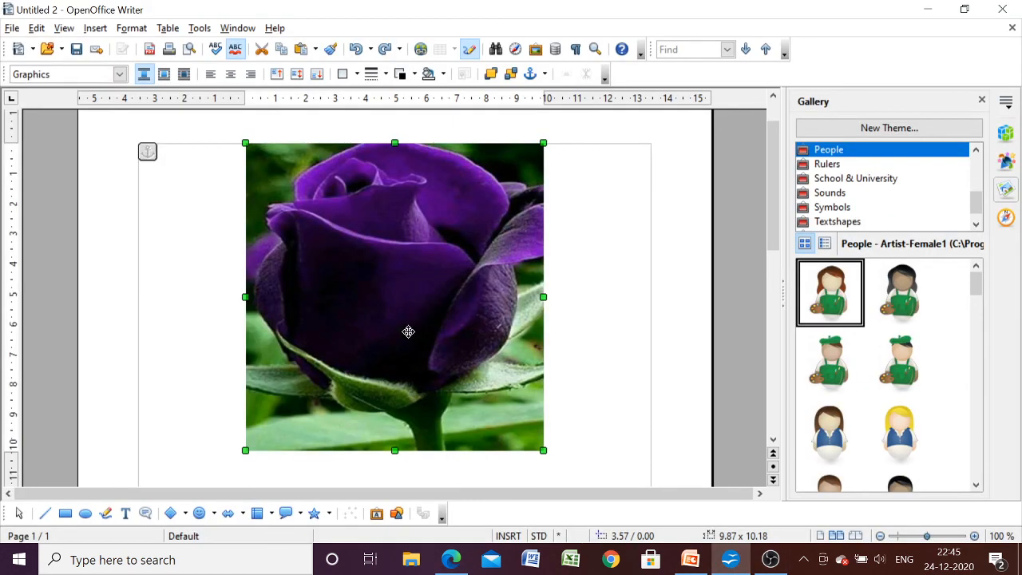
key(Delete)
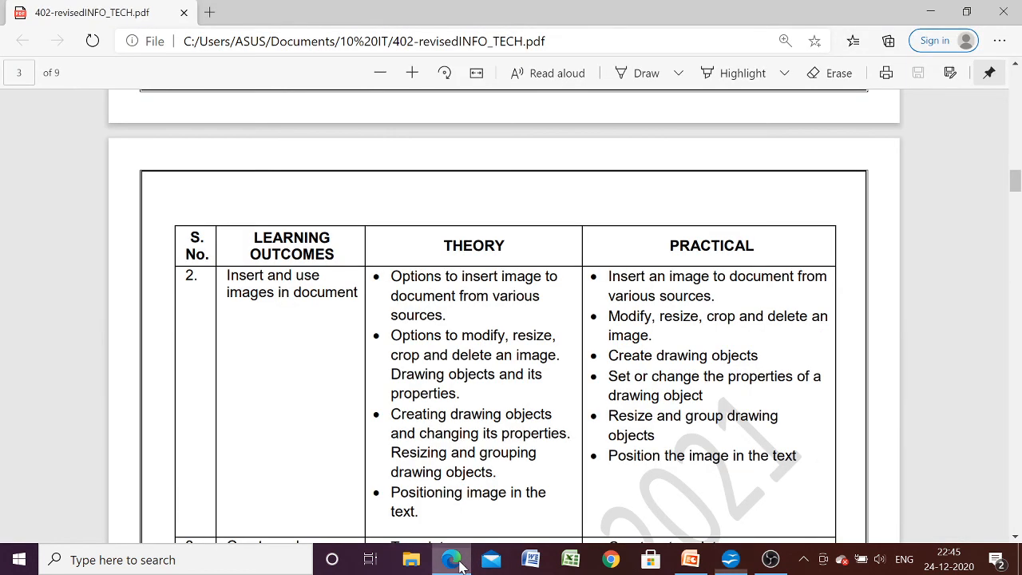
Consult the syllabus PDF in Edge again, return to OpenOffice Writer and draw a diamond about 4.8 cm wide and 4.8 cm high on the page
click(451, 559)
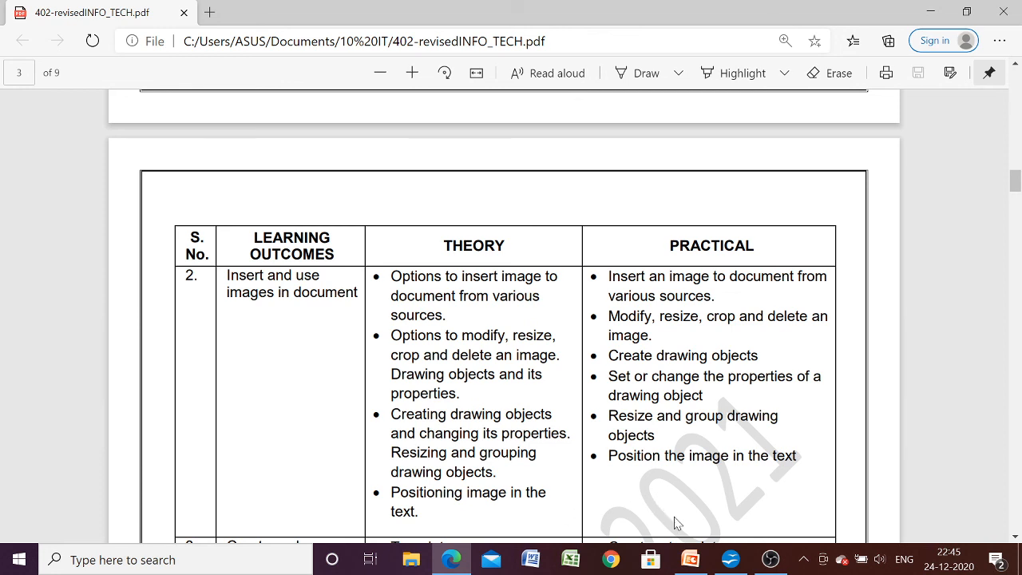
click(731, 560)
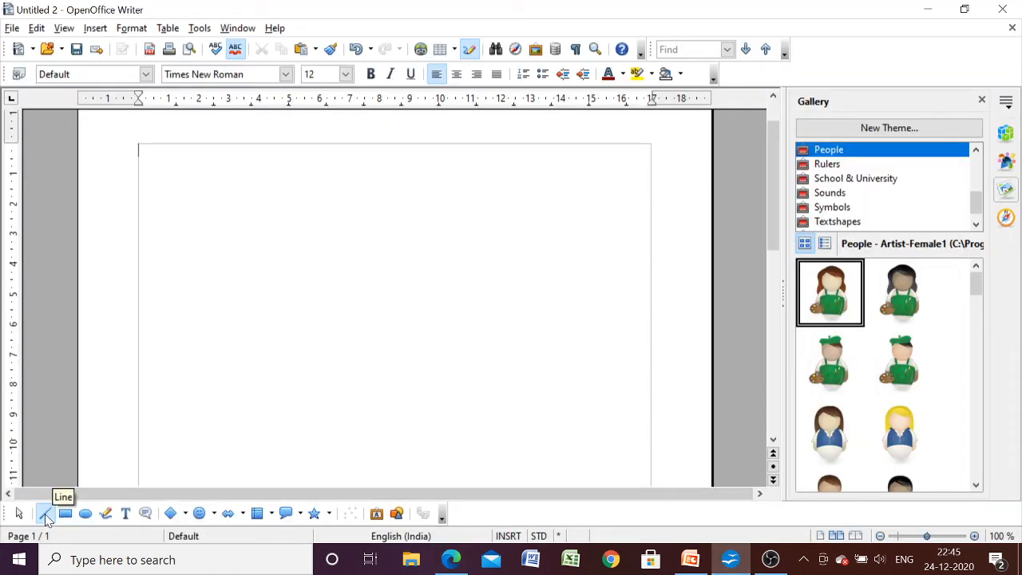
click(107, 513)
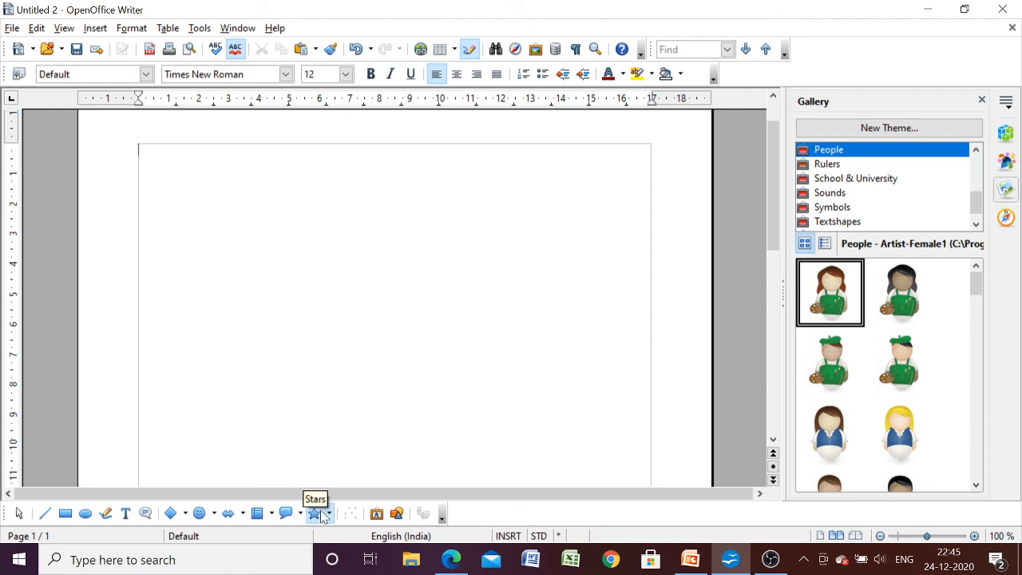
click(173, 515)
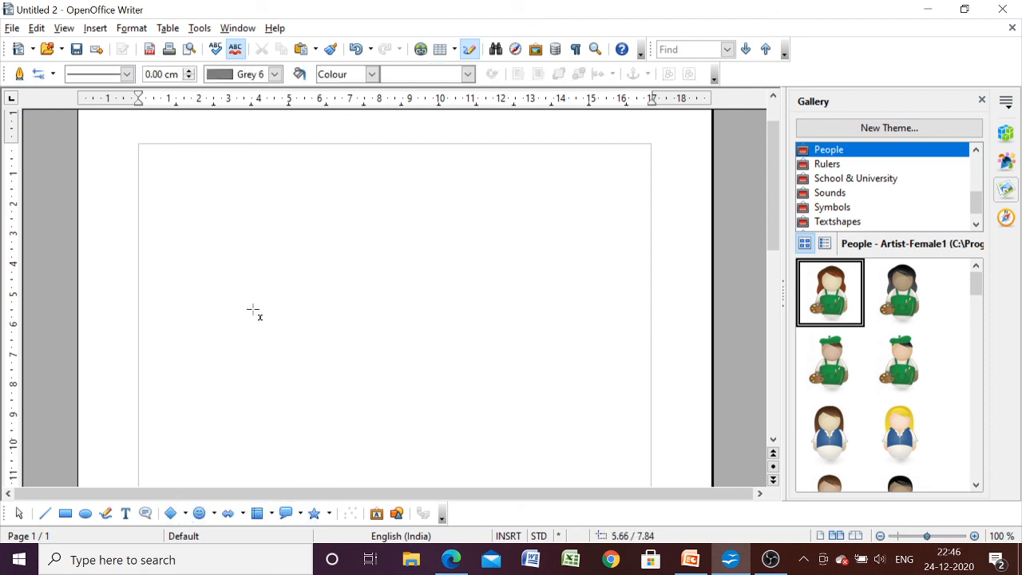
drag(293, 231, 438, 374)
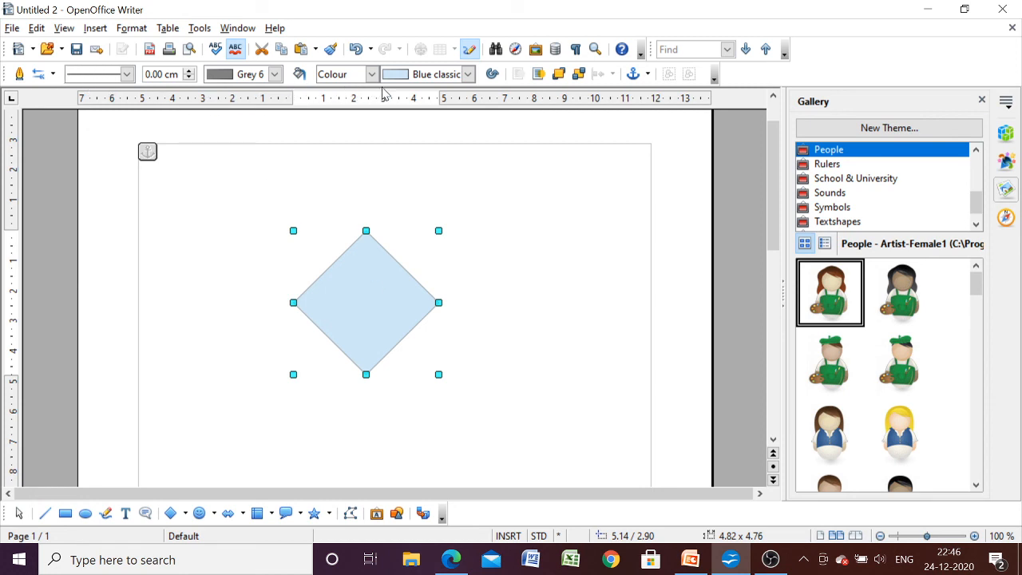
Format the diamond's outline as a Fine Dashed line, 0.30 cm wide, in Red
click(126, 75)
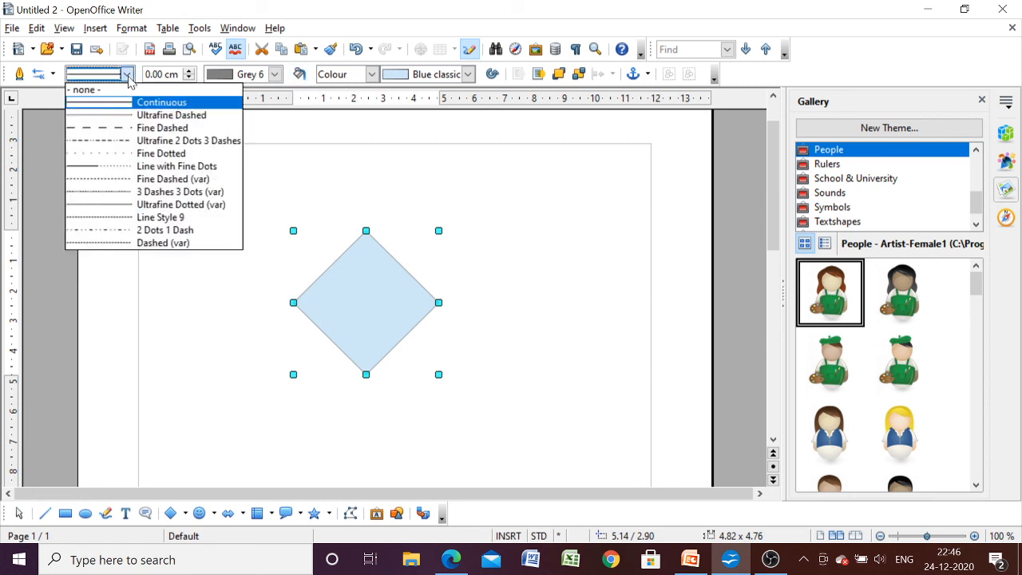
click(112, 130)
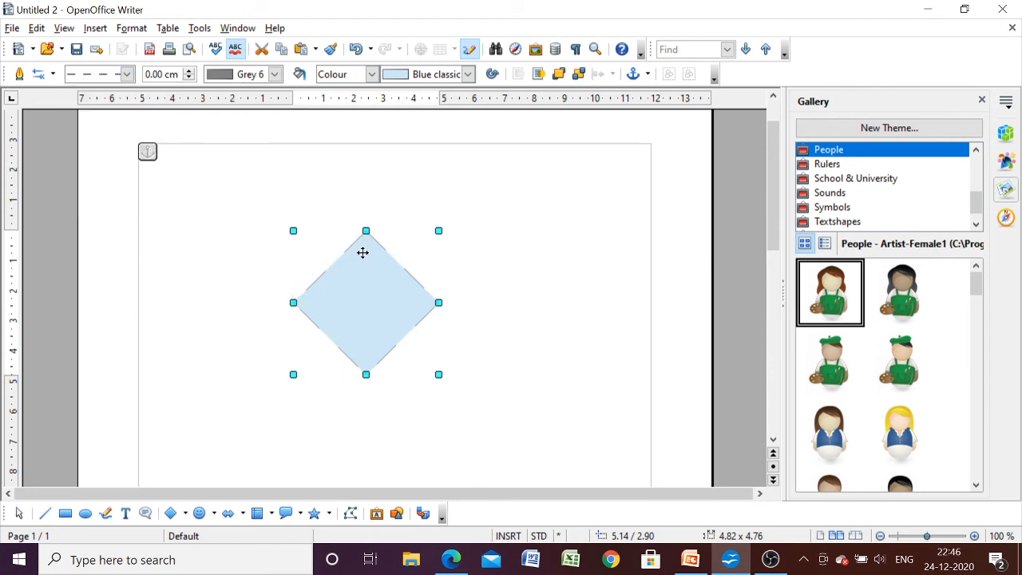
click(189, 71)
click(190, 71)
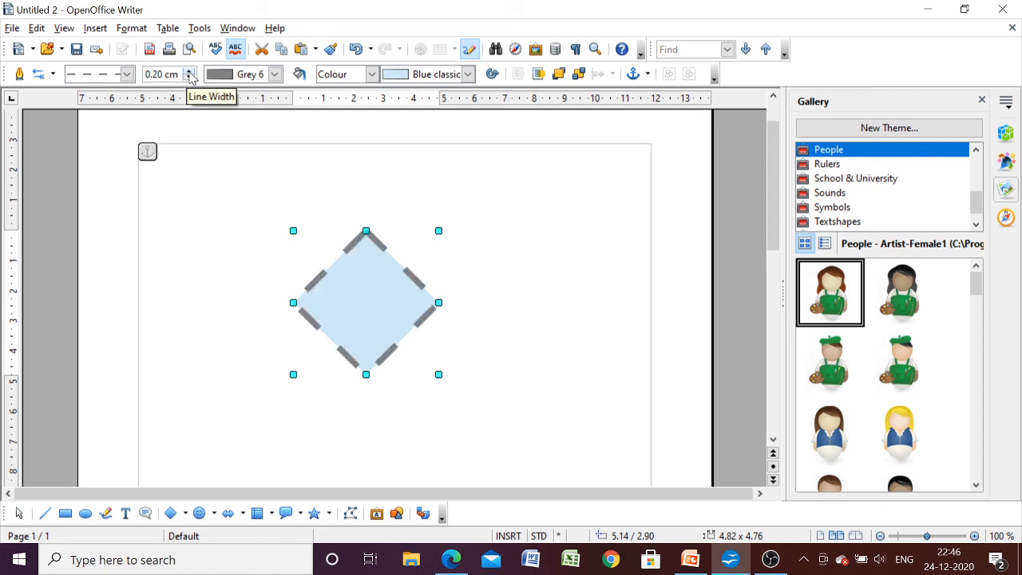
click(190, 71)
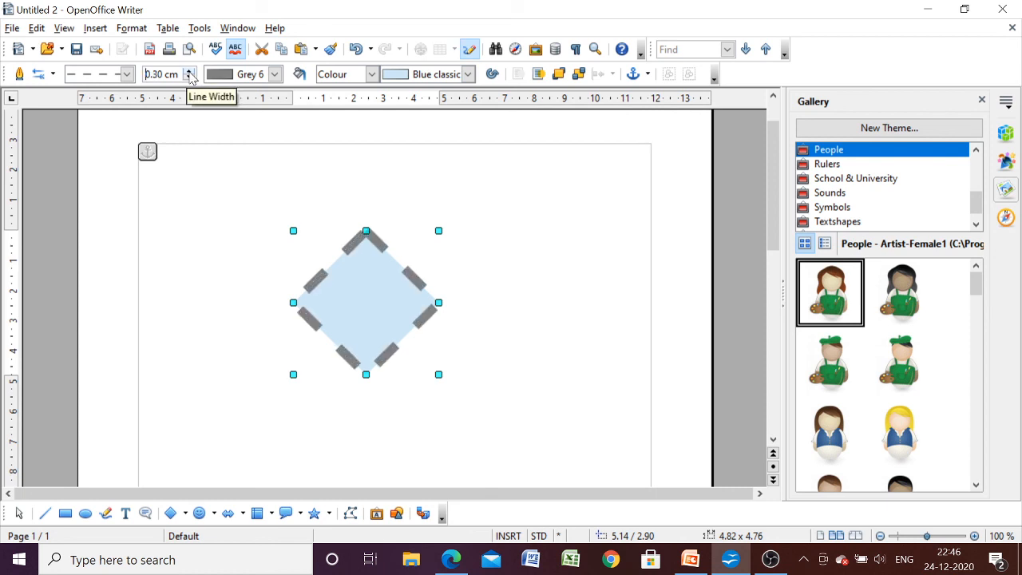
click(274, 74)
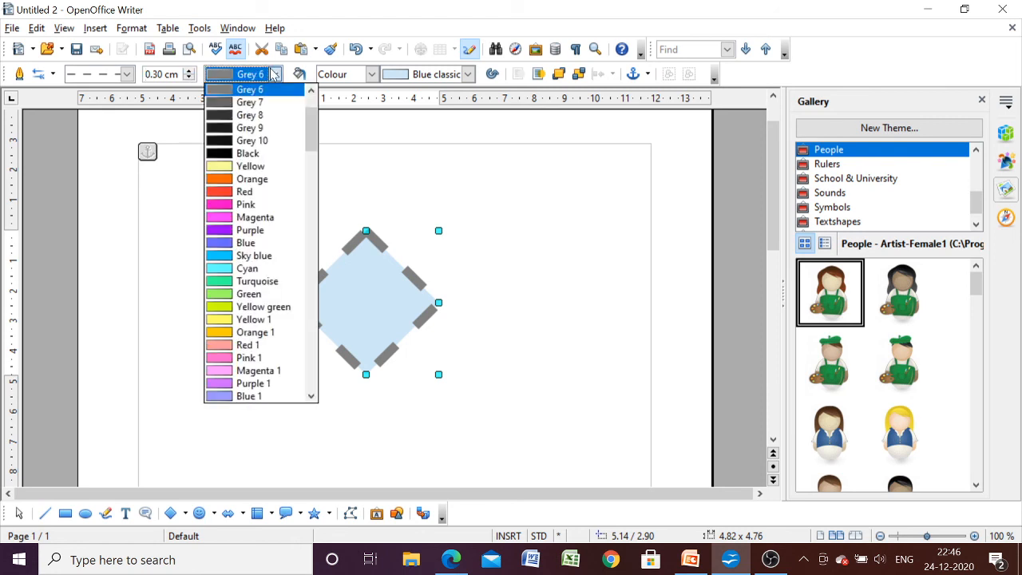
click(239, 192)
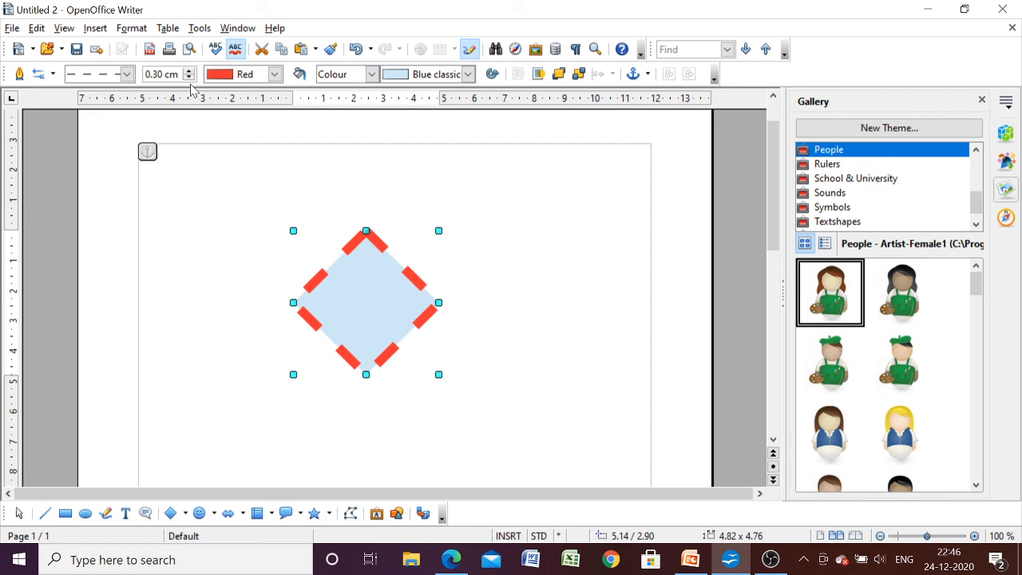
Fill the diamond with the Sky gradient after looking through the plain fill colours
click(371, 75)
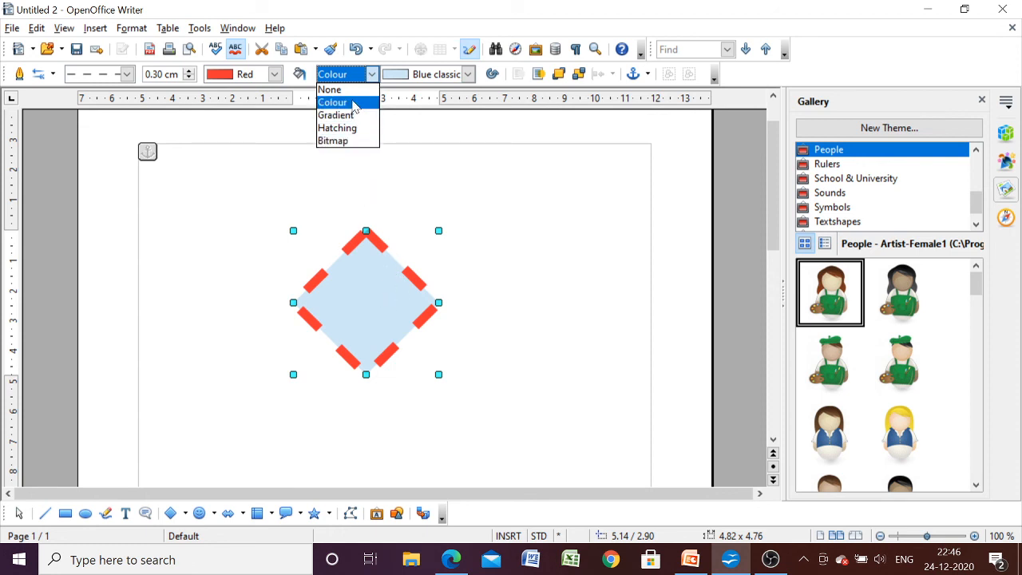
click(354, 102)
click(468, 74)
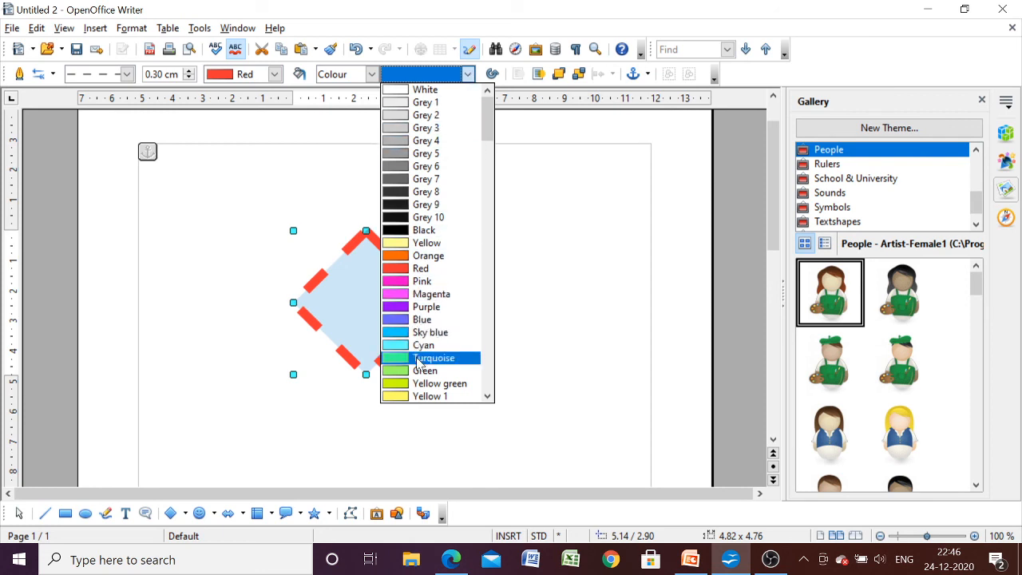
click(347, 167)
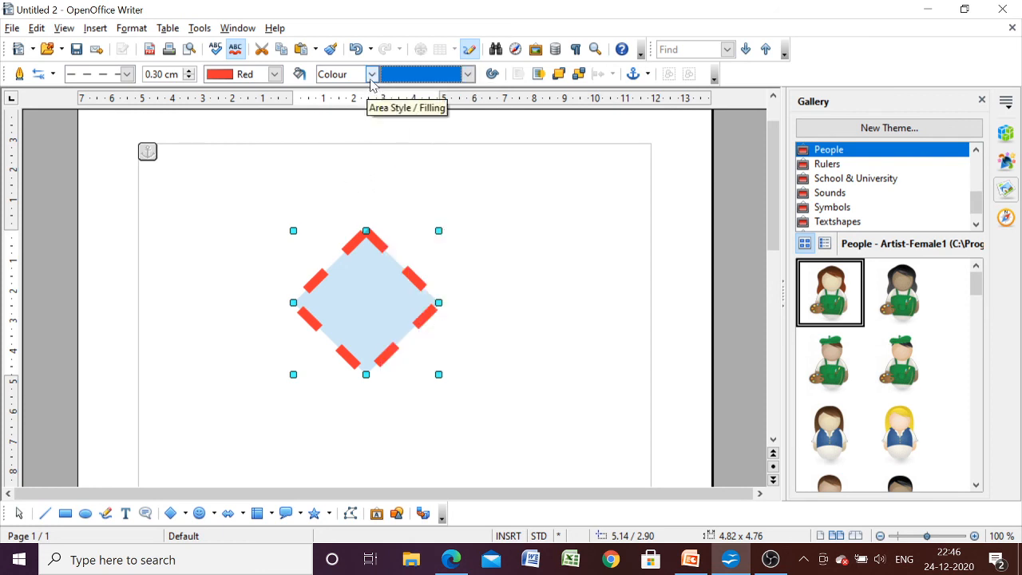
click(371, 75)
click(354, 116)
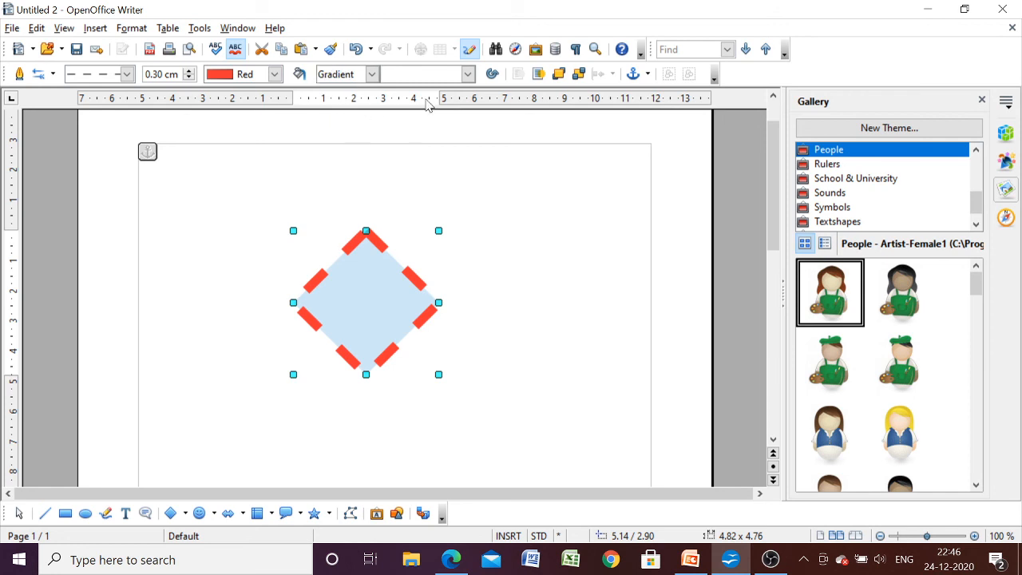
click(468, 74)
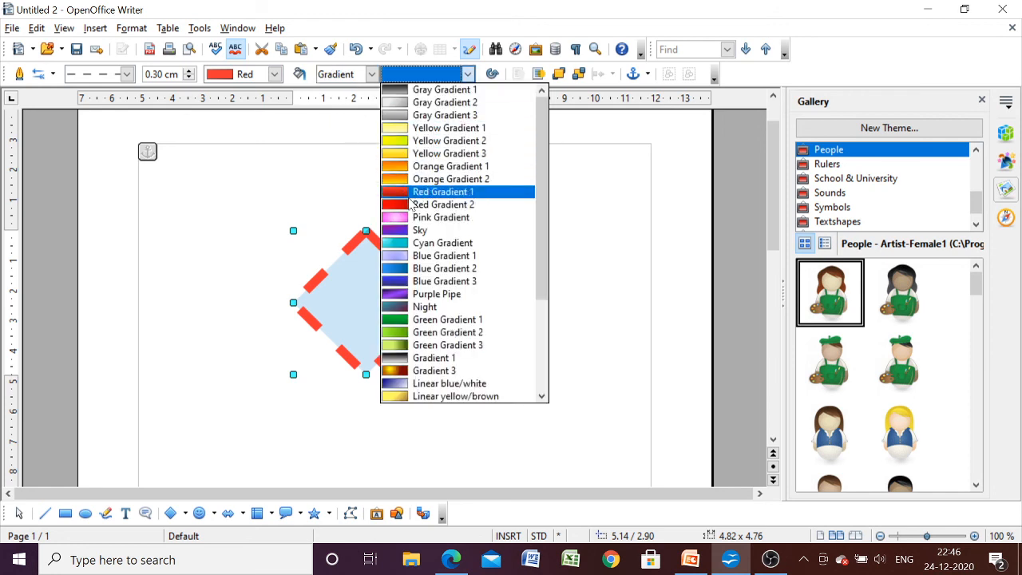
click(399, 237)
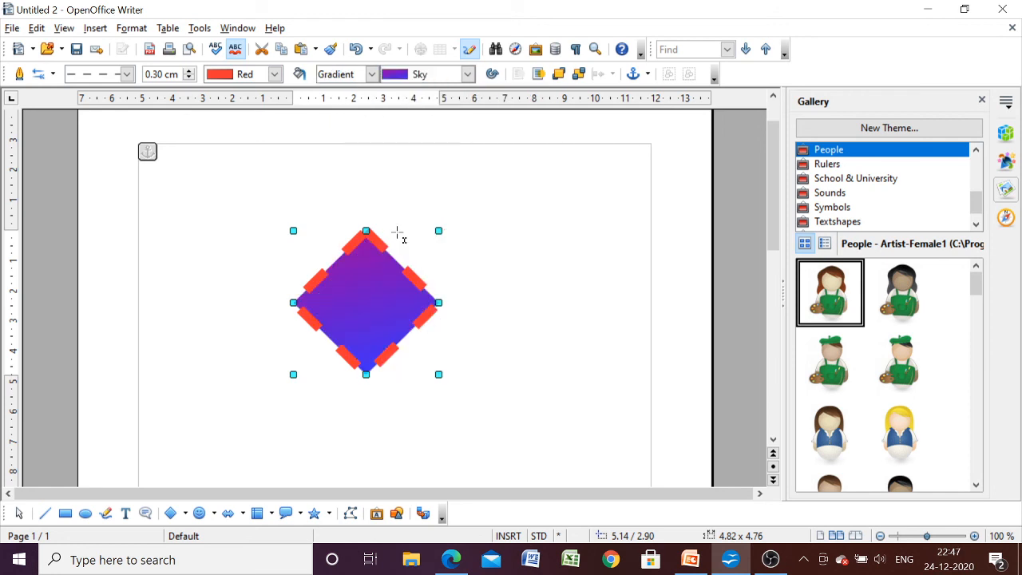
Look through the available hatching and bitmap fills for the diamond without applying one
click(372, 73)
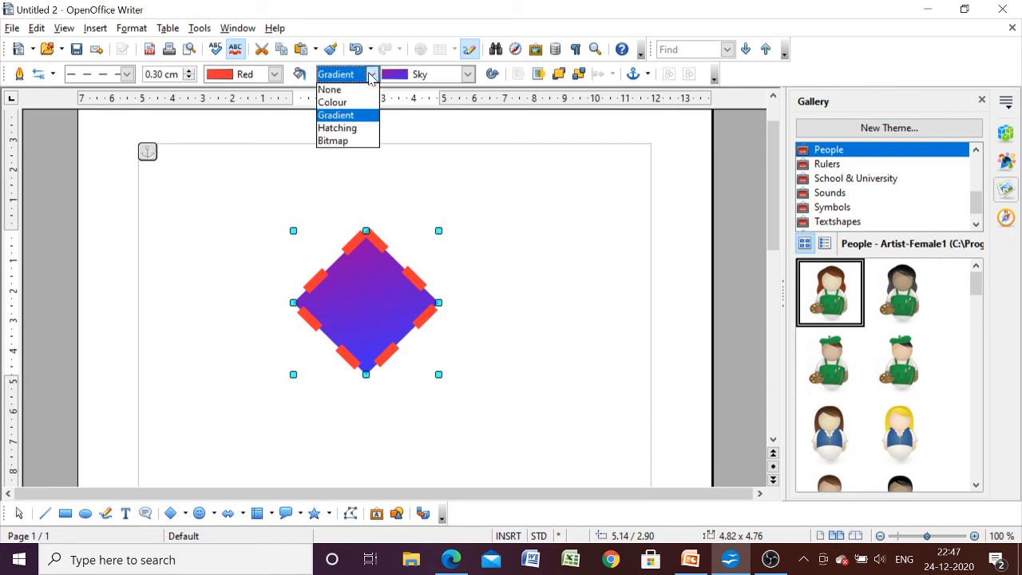
click(358, 128)
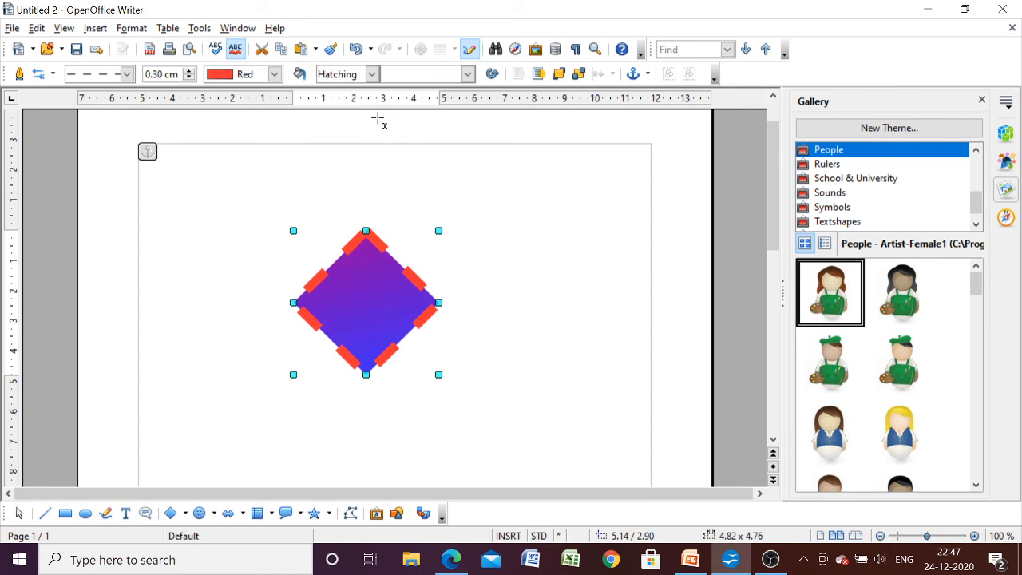
click(468, 74)
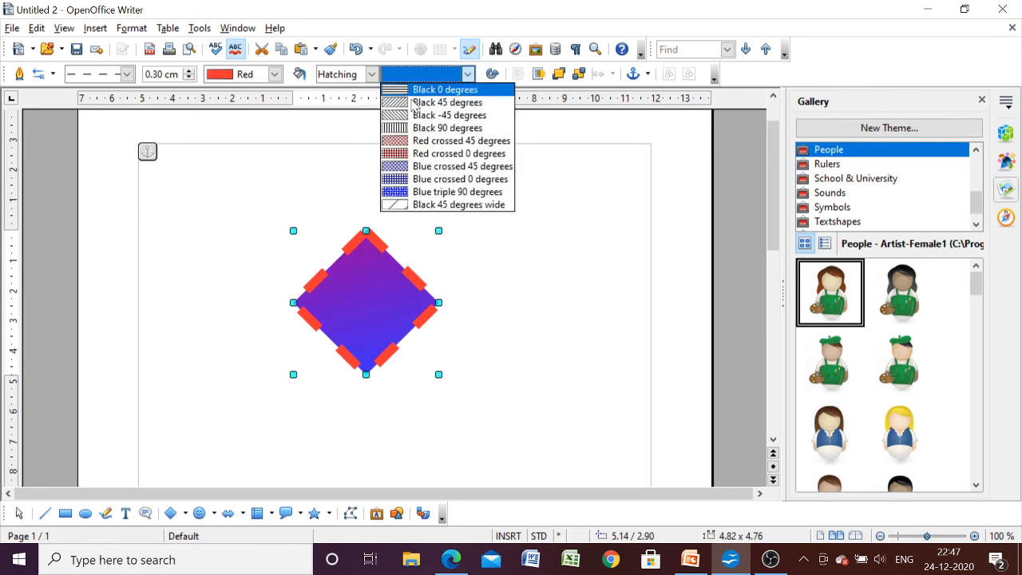
click(331, 143)
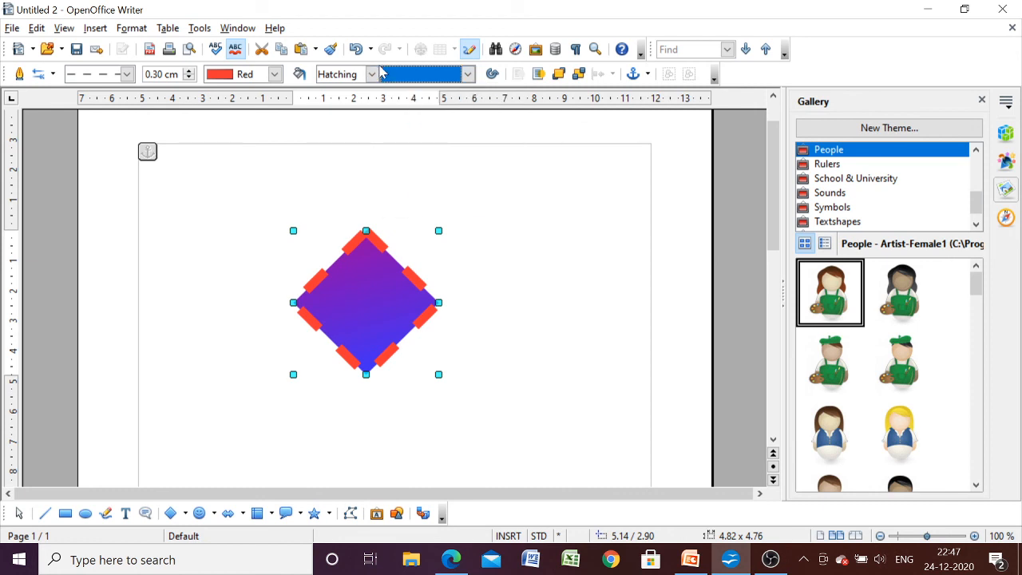
click(372, 75)
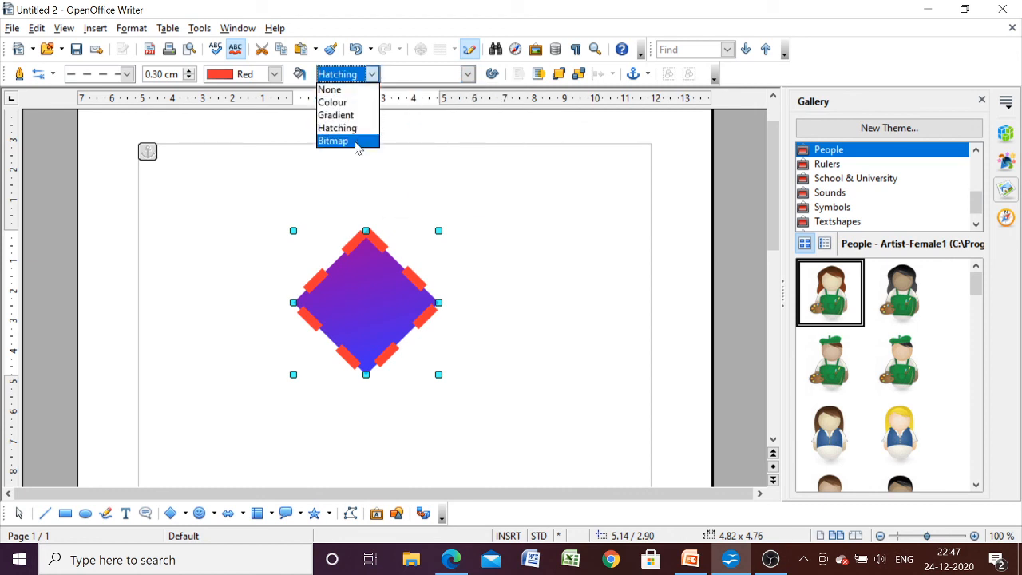
click(355, 141)
click(468, 75)
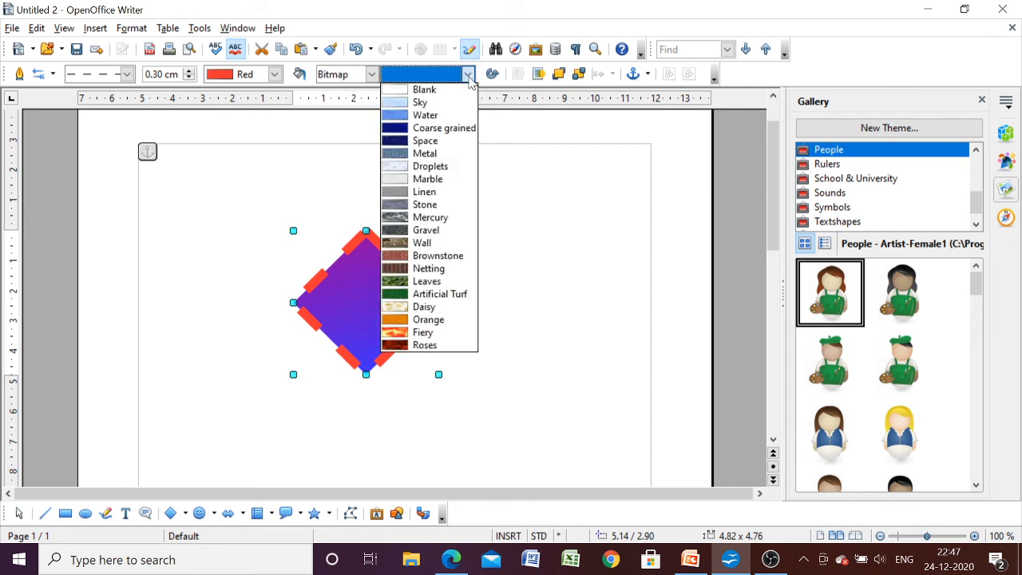
click(325, 157)
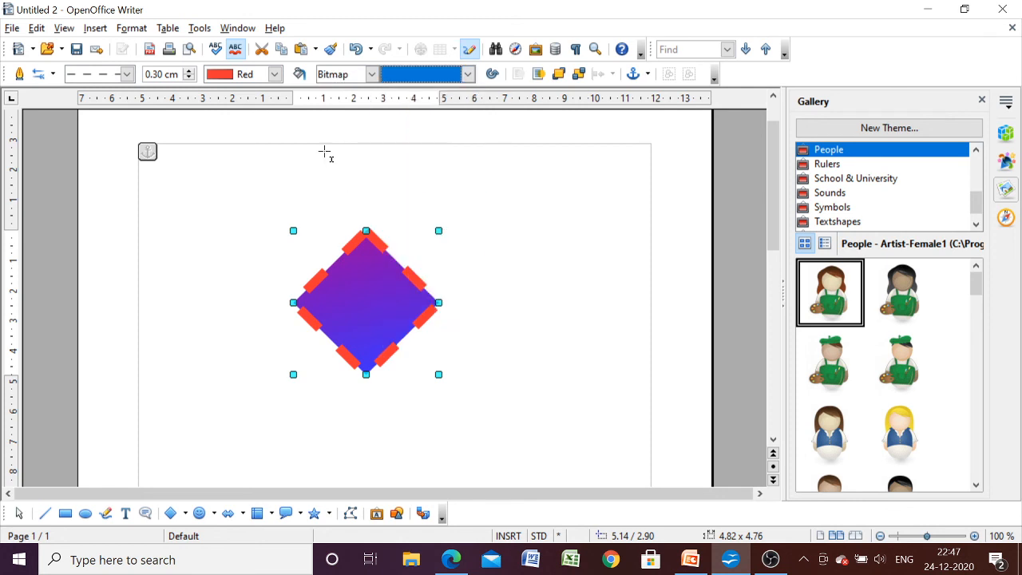
click(372, 74)
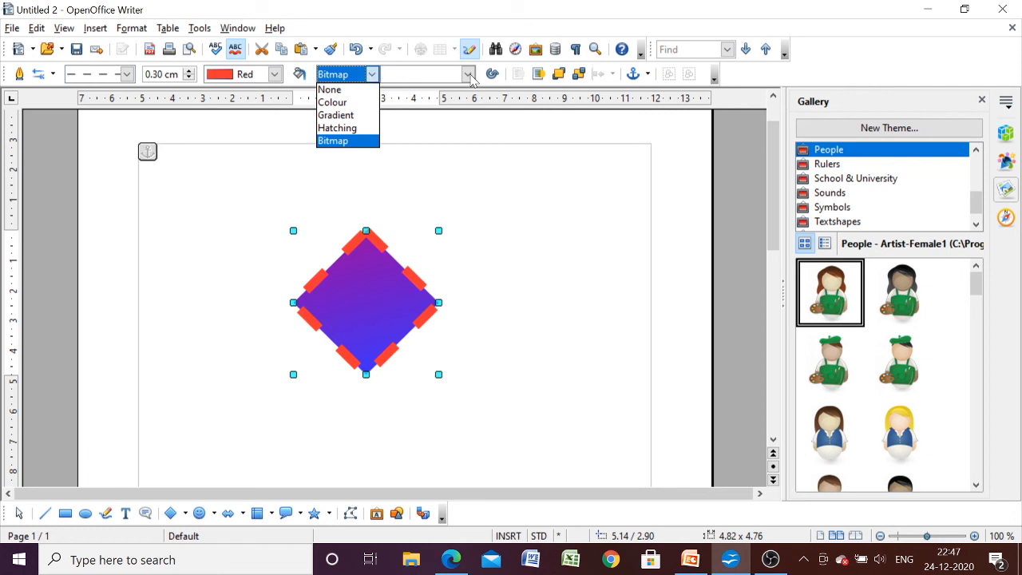
click(484, 175)
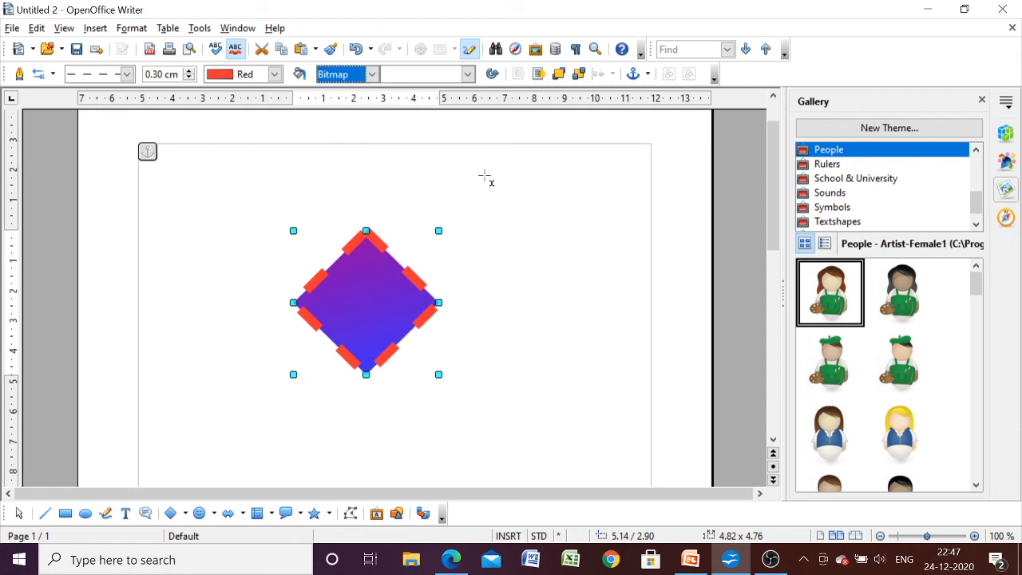
Rotate the diamond slightly clockwise about its centre, and undo the rotation
click(492, 74)
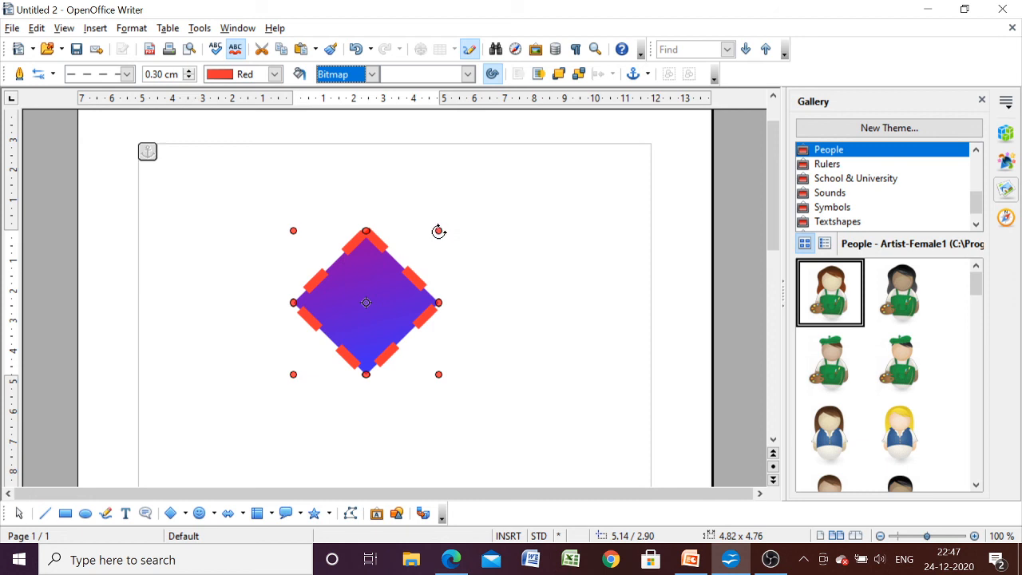
drag(438, 230, 468, 258)
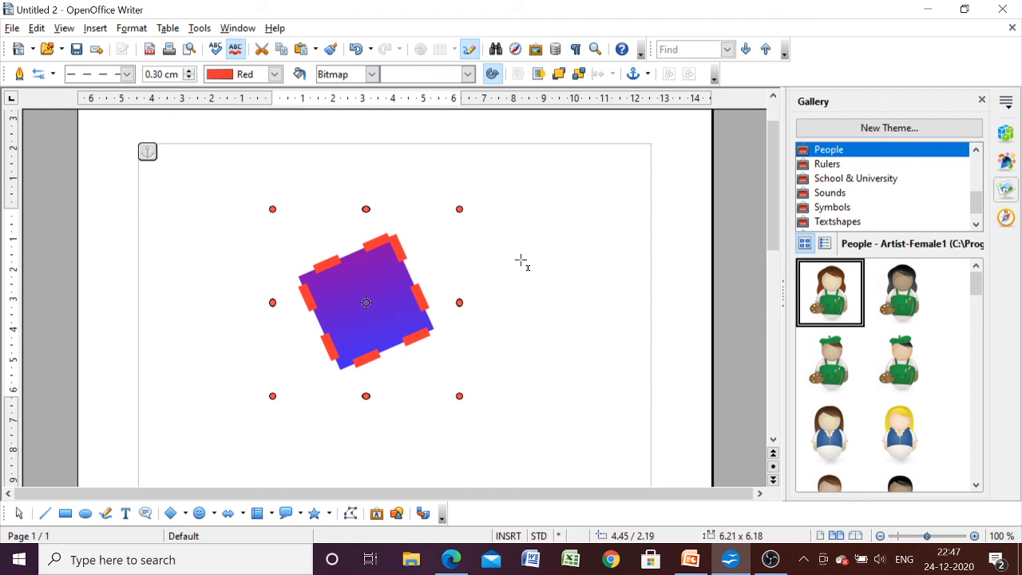
key(ctrl+z)
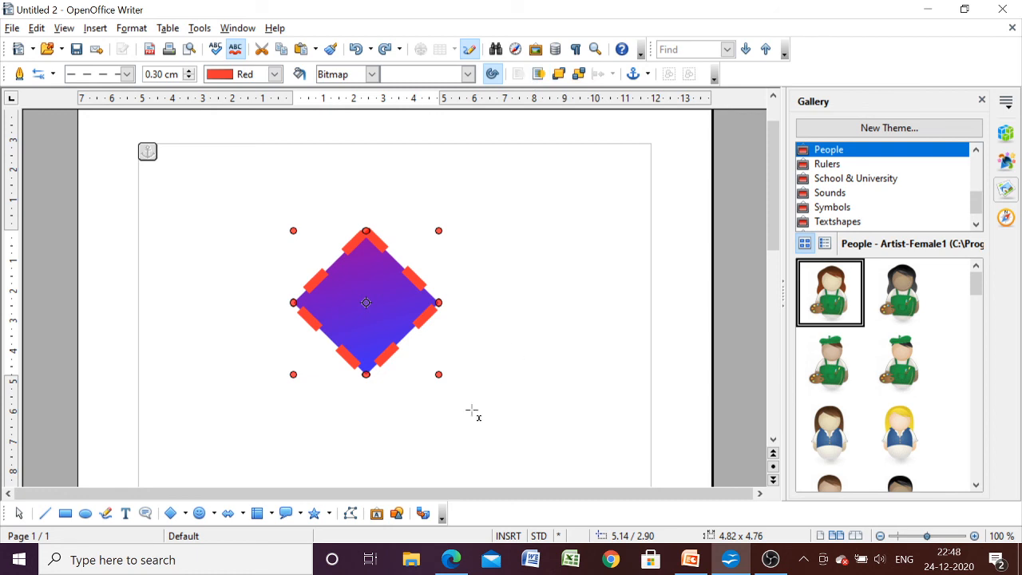
Insert a Fontwork object in the light blue wavy style with a thin dark outline from the Fontwork Gallery
click(376, 515)
click(377, 514)
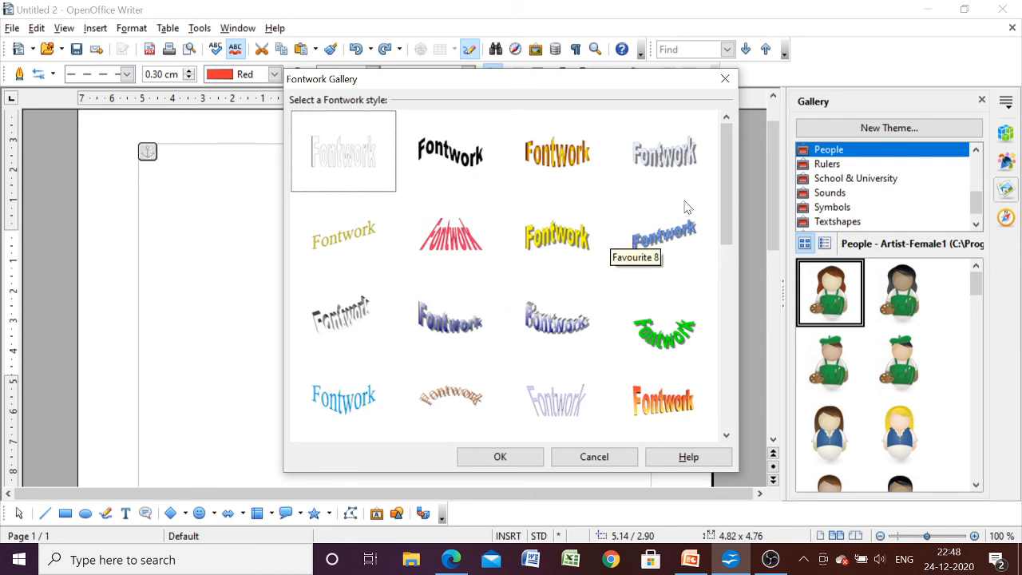
drag(724, 187, 696, 256)
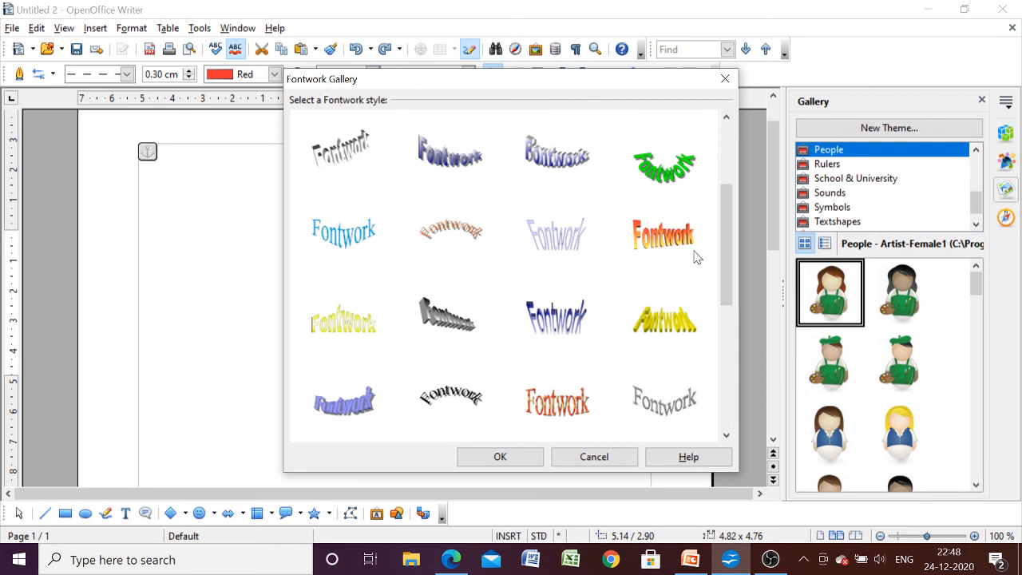
click(342, 259)
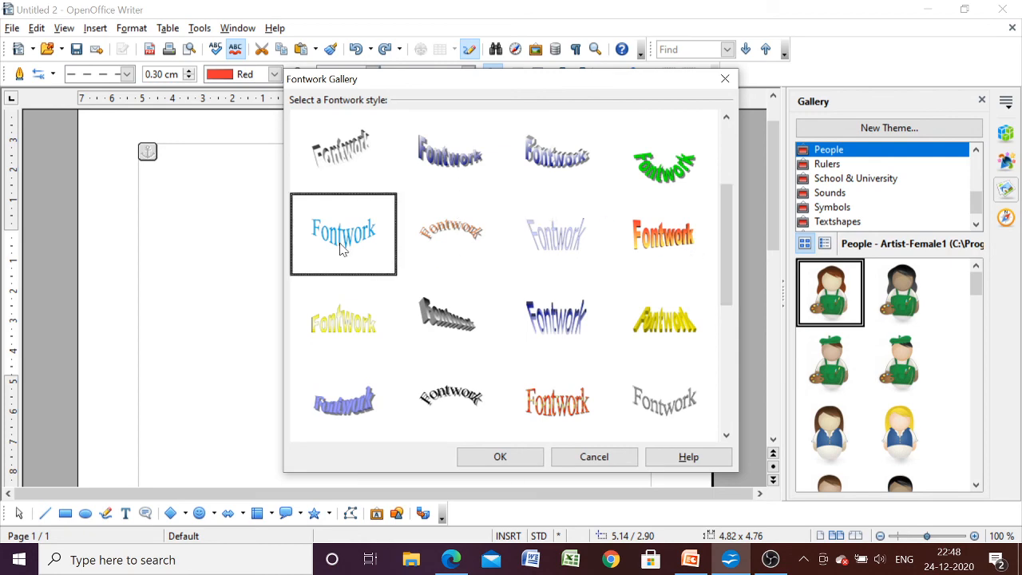
click(499, 456)
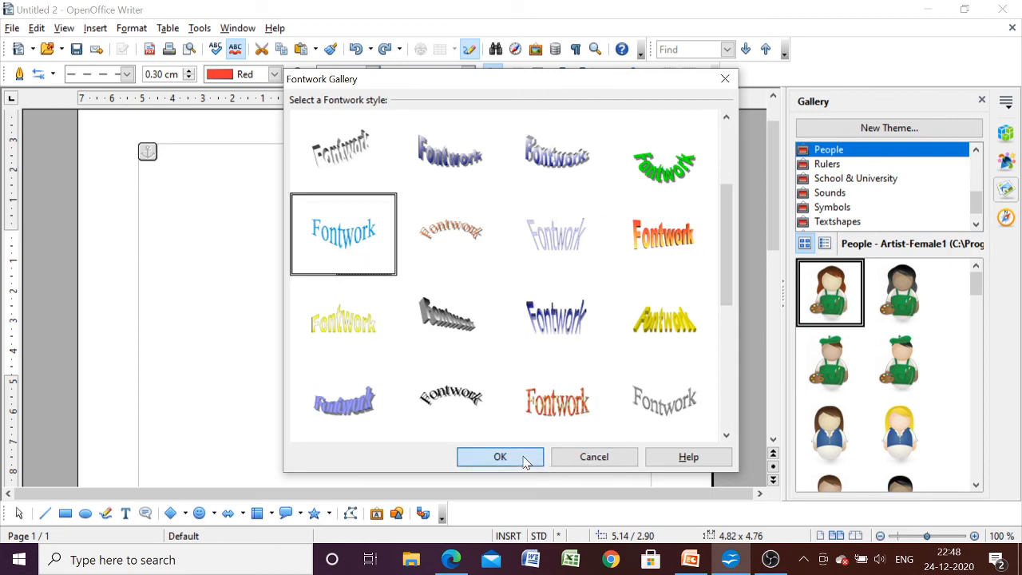
click(467, 424)
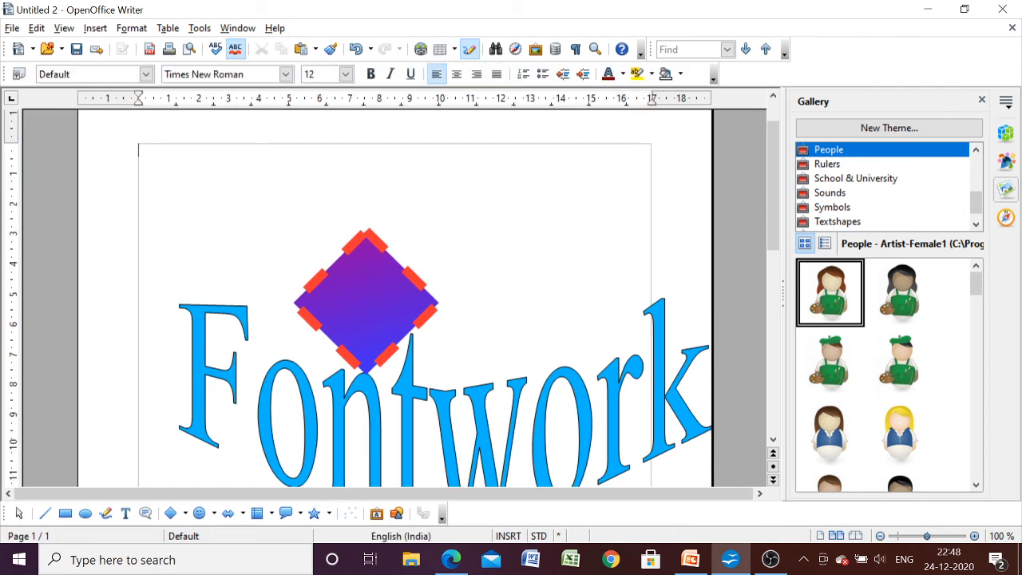
Examine the Fontwork object's text spacing, anchor and animation settings without changing them
click(581, 421)
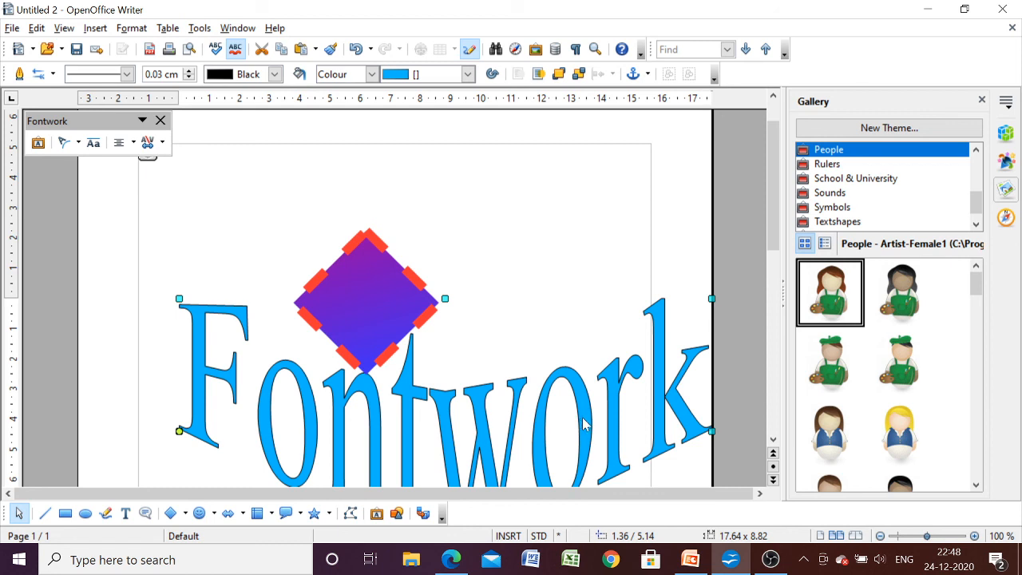
right_click(589, 425)
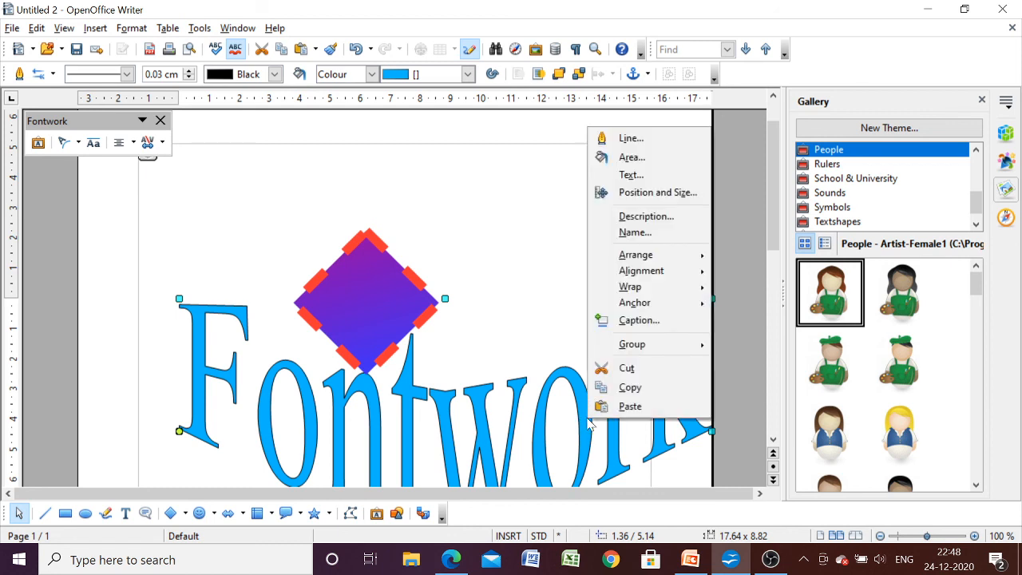
click(628, 175)
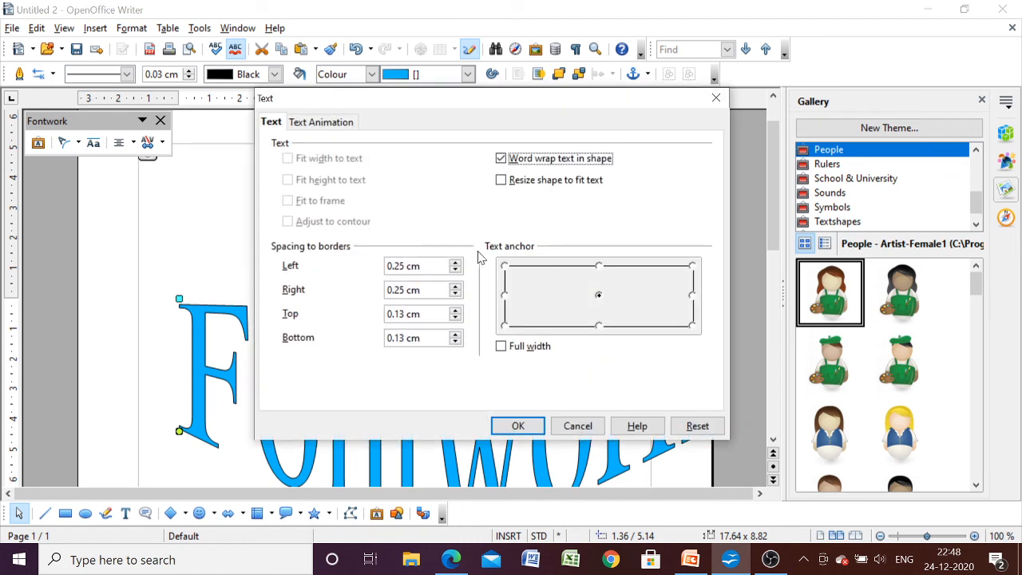
click(326, 124)
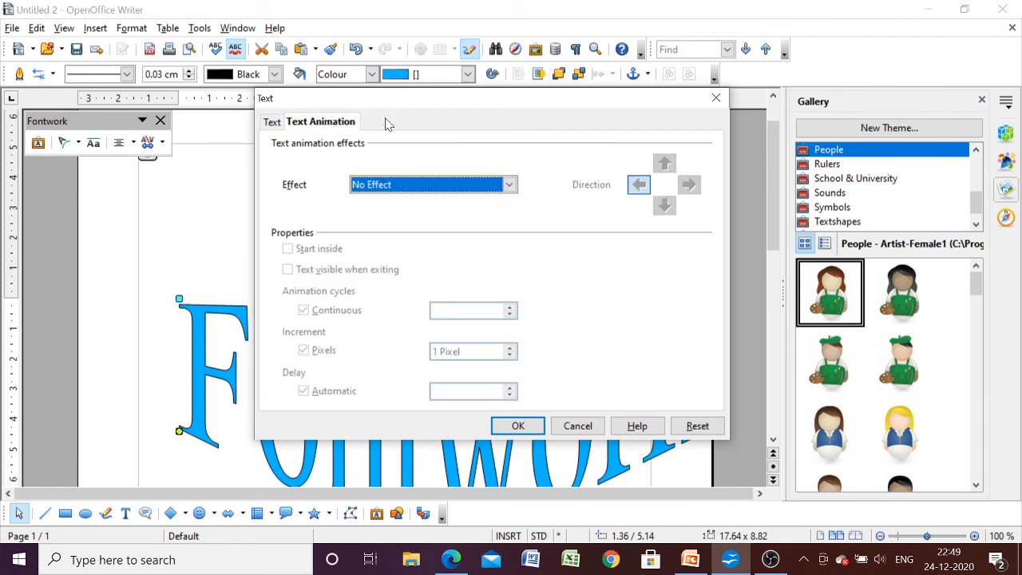
click(716, 99)
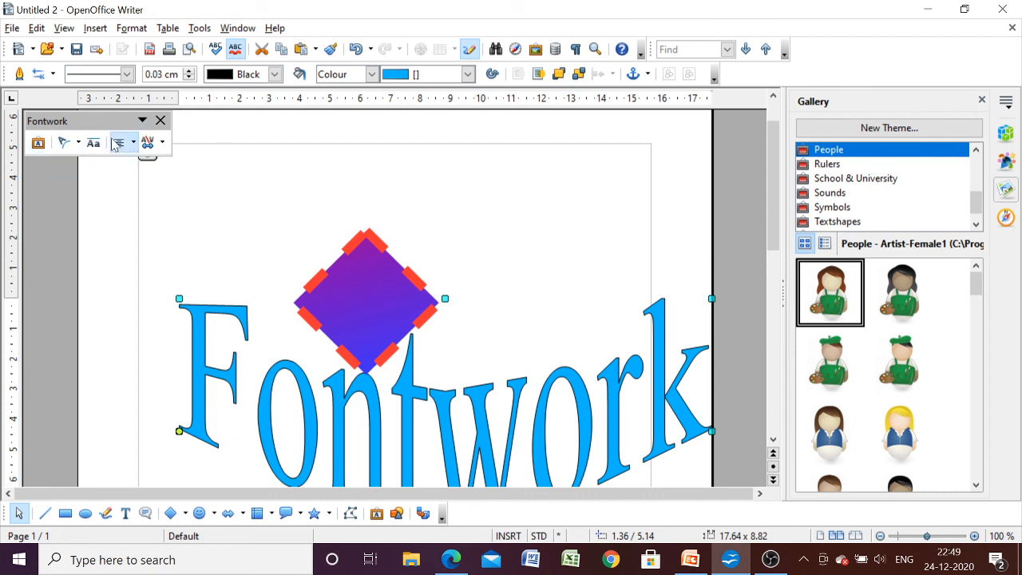
Reopen the Fontwork Gallery, close it without inserting another style and undo the Fontwork insertion
click(39, 144)
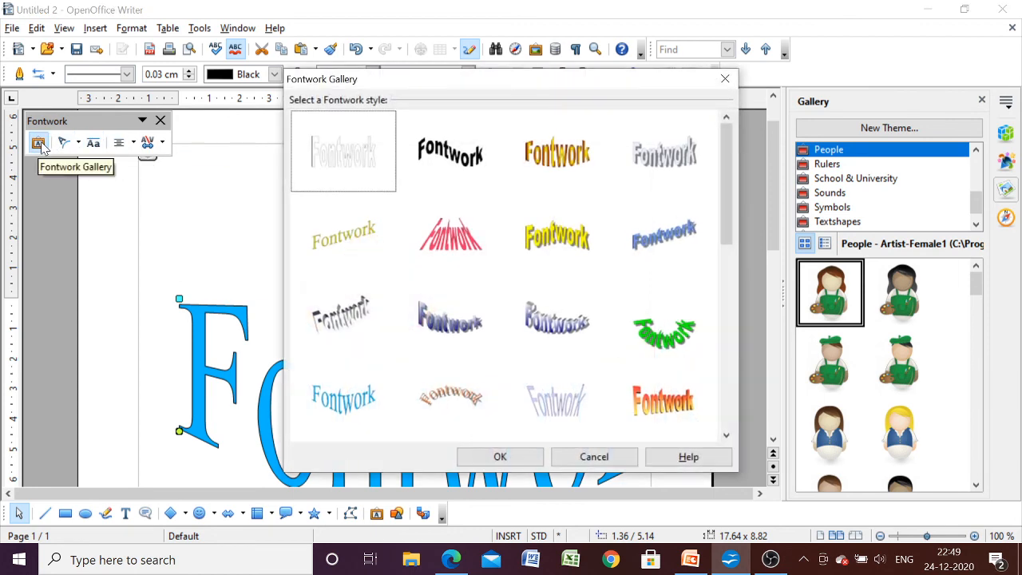
click(324, 153)
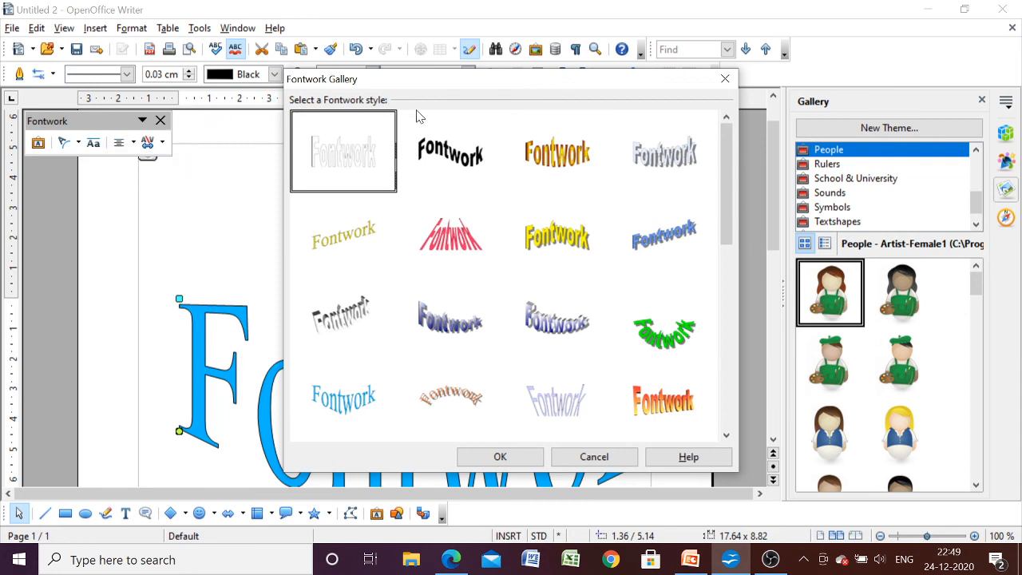
click(724, 79)
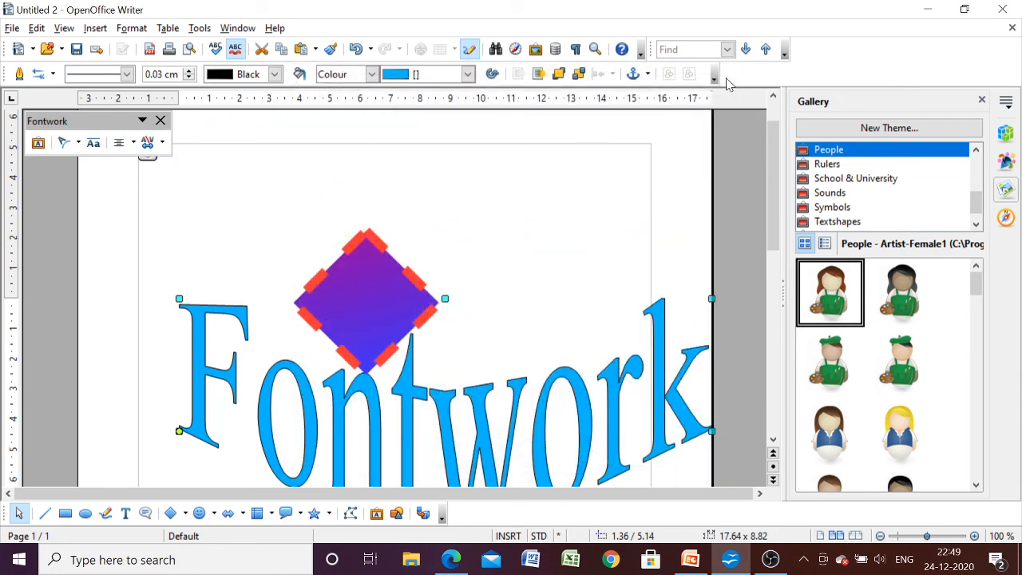
key(ctrl+z)
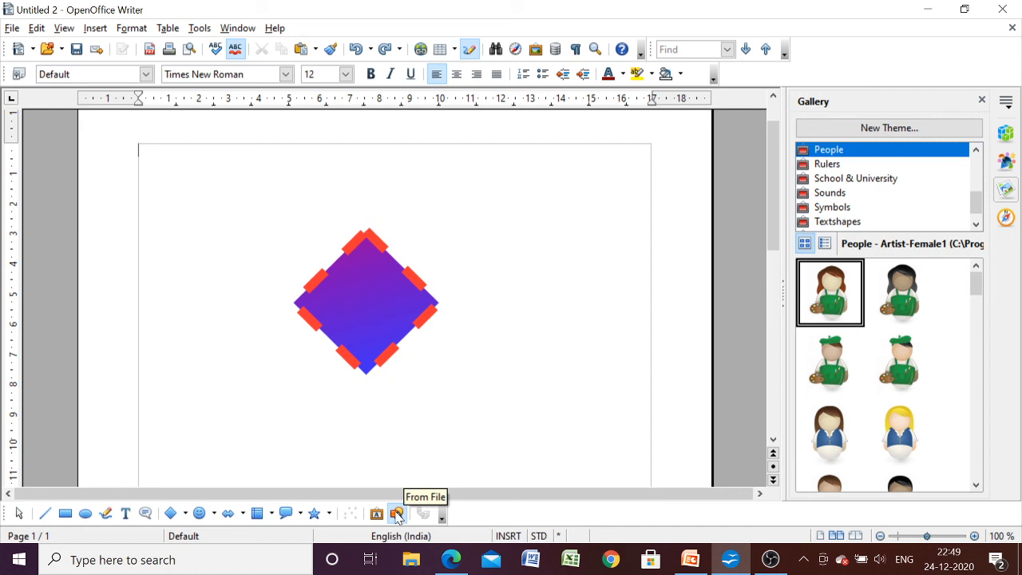
Draw a text box about 3.3 cm wide and 2.5 cm high beside the diamond and enter "Hello world" in it
click(125, 513)
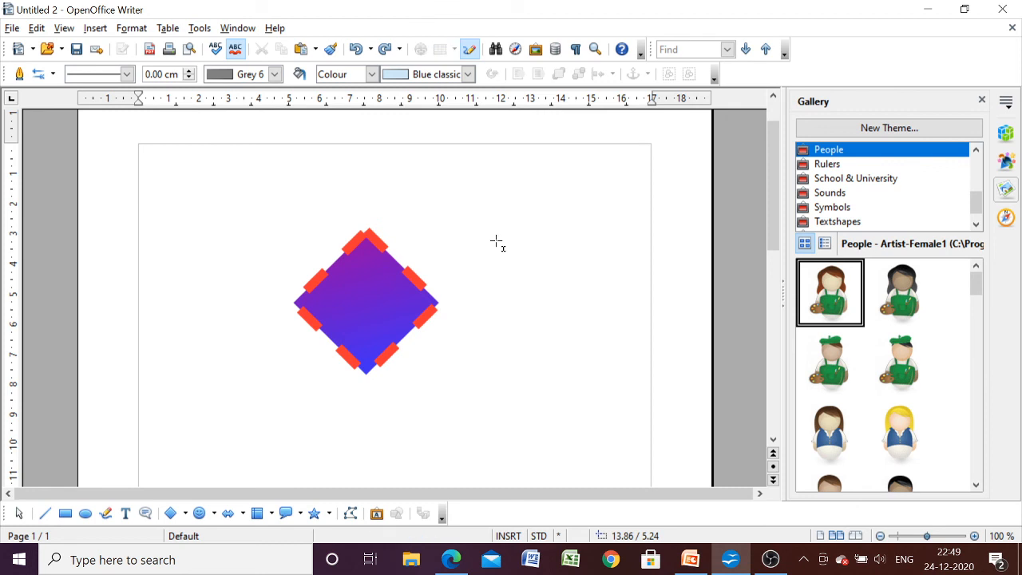
drag(495, 239, 601, 320)
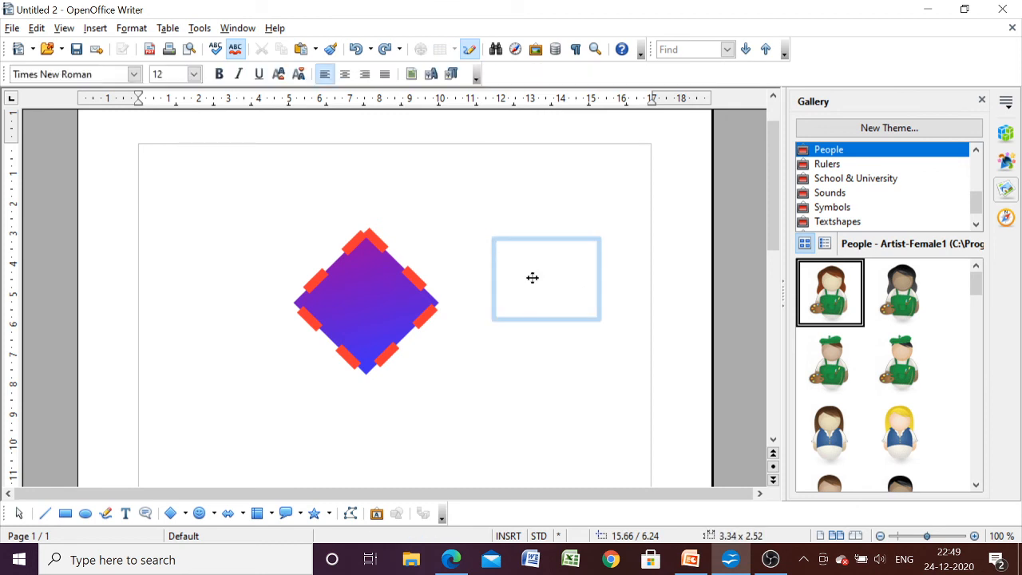
text(hello world)
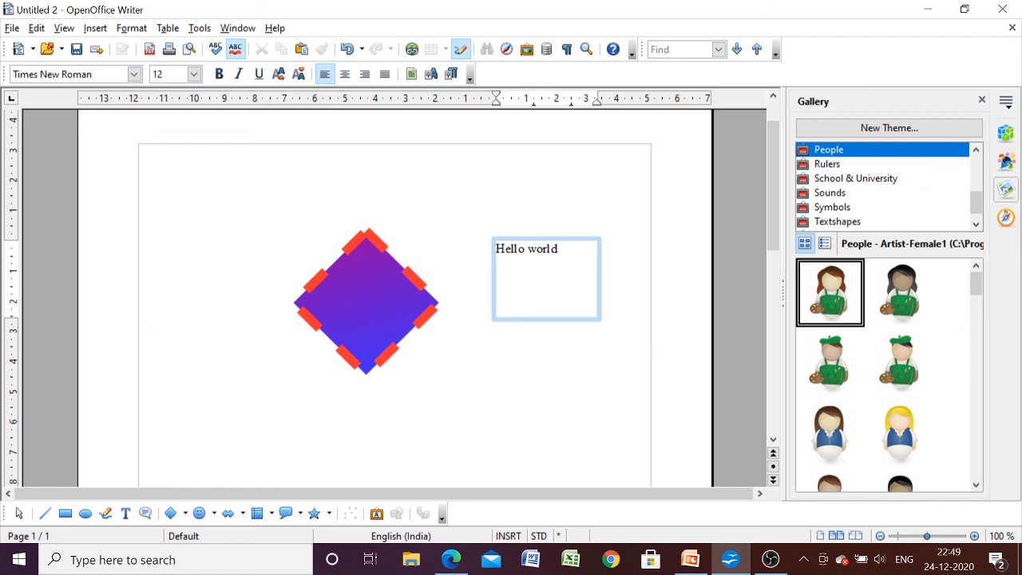
Undo the "Hello world" text and the text box beside the diamond
key(ctrl+z)
key(ctrl+z)
key(ctrl+z)
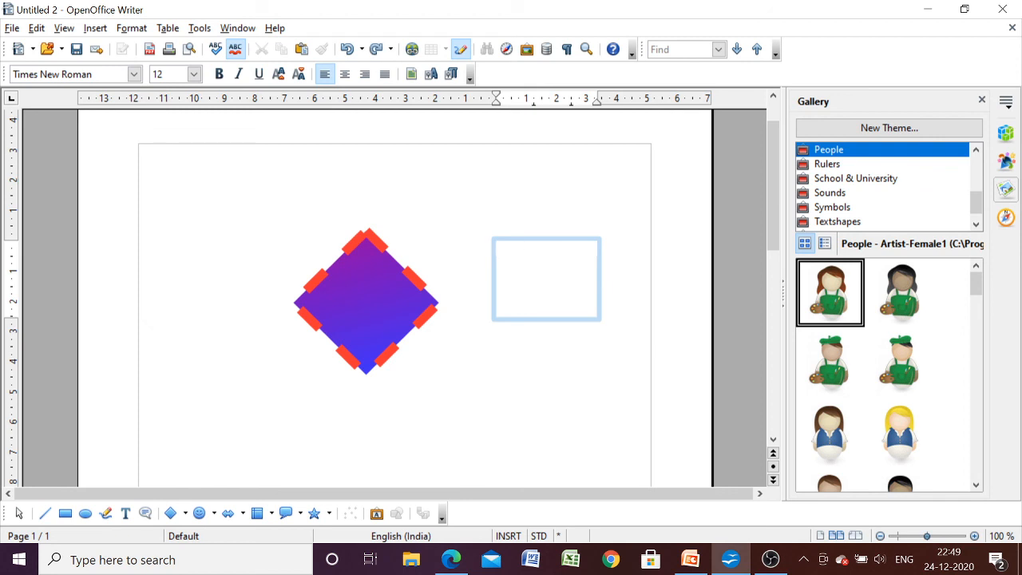
key(ctrl+z)
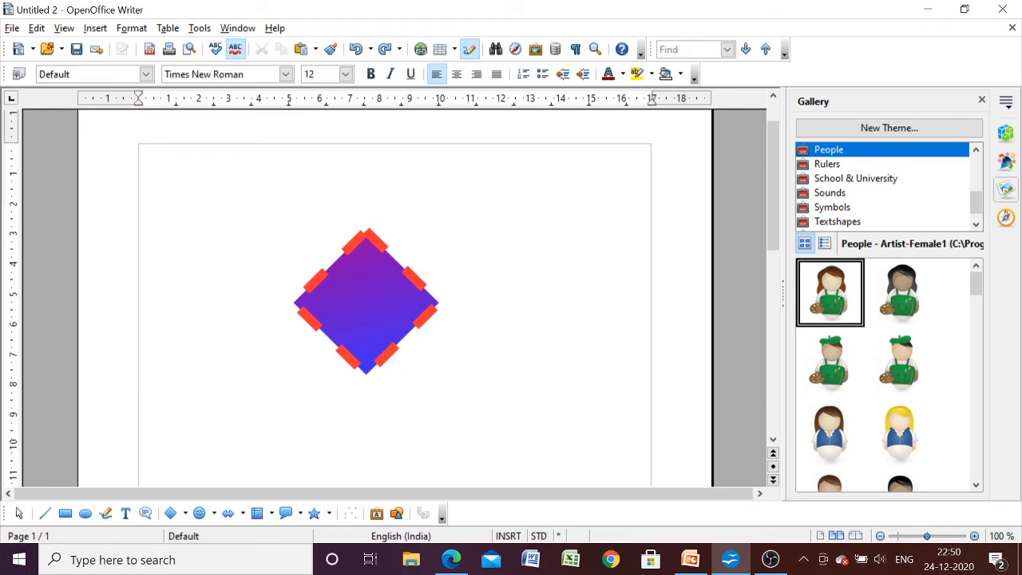
Draw a smiley face symbol shape about 3.3 cm wide and 3.8 cm high beside the diamond
click(214, 515)
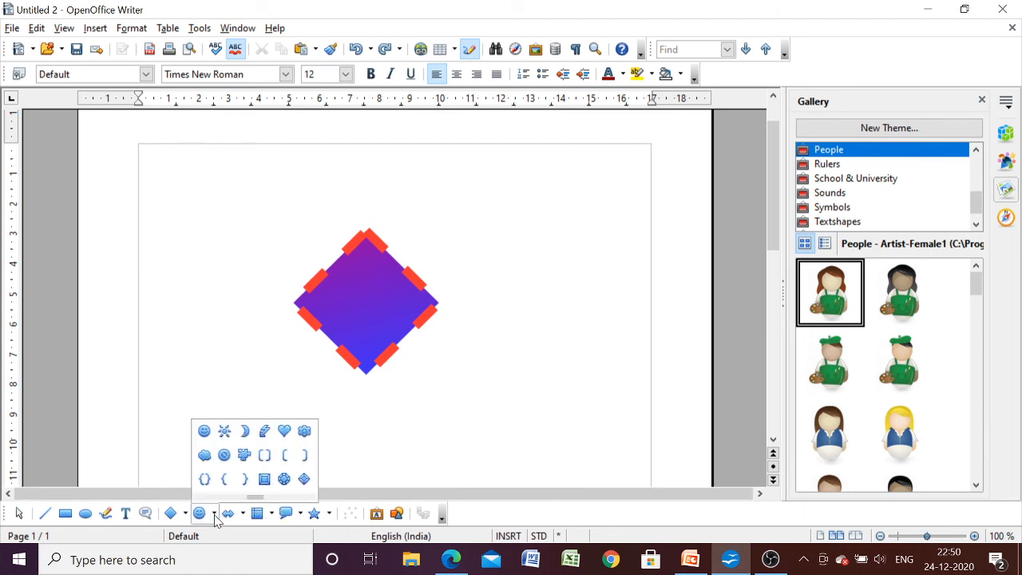
click(205, 431)
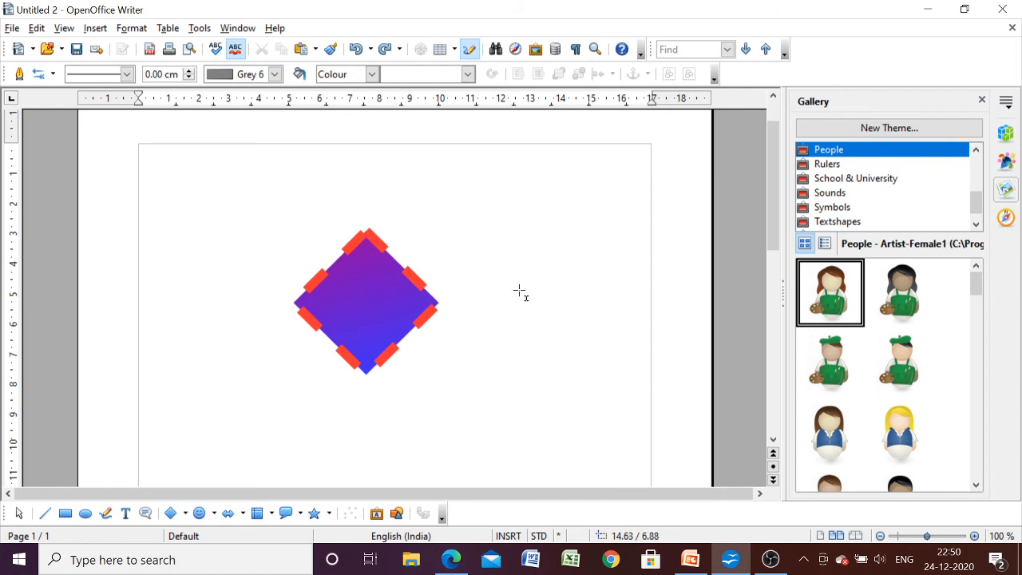
drag(519, 290, 618, 403)
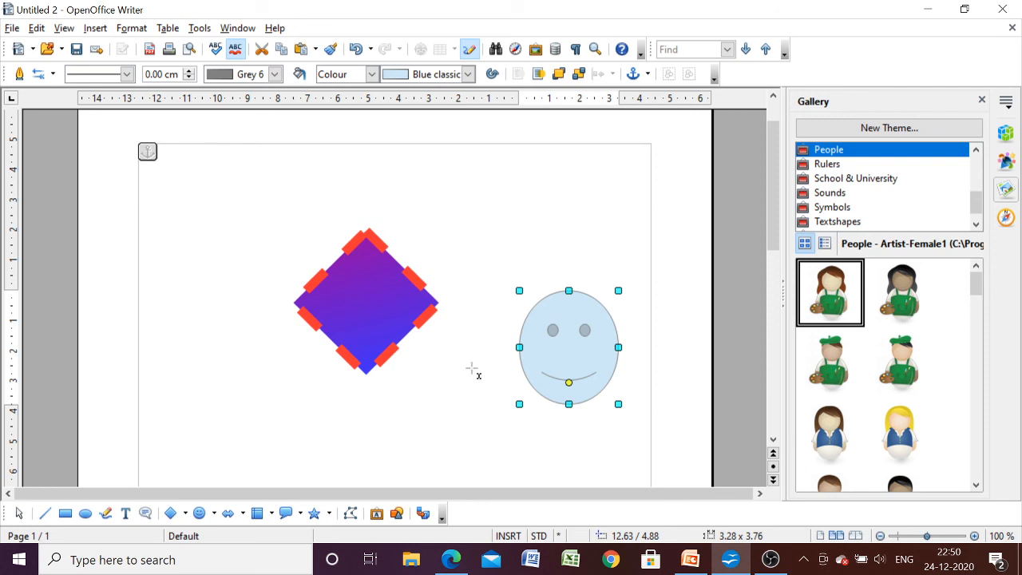
drag(419, 409, 560, 265)
key(ctrl+z)
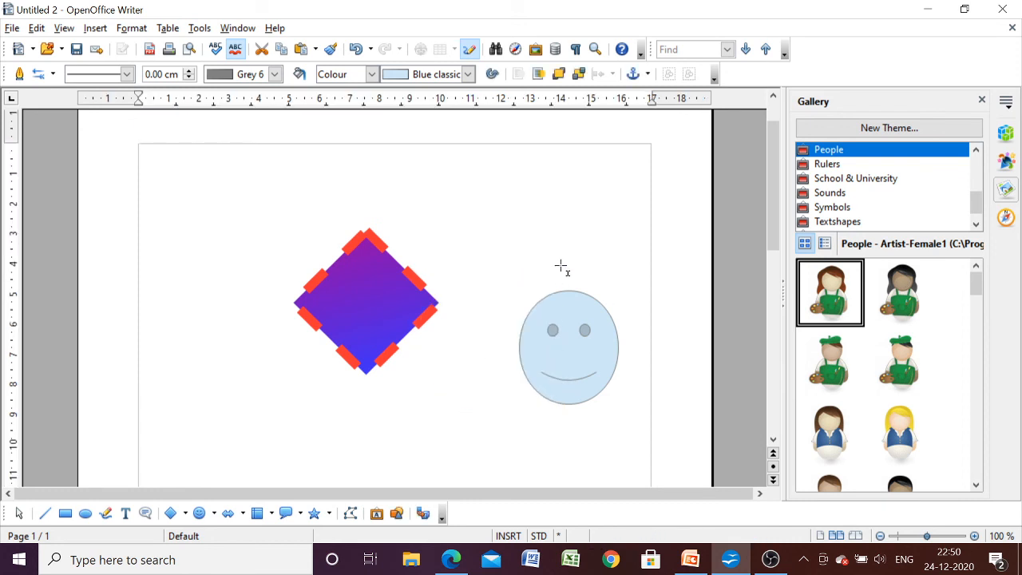
Move the smiley face up the page and shift the diamond up and away from it
click(568, 319)
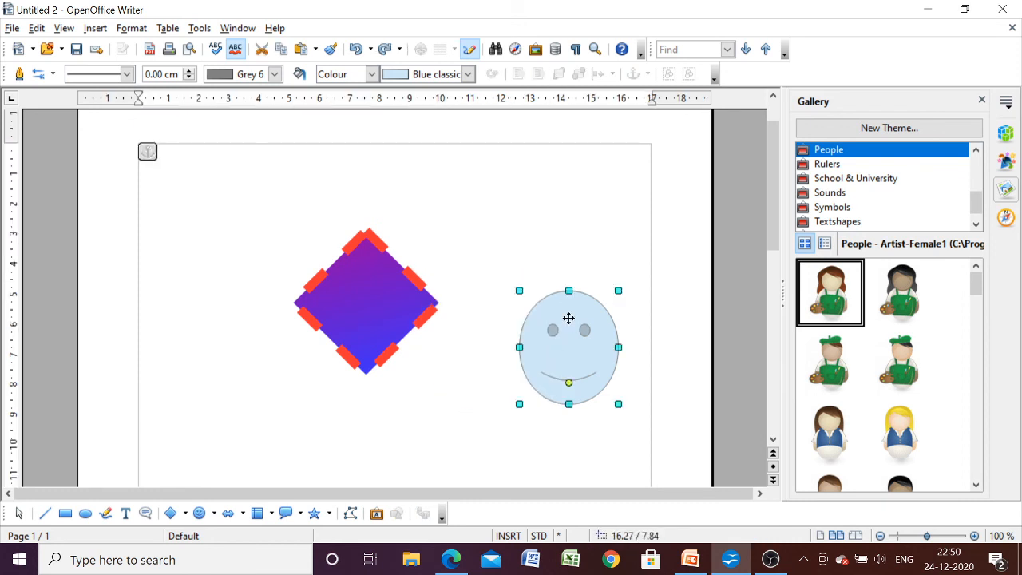
drag(569, 320, 575, 218)
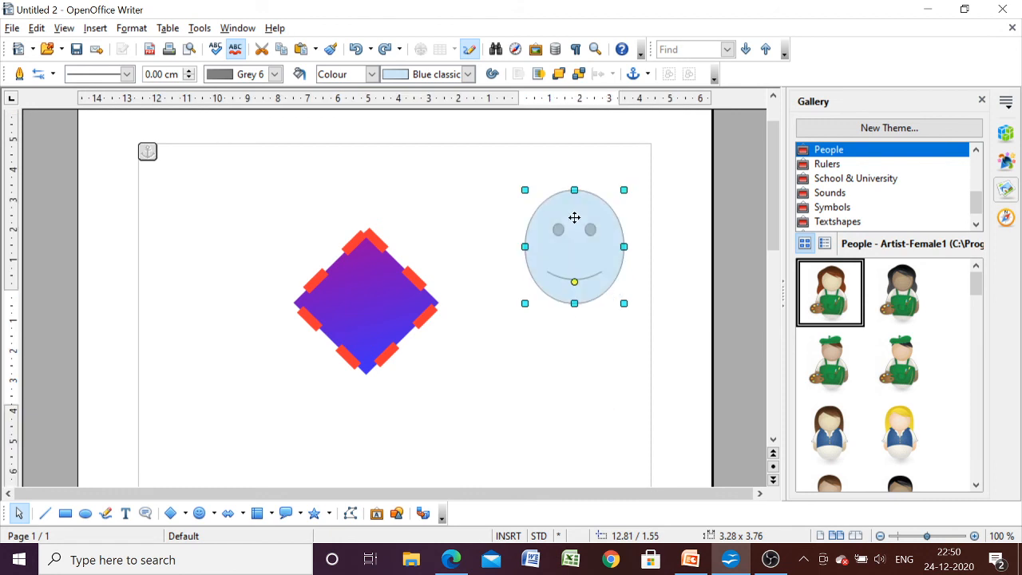
click(357, 301)
drag(349, 290, 301, 262)
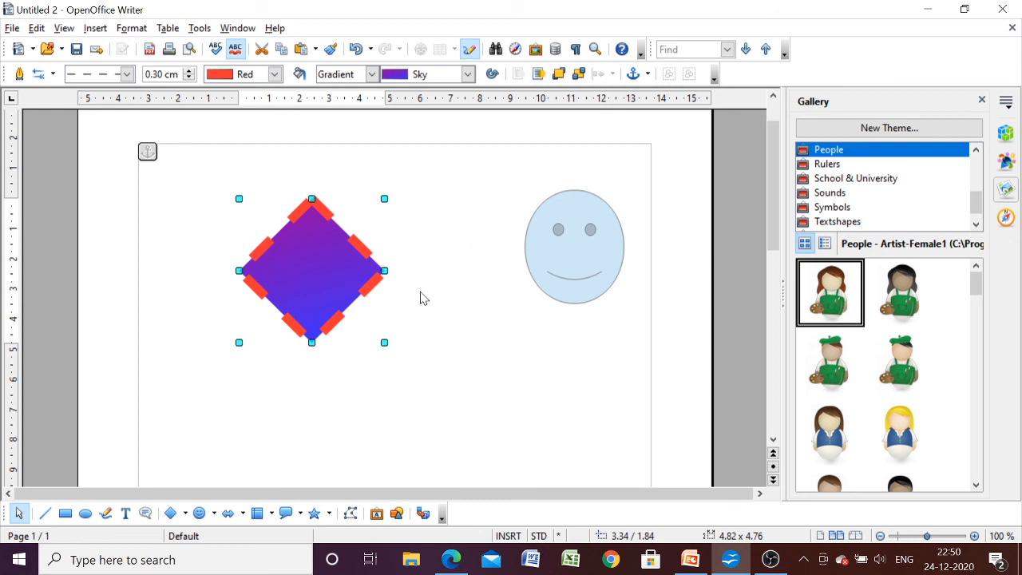
right_click(343, 257)
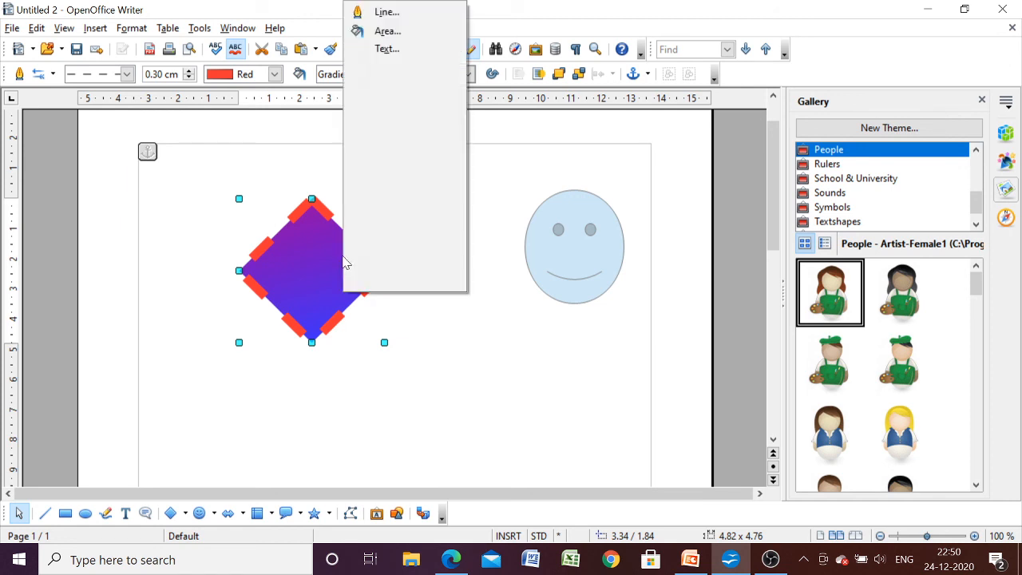
mouse_move(380, 225)
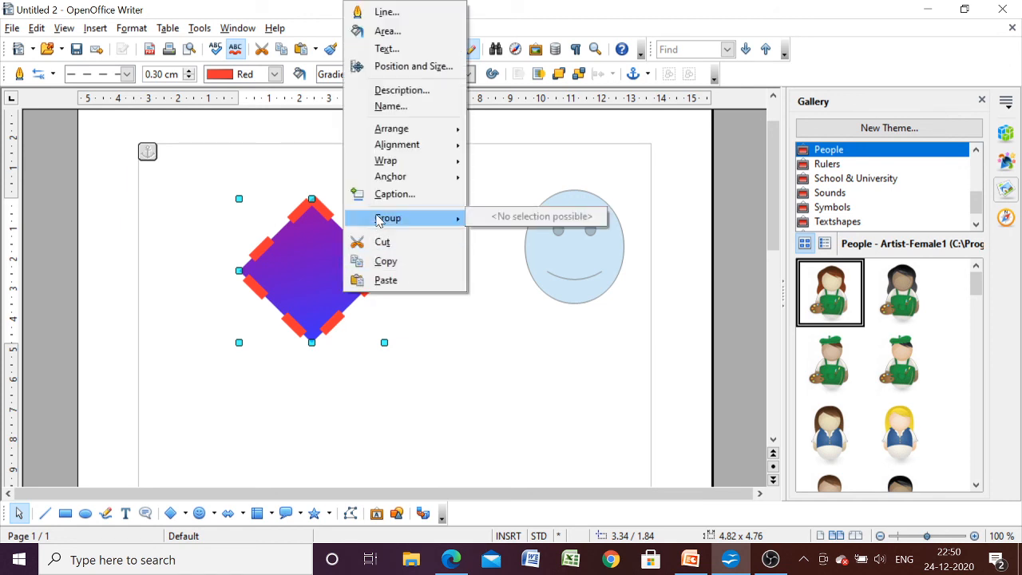
click(588, 250)
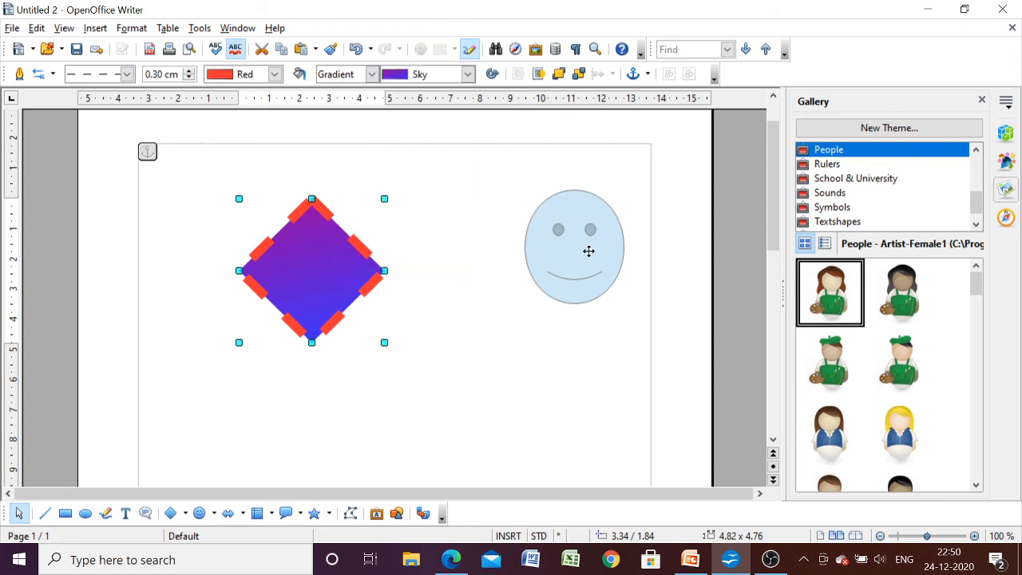
Select both the smiley face and the diamond and group them into one object
click(588, 251)
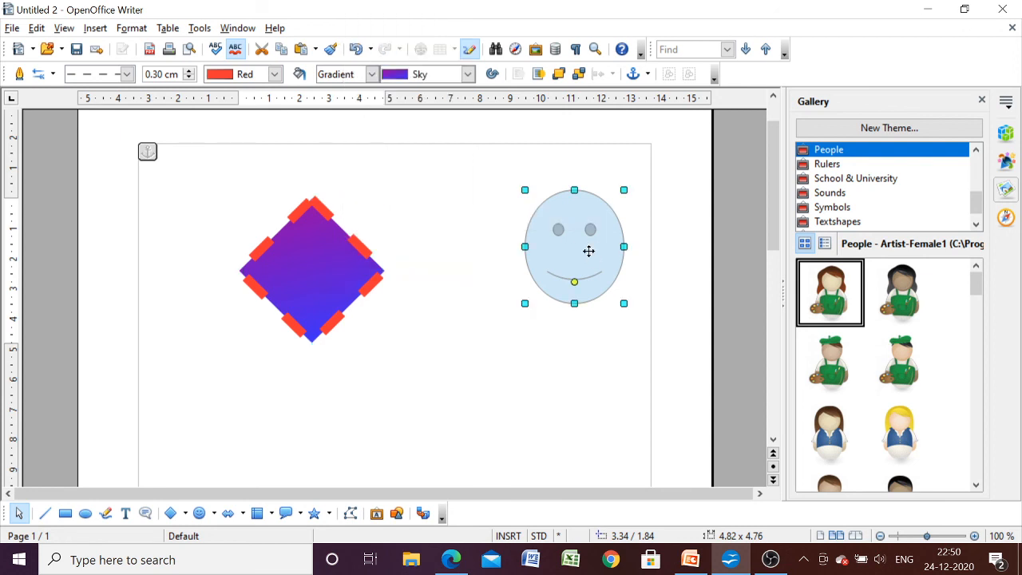
shift+click(353, 267)
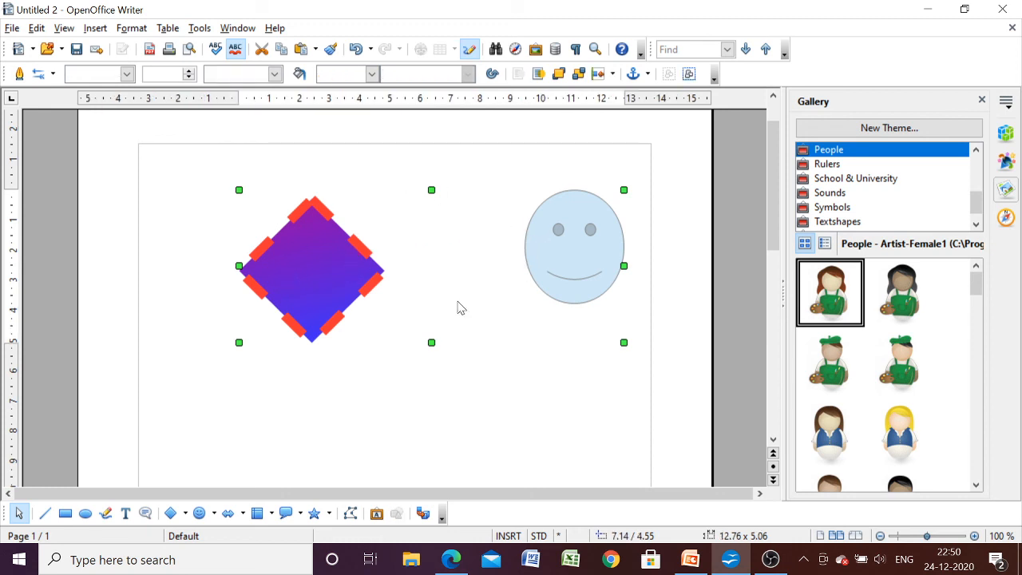
right_click(310, 275)
mouse_move(352, 460)
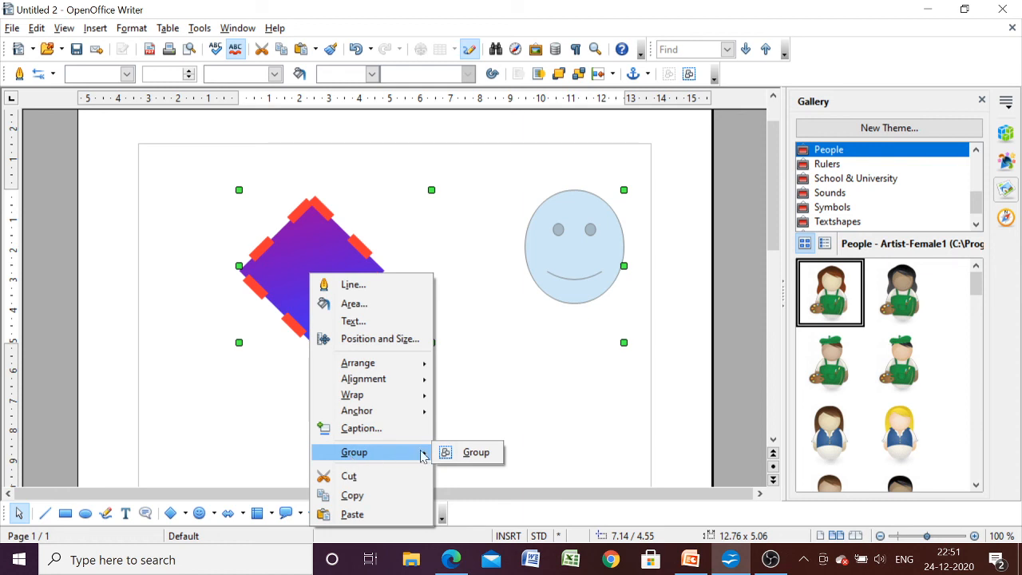
click(458, 452)
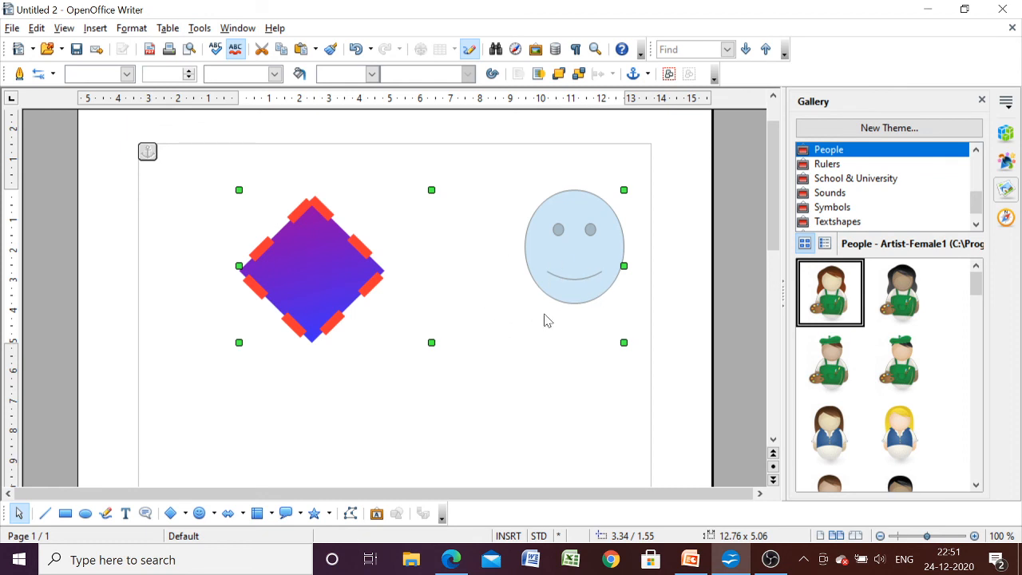
Move the grouped diamond and smiley face together slightly up and toward the left page margin
click(456, 389)
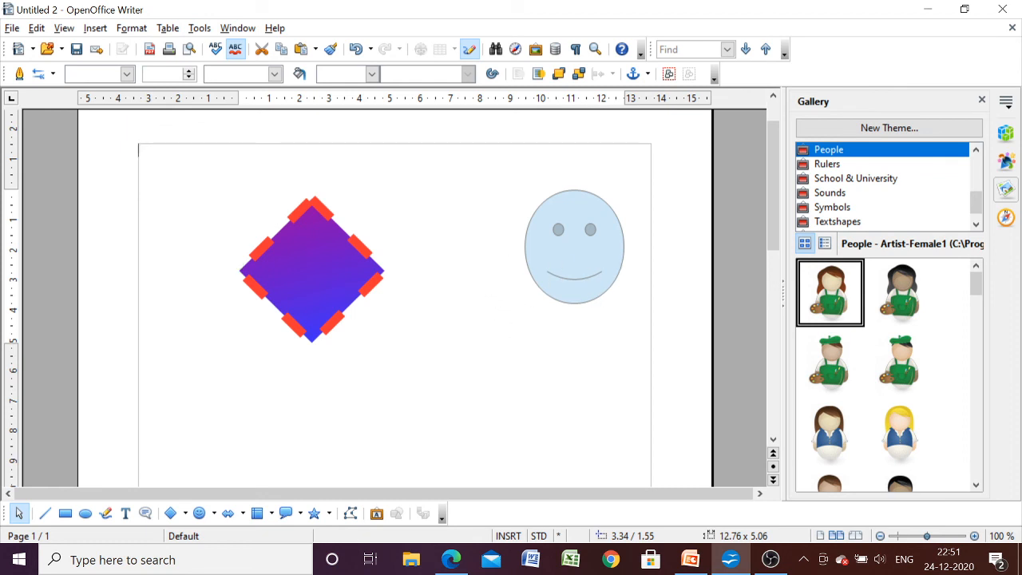
click(359, 274)
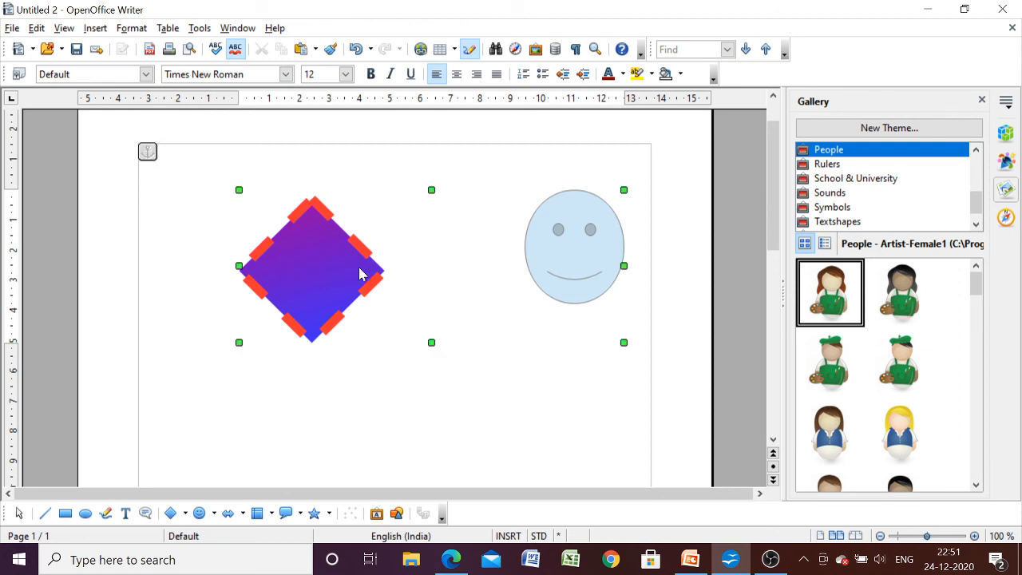
mouse_move(359, 274)
mouse_down()
mouse_move(228, 248)
mouse_move(407, 403)
mouse_move(294, 391)
mouse_move(382, 405)
mouse_move(231, 297)
mouse_move(346, 415)
mouse_move(394, 290)
mouse_move(234, 330)
mouse_move(348, 261)
mouse_move(280, 256)
mouse_move(301, 260)
mouse_up()
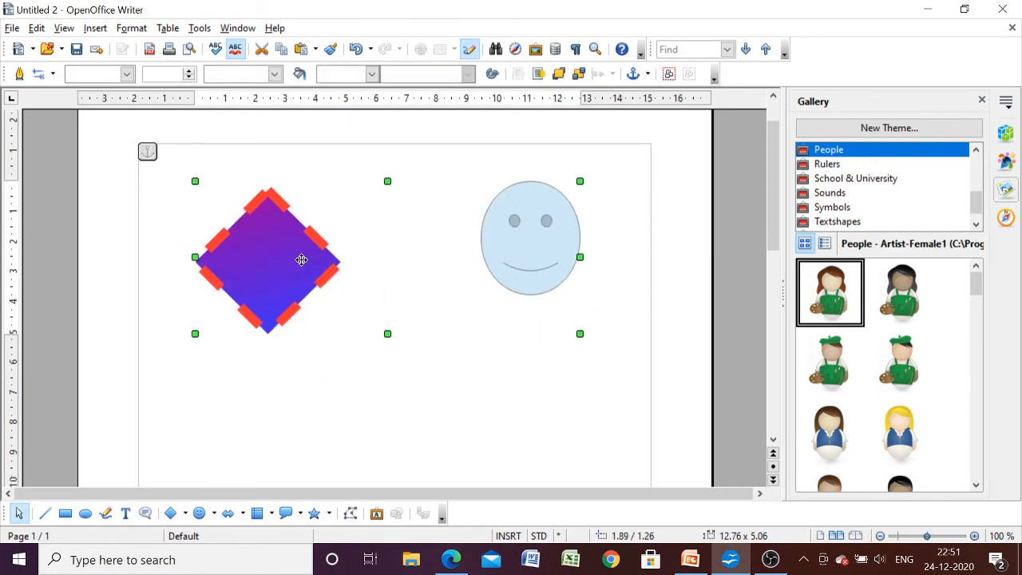
Ungroup the diamond and the smiley face
right_click(296, 260)
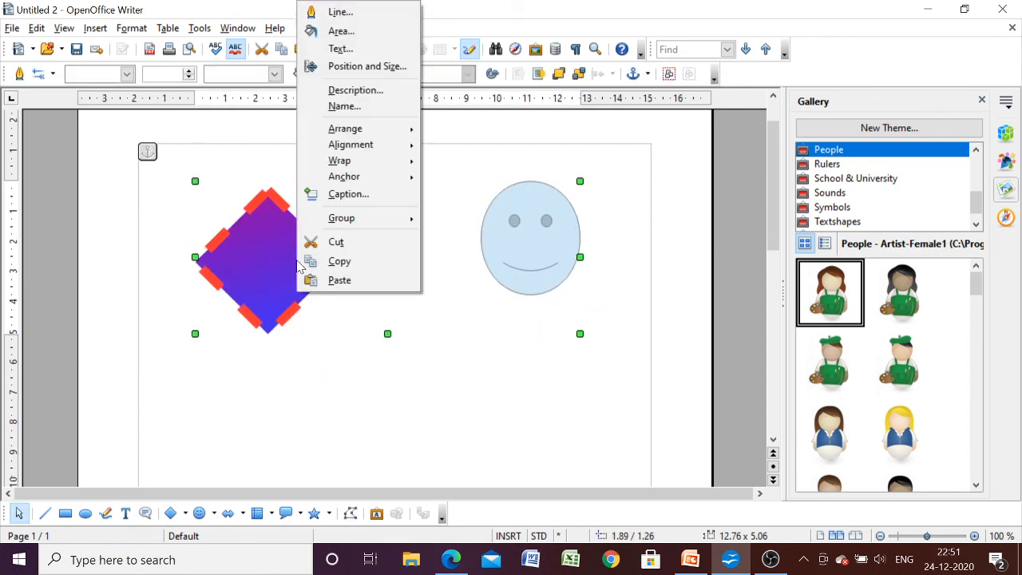
mouse_move(325, 224)
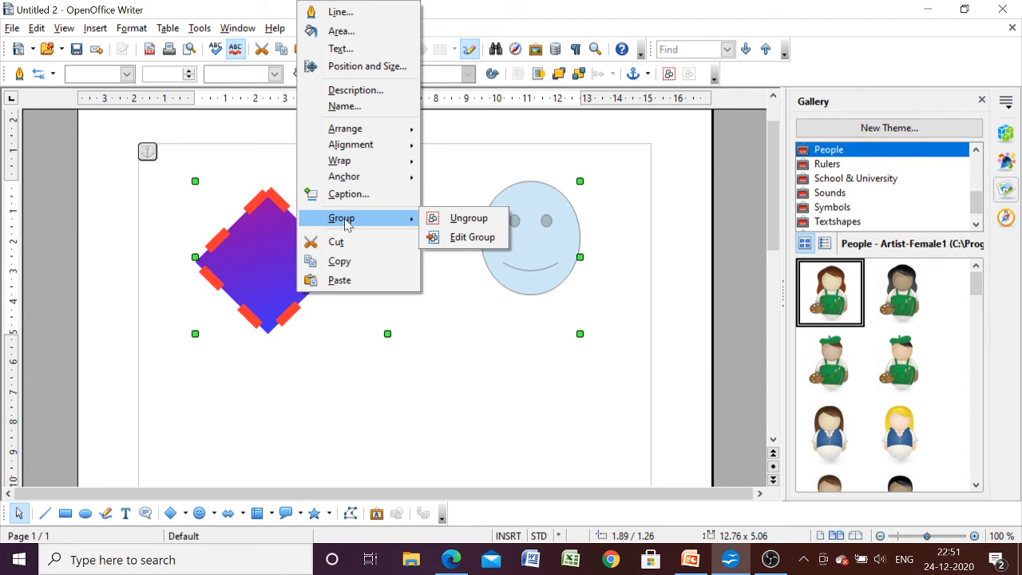
click(445, 220)
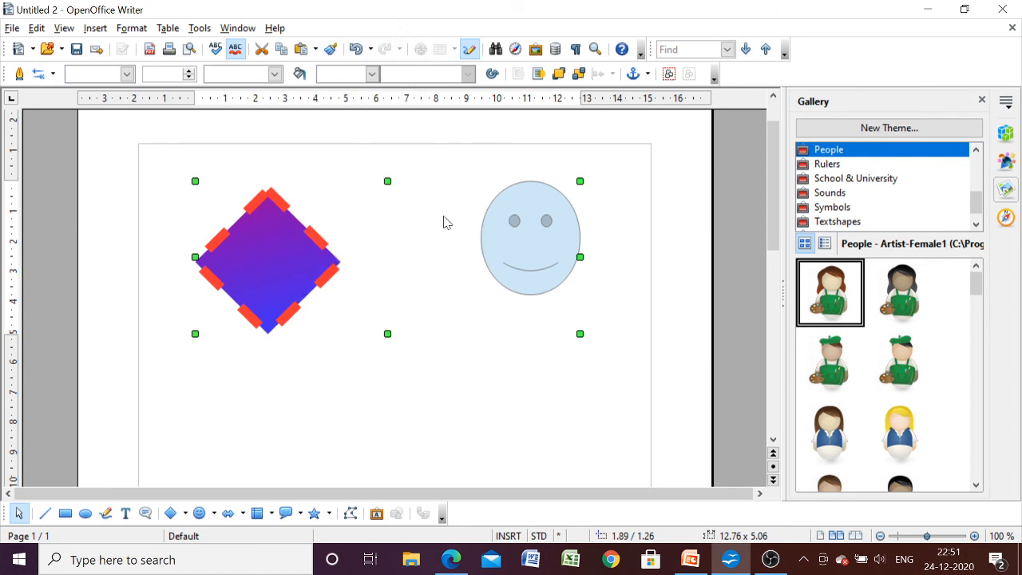
Select the diamond and the smiley face individually and move each one slightly on its own
click(413, 383)
click(529, 229)
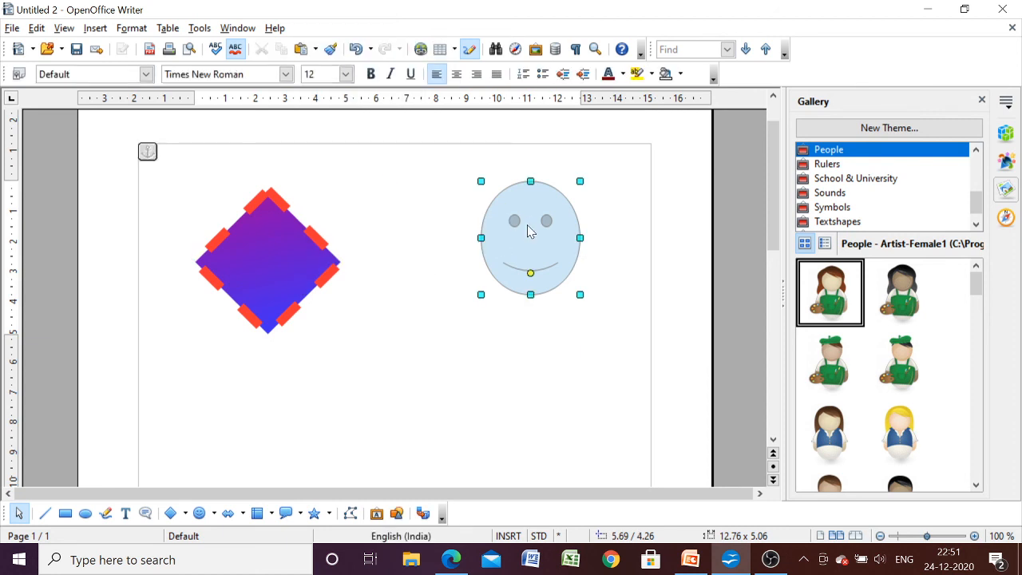
click(279, 244)
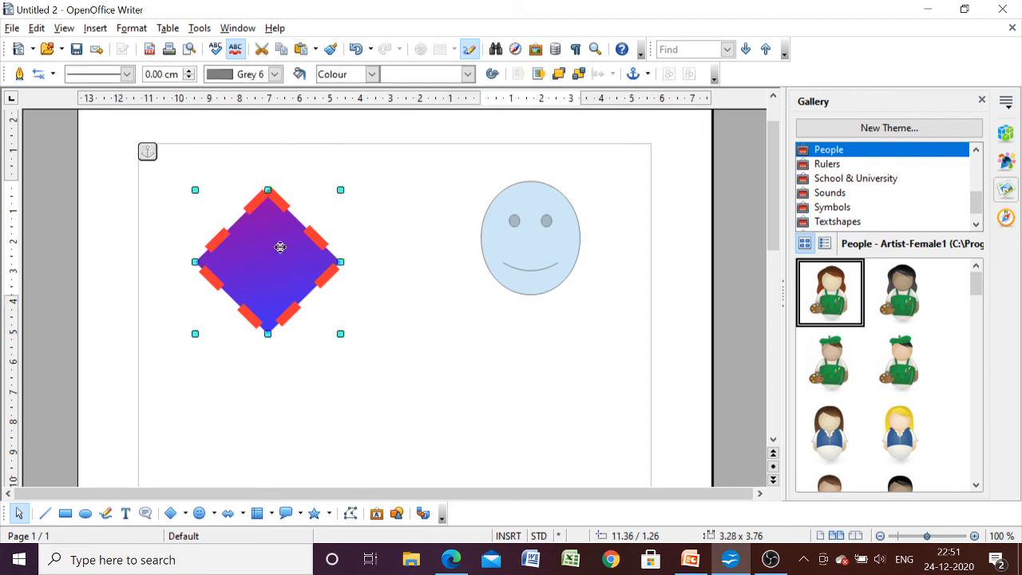
click(516, 228)
click(285, 257)
drag(282, 390, 291, 255)
drag(537, 244, 562, 246)
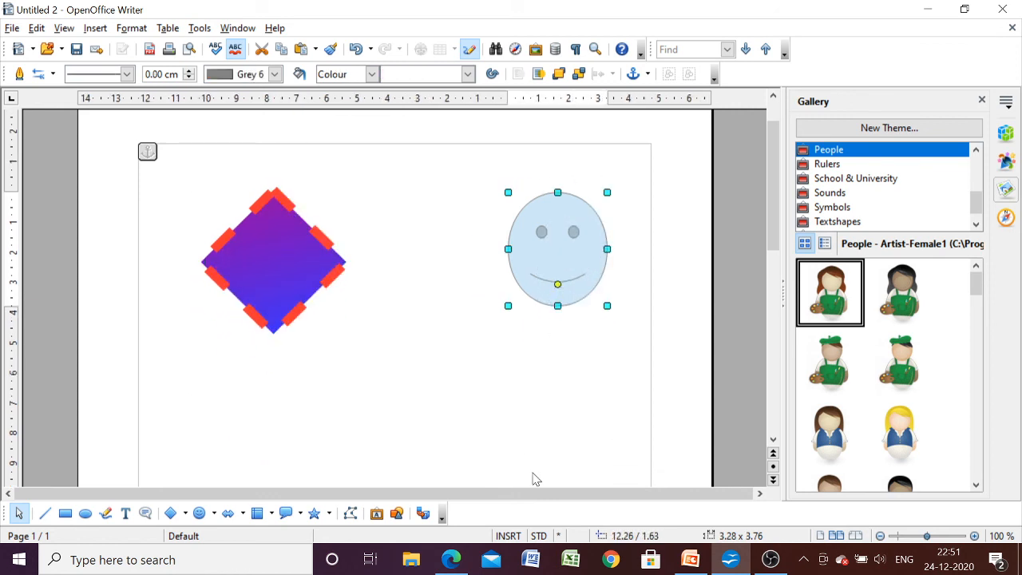
Check the image topics in the 402-revisedINFO_TECH.pdf syllabus in Edge and return to OpenOffice Writer
click(451, 558)
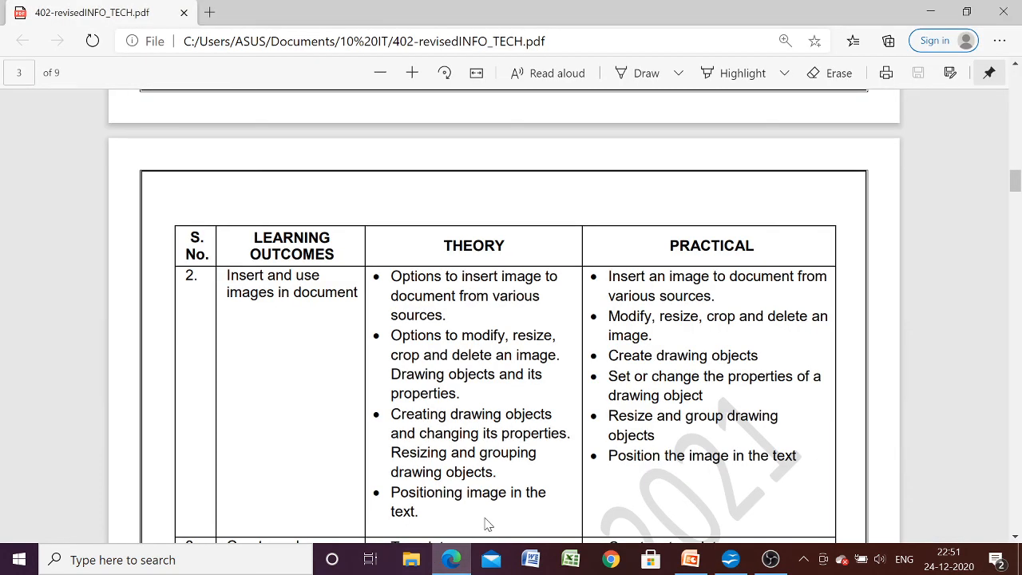
click(730, 561)
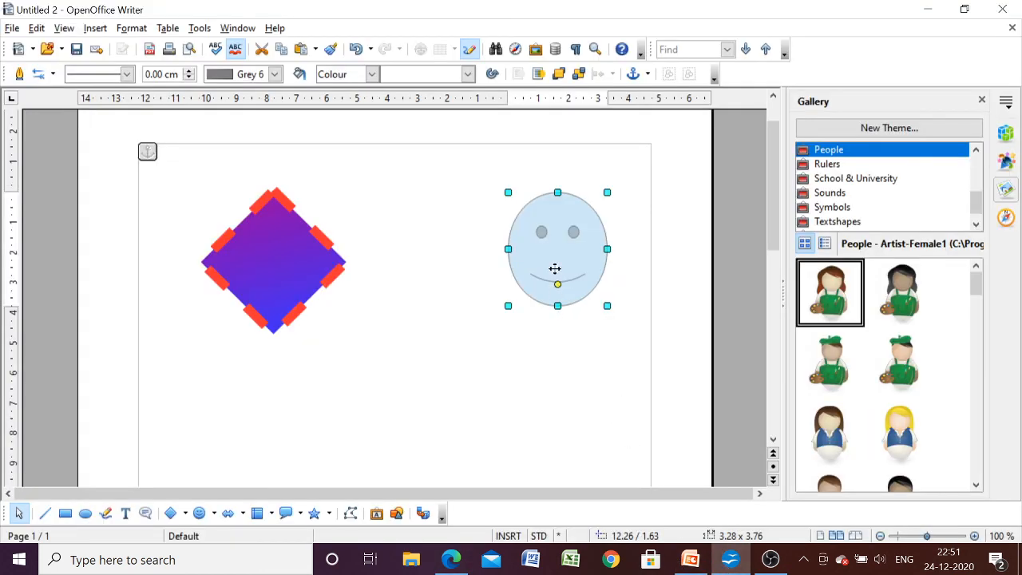
Delete the smiley face and move the diamond toward the middle of the page
key(Delete)
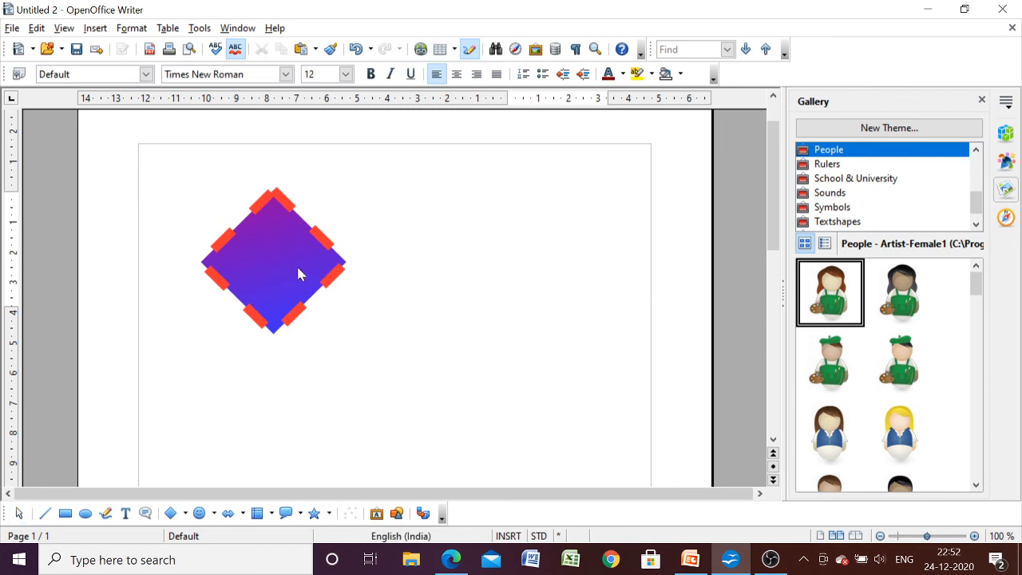
click(289, 265)
drag(289, 266, 423, 297)
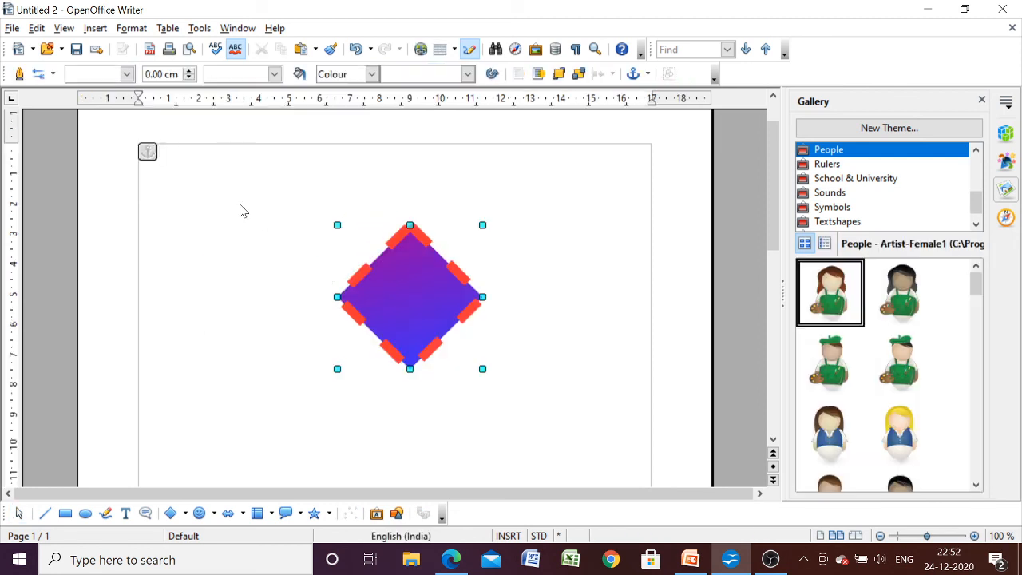
Fill the lines above, beside and just below the diamond with filler text: a few h characters followed by a long run of j
click(209, 177)
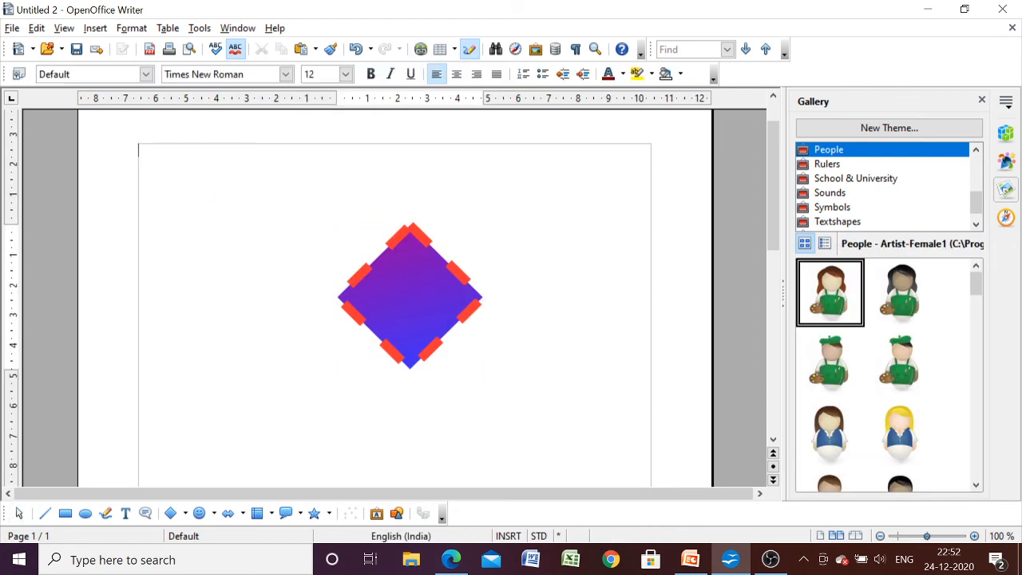
text(hhhhhhhhhhjjjjjjjjjjjjjjjjjjjjjjjjjjjjjjjjjjjjjjjjjjjjjjjjjjjjjjjjjjjj)
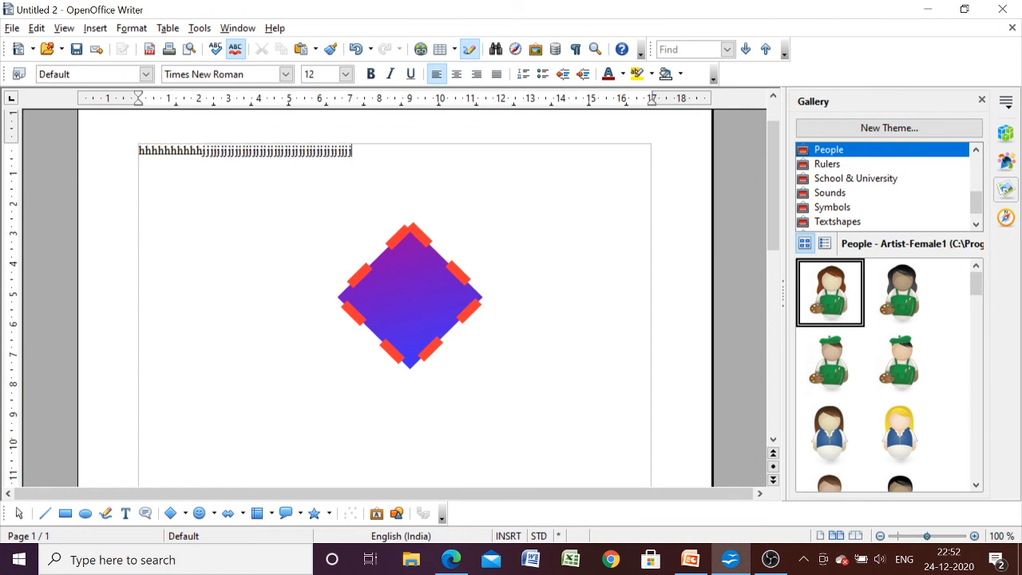
text(jjjjjjjjjjjjjjjjjjjjjjjjjjjjjjjjjjjjjjjjjjjjjjjjjjjjjjjjjjjjjjjjjjjjjjjjjjjjjjjjjjjjjjjjjjjjjjjjjjjjjjjj)
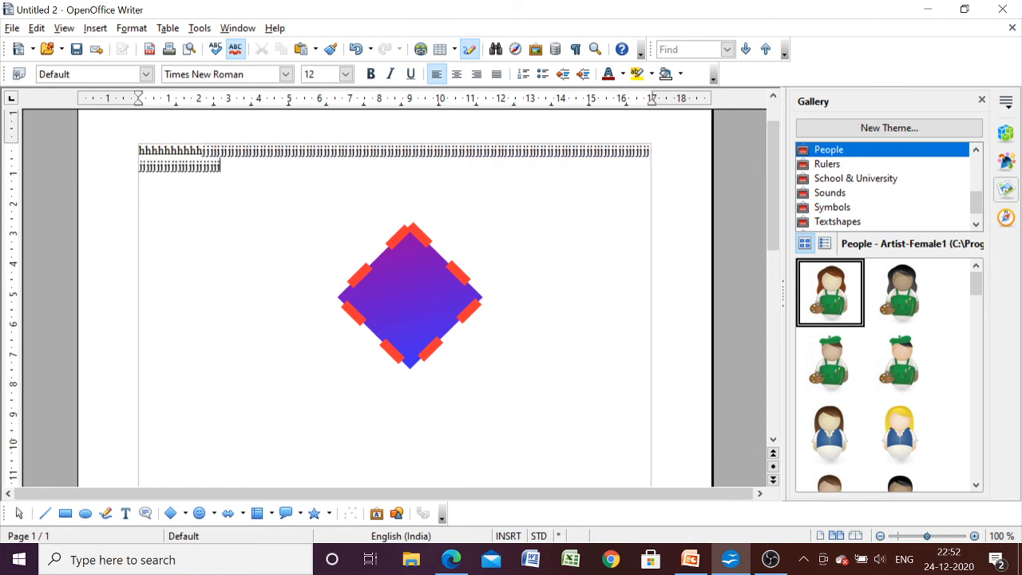
text(jjjjjjjjjjjjjjjjjjjjjjjjjjjjjjjjjjjjjjjjjjjjjjjjjjjjjjjjjjjjjjjjjjjjjjjjjjjjjjjjjjjjjjjjjjjjjjjjjjjjjjjjjjjjjjjjjjjjjjjjjjjjjjjj)
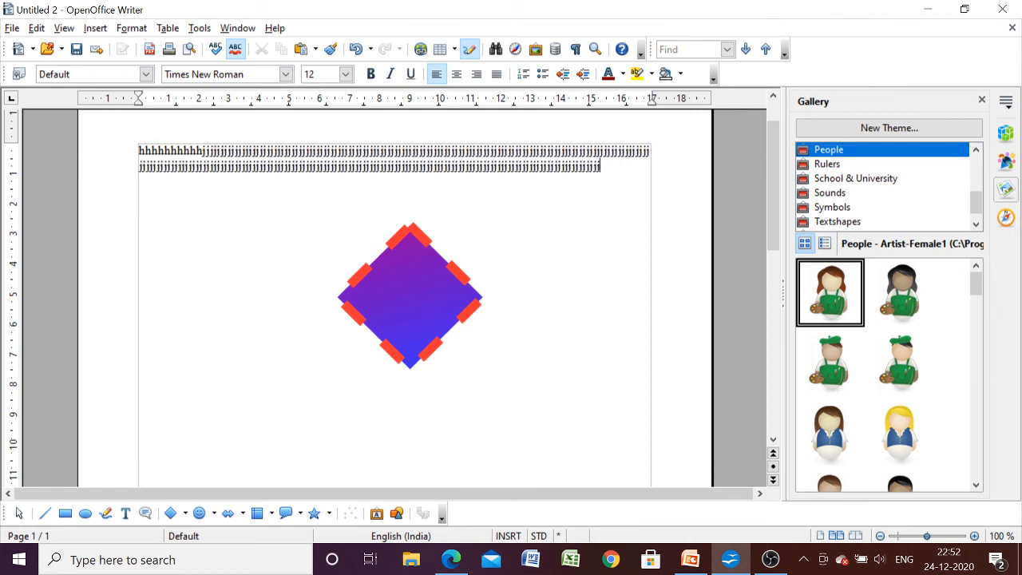
text(jjjjjjjjjjjjjjjjjjjjjjjjjjjjjjjjjjjjjjjjjjjjjjjjjjjjjjjjjjjjjjjjjjjjjjjjjjjjjjjjjj)
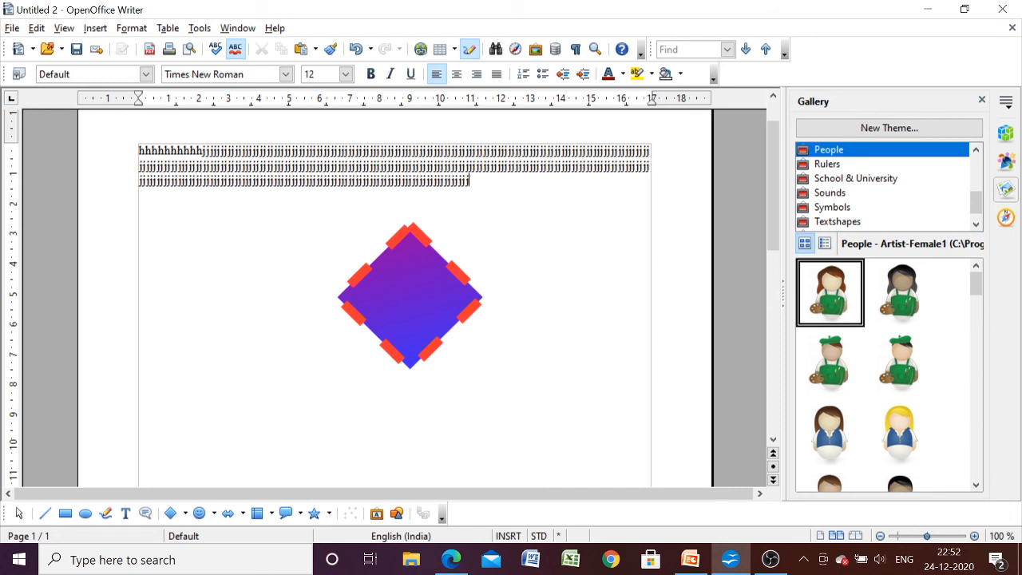
text(jjjjjjjjjjjjjjjjjjjjjjjjjjjjjjjjjjjjjjjjjjjjjjjjjjjjjjjjjjjjjjjjjjjjjjjjjjjjjjjjjjjjjjjjjjjjjjjjjjjjjjjj)
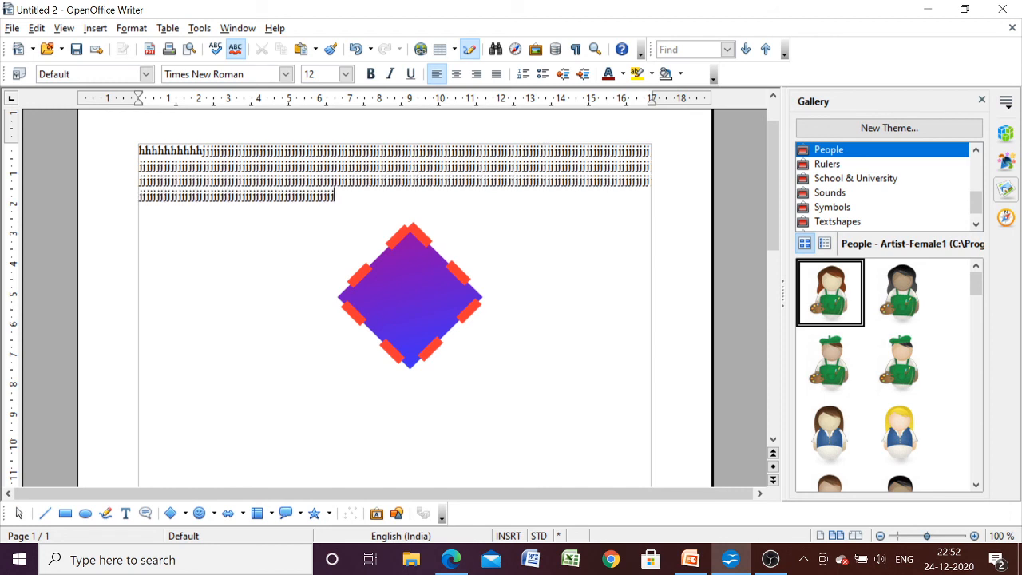
text(jjjjjjjjjjjjjjjjjjjjjjjjjjjjjjjjjjjjjjjjjjjjjjjjjjjjjjjjjjjjjjjjjjjjjjjjjjjjjjjjjjjjjjjjjjjjjjjjjjjjjjj)
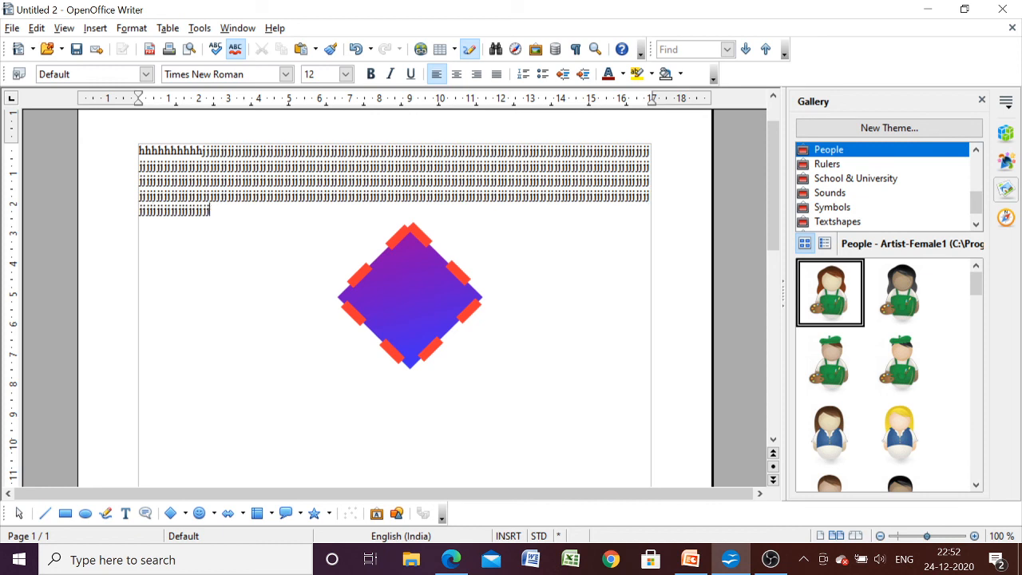
text(jjjjjjjjjjjjjjjjjjjjjjjjjjjjjjjjjjjjjjjjjjjjjjjjjjjjjjjjjjjjjjjjjjjjjjjjjjjjjjjjjjjjjjjjjjjjjjjjjjjjjj)
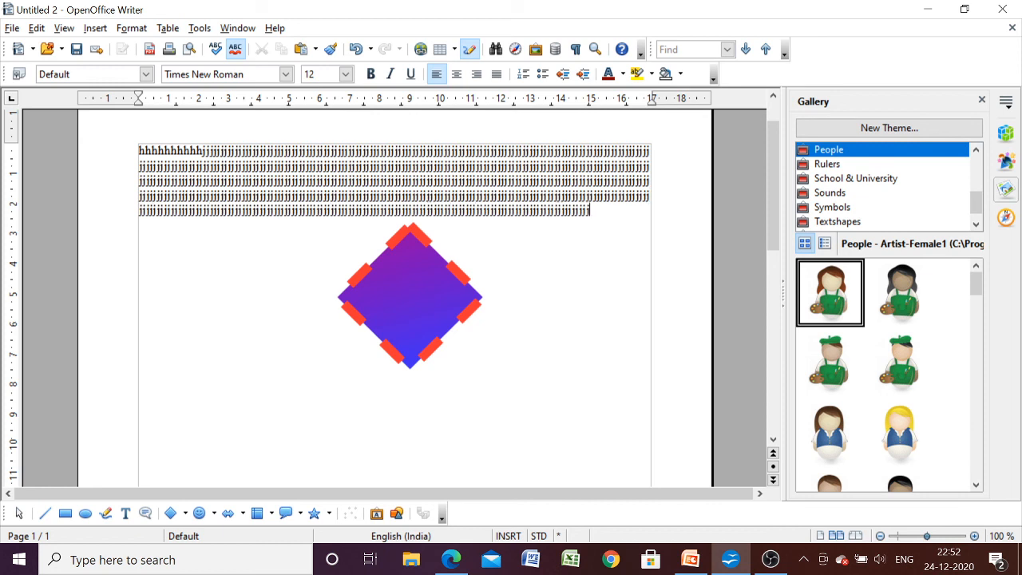
text(jjjjjjjjjjjjjjjjjjjjjjjjjjjjjjjjjjjjjjjjjjjjjjjjjjjjjjj)
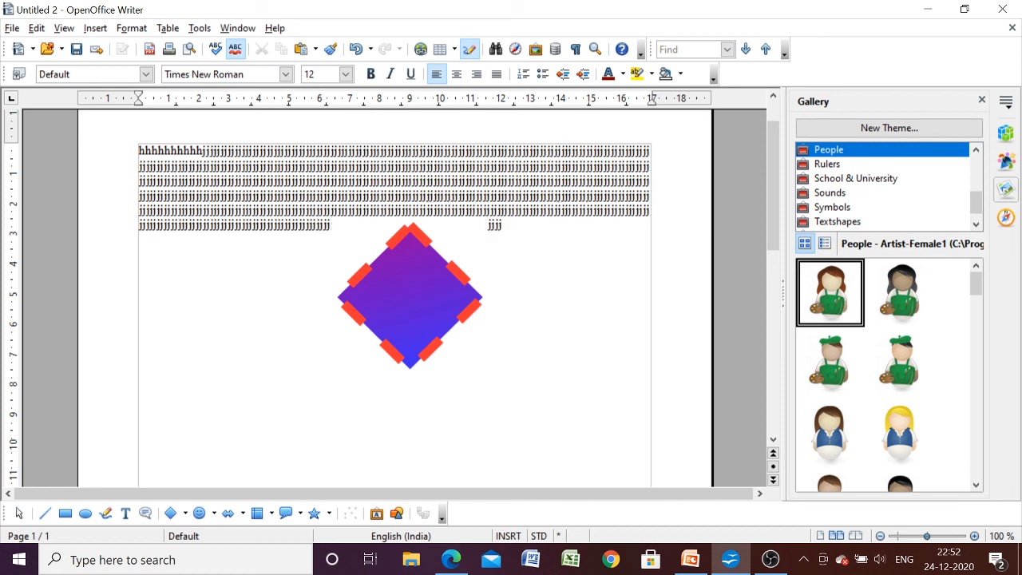
text(jjjjjjjjjjjjjjjjjjjjjjjjjjjjjjjjjjjjjjjjjjjjjjjjjjjjjjjjjjjjjjjjjjjjjjjjjjjjjjjjjjjjjjjjjjjjjjjjjjjjjjjjjjjjjjjjjjjjjjjjjjjjjjjjjjjjjjjjjjjjjjjjjjjjj)
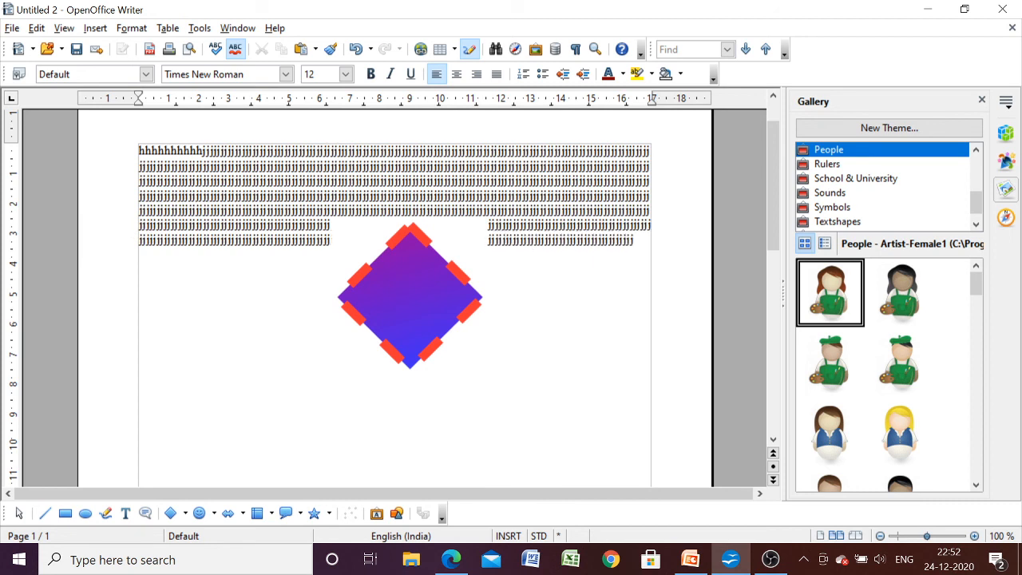
text(jjjjjjjjjjjjjjjjjjjjjjjjjjjjjjjjjjjjjjjjjjjjjjjjjjjjjjjjjjjjjjjjjjjjjjjjjjjjjjjjjjjjjjjjjjjjjjjjjjjjjjjjjjjjjjjjjjjjjjjjjjjjjjjjjjjjjjjjjj.jjjjjjjjjjjjjjjjjjjjjjjjjjjjjjjjjjjjjjjjjjjjjjjjjjjjjjjjjjjjjjjjjjjjjjjjjjjjjjjjjjjjjjjjjjjjjjjjjjjjjjjjjjj)
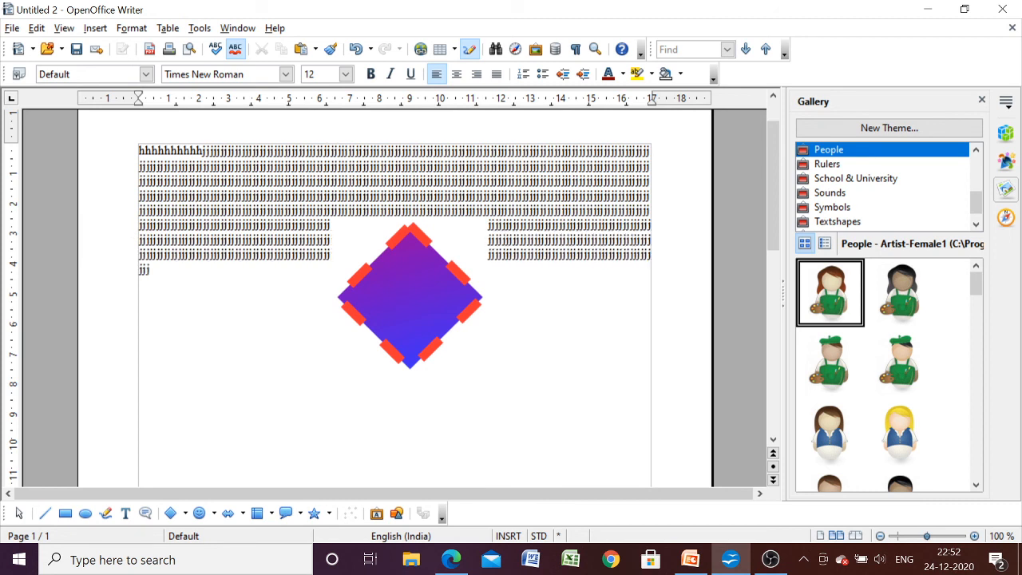
text(jjjjjjjj)
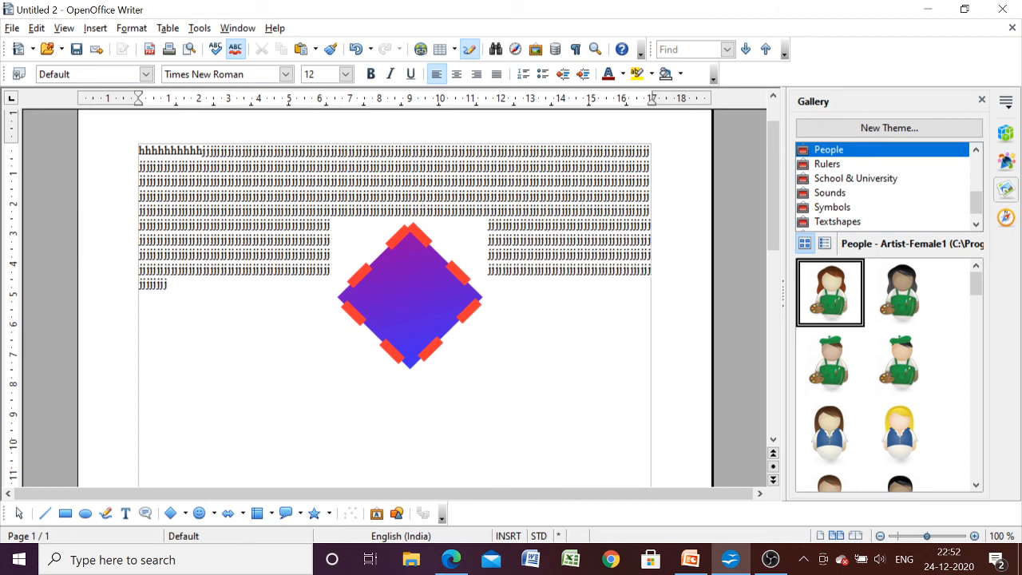
text(jjjjjjjjjjjjjjjjjjjj)
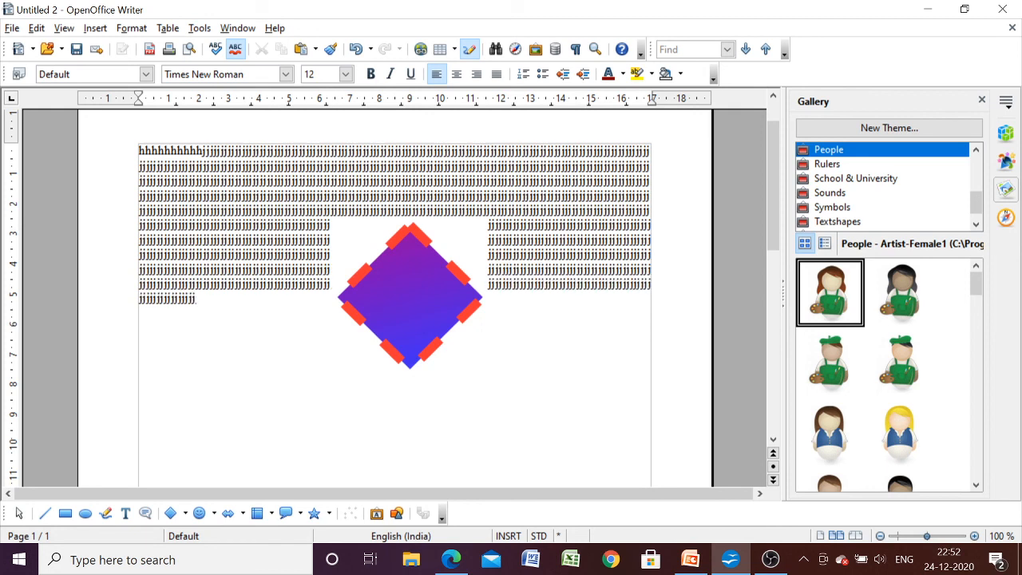
text(jjjjjjjjjjjjjjjjjjjjjj)
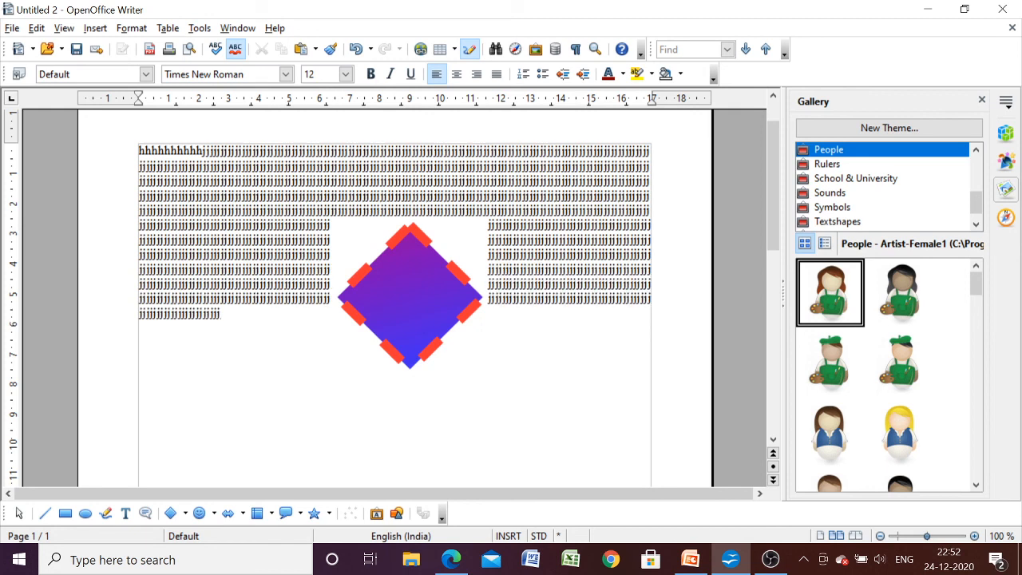
text(jjjjjjjjjjjjjjjjjjjjjjjjjjjjjjjj)
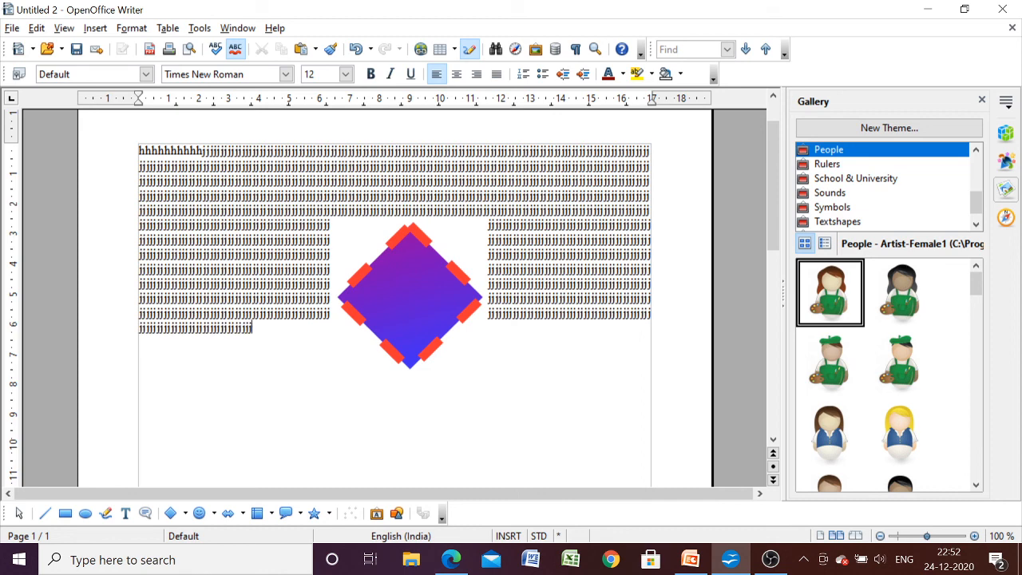
text(jjjjjjjjjjjjjjjjjjjjjjjjjjjjjjjjjj)
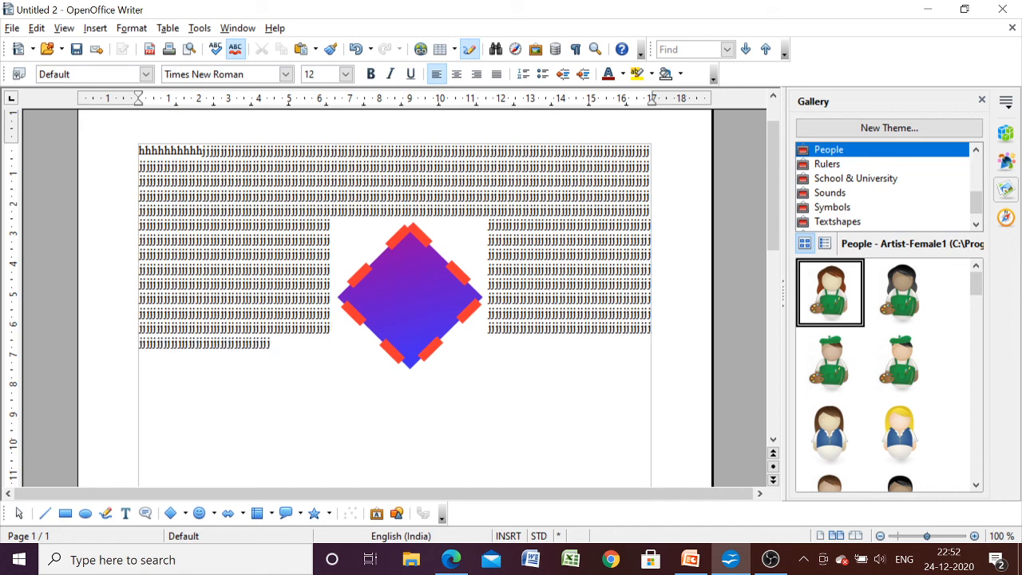
text(jjjjjjjjjjjjjjjjjjjjjjjjjjjjjjjjjjjjjjjjjjjjj)
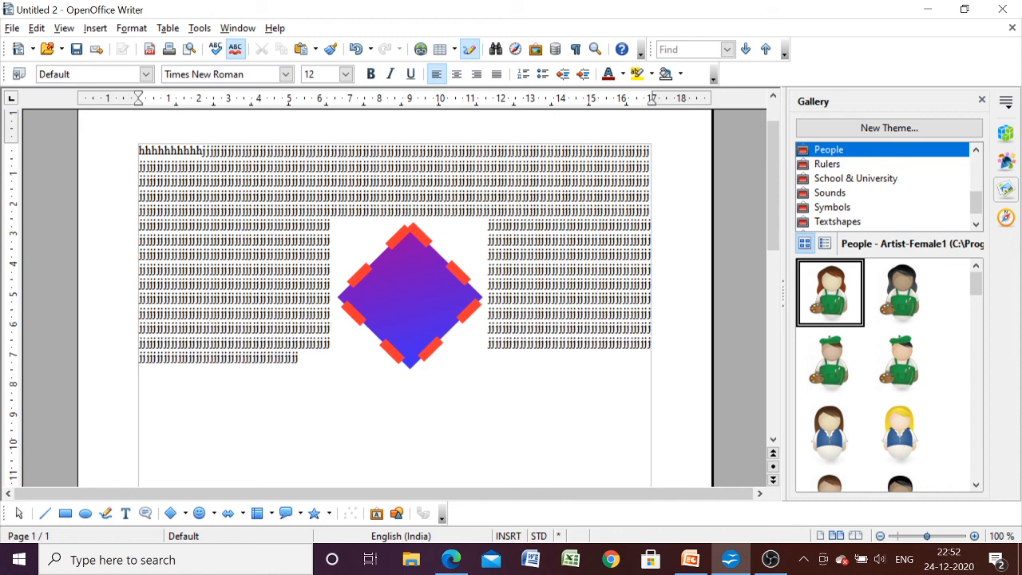
text(jjjjjjjjjjjjjjjjjjjjjjjjjjjjjjjjjjjjjjjjjjjjjjjjjjj)
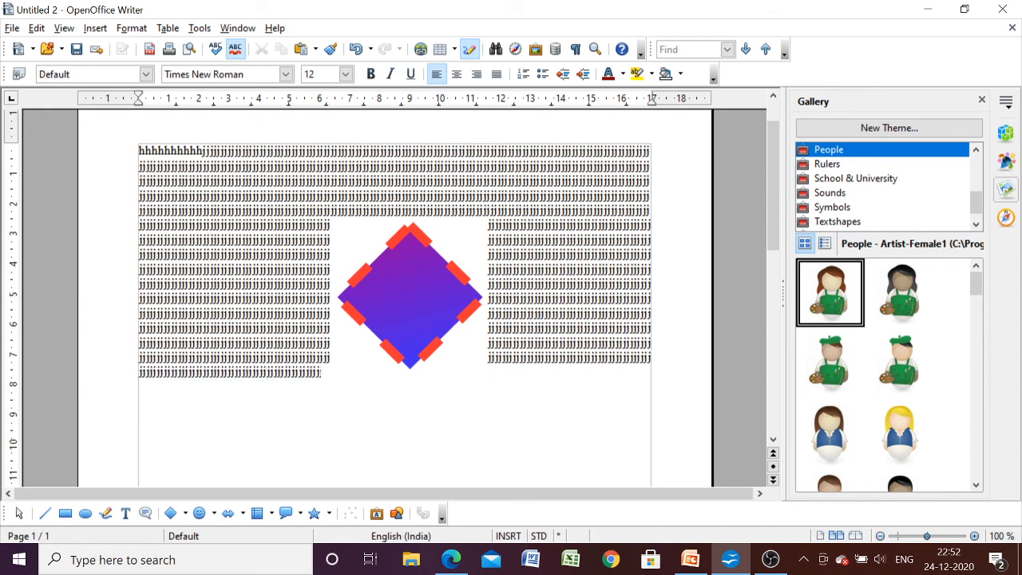
text(jjjjjjjjjjjjjjjjjjjjjjjjjjjjjjjjjjjjjjjjjjjjjjjjjjjjjjjjjjjjjj)
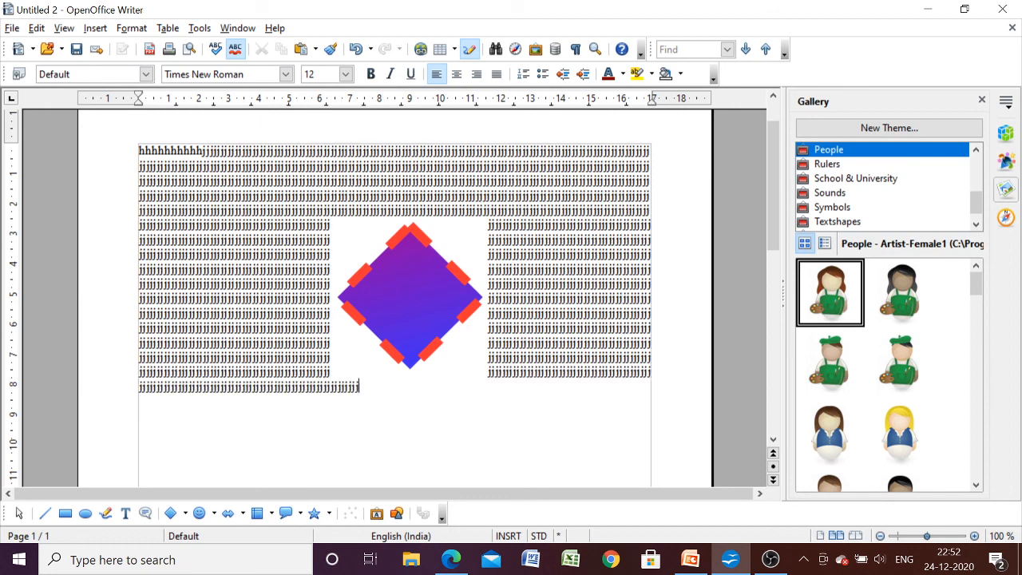
text(jjjjjjjjjjjjjjjjjjjjjjjjjjjjjjjjjjjjjjjjjjjjjjjjjjjjjjjjjjjjjjjjjjjjjjjjjjjjjjjjjjjjjjjjjjjjjjjjjjjjjjjjjjjjjjjjjjjjjjjjjjjjjjjjjjjjjjjjjjjjjjjjjjjjjjjjjjjjjjjjjjjjjjjjjjjjjjjjjjjjjjjjjjjjjjjjjjjjjjjjjjjjjjjjjjjjjjjjjjjjjjjjjjjjjjjjjjjjjjjjjjjjjjjjjjjjjjjjjjjjjjjjjjjjjjjjjjjjjjjjjjjjjjjjjjjjjjjjjjjjjjjjjjjjjjjjjjjjjjjjjjjjjjjjjjjjjjjjjjjjjjjjjjjjjjjjjjjjjjjjjjjjjjjjjjjjjjjjjjjjjjjjjjjjjjjjjjjjjjjjjjjjjjjjjjjjjjjjjjjjjjjjjjjjjjjjjjjjjjjjjjjjjjjjjjjjjjjjjjjjjjjjjjjjjjjjjjjjjjjjjjjjjjjjjjjjjjjjjjjjjjjjjjjjjjjjjjjjjjjjjjjjjjjjjjjjjjjjjjjjjjjjjjjjjjjjjjjjjjjjjjjjjjjjjjjjjjjjjjjjjjjj)
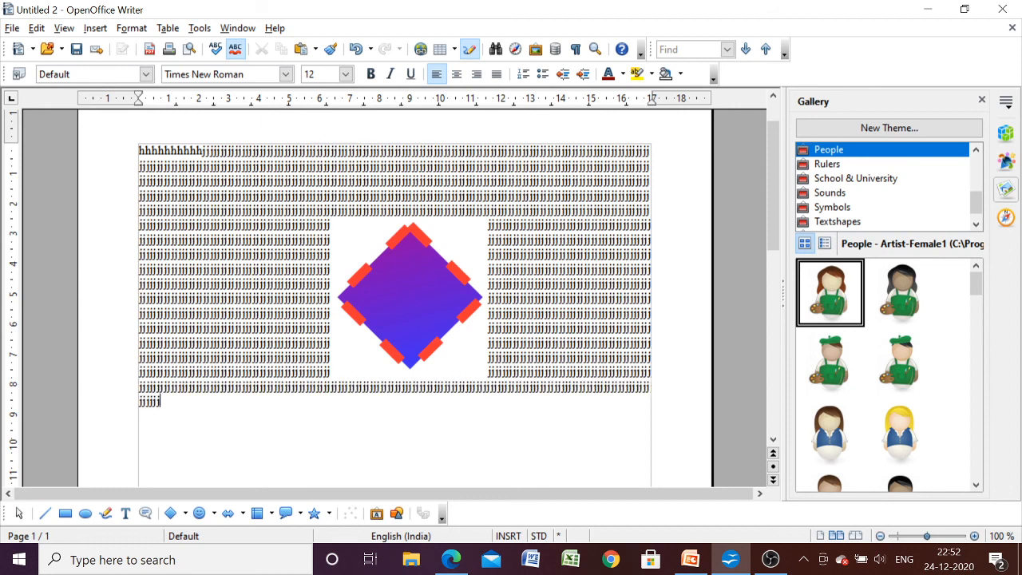
Set the diamond's text wrapping to No Wrap, followed by Page Wrap
click(438, 299)
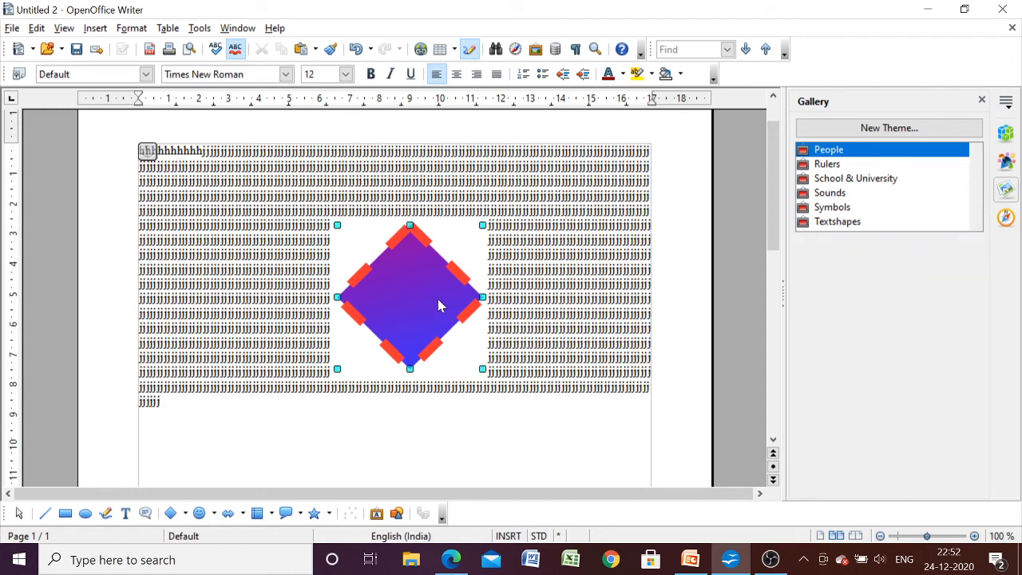
click(306, 238)
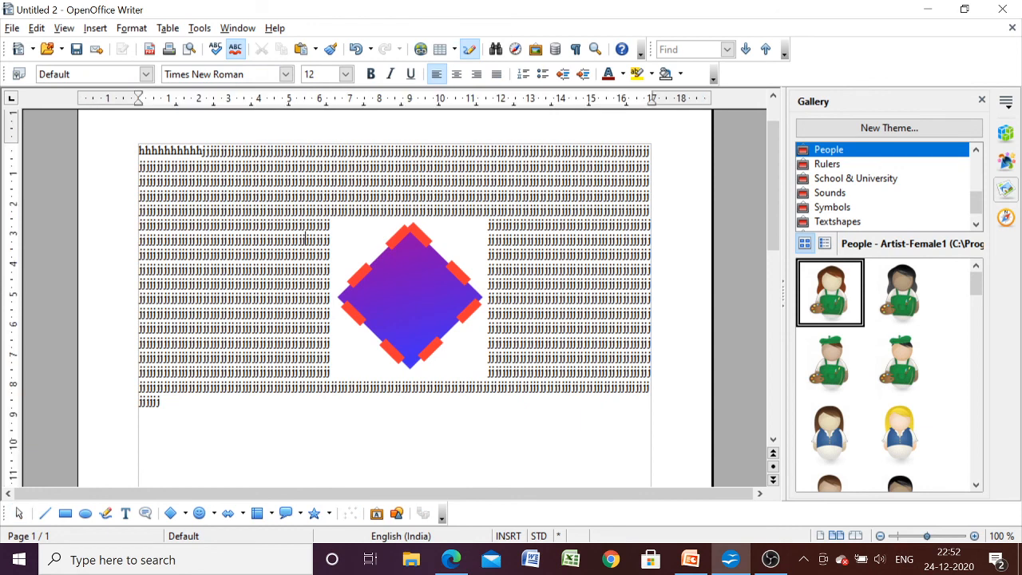
click(401, 277)
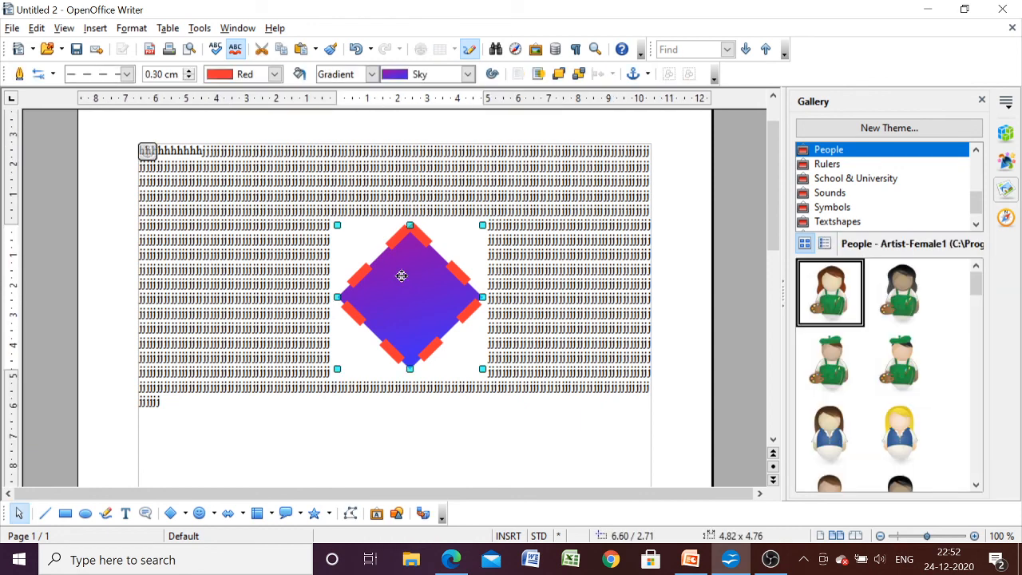
right_click(402, 279)
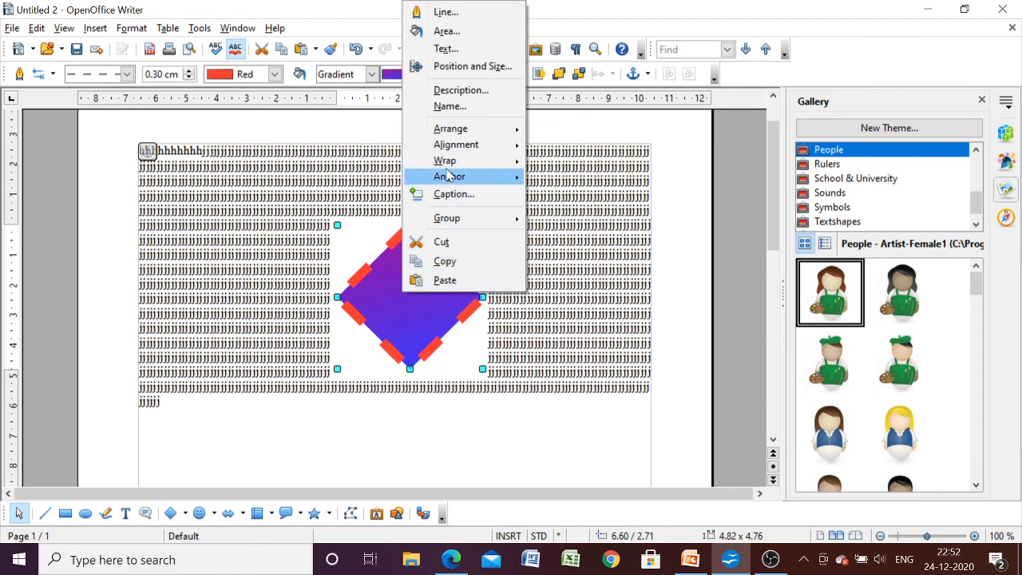
mouse_move(447, 166)
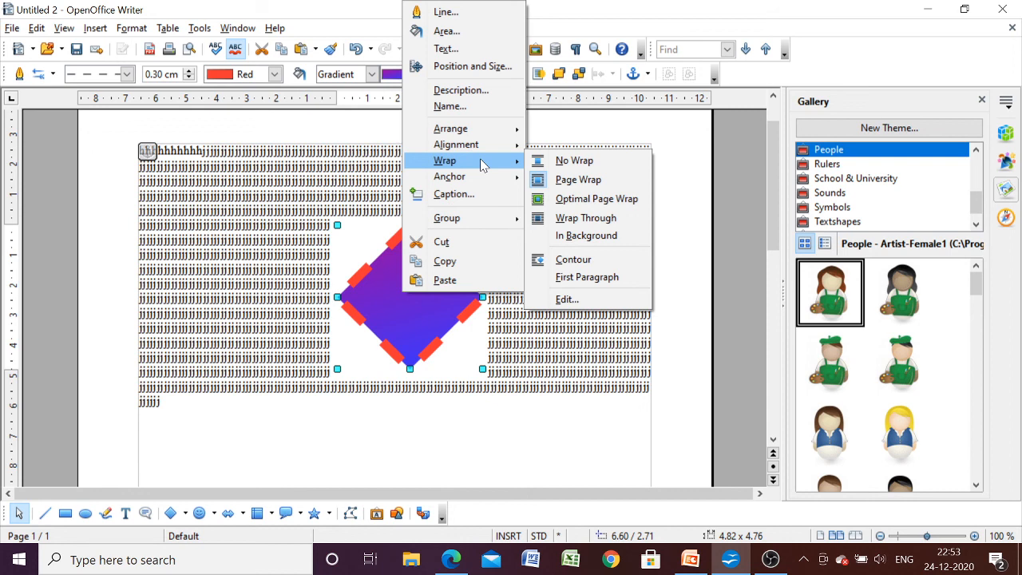
click(549, 163)
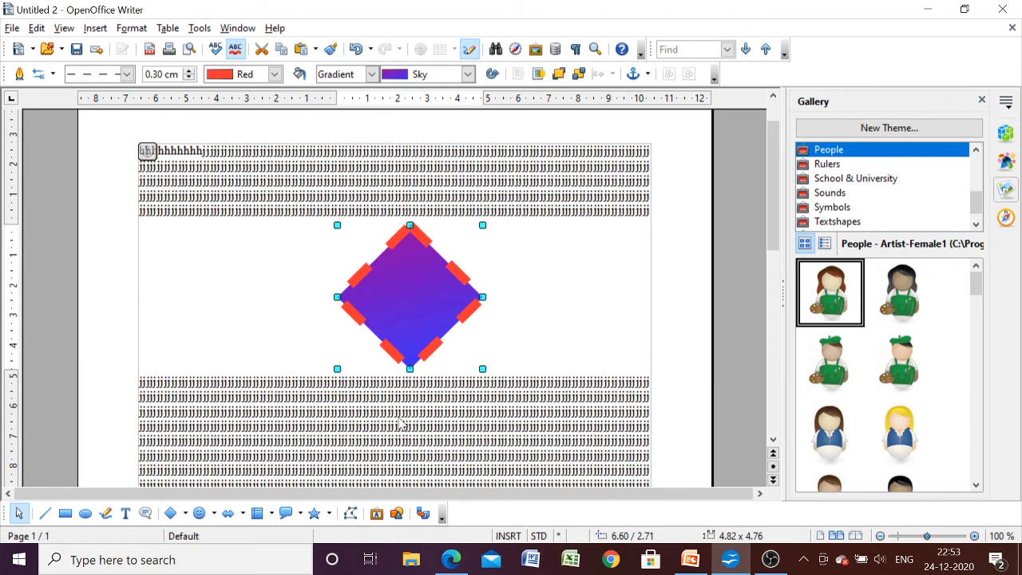
right_click(402, 286)
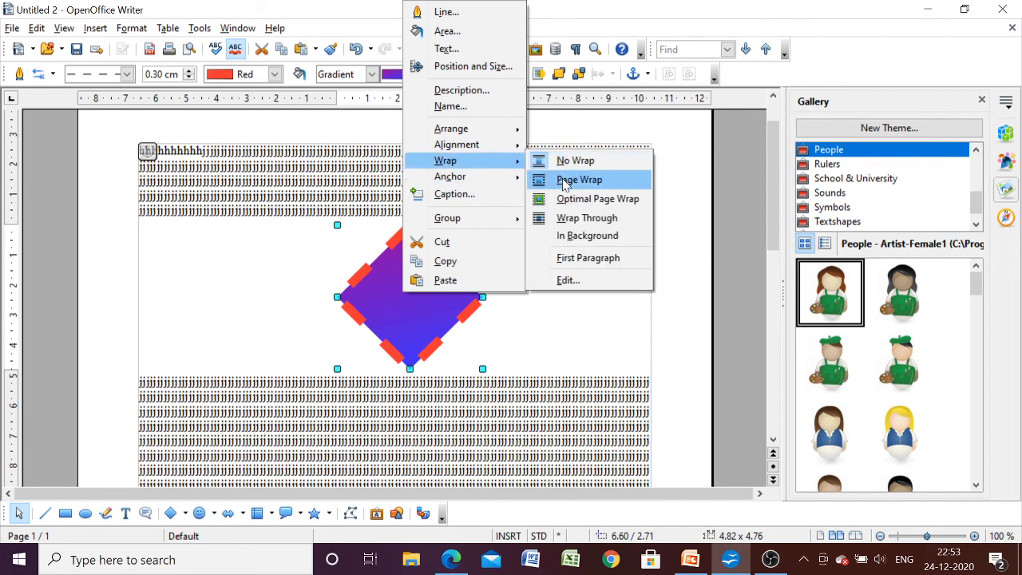
click(564, 182)
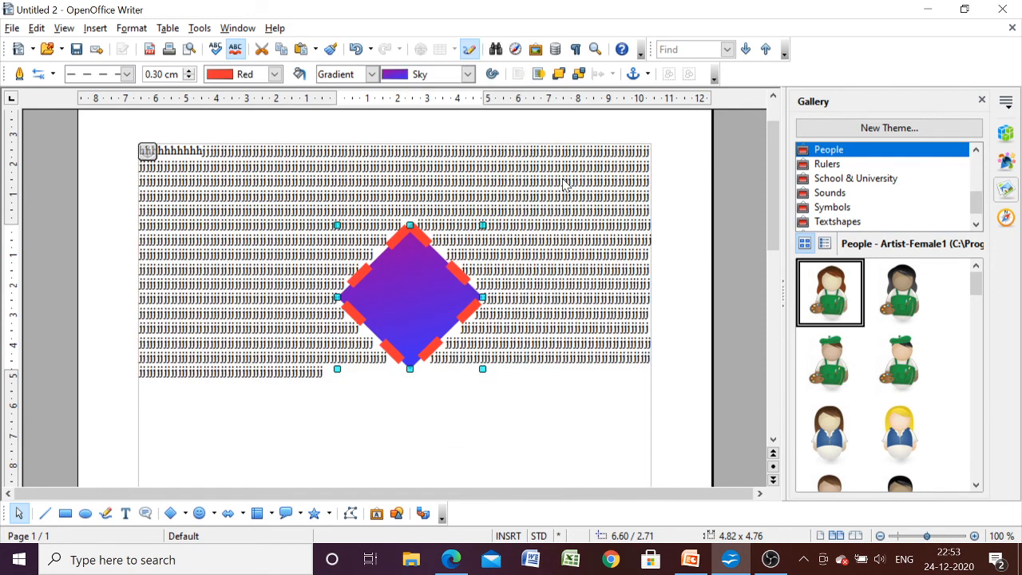
Set the diamond's text wrapping to Wrap Through
right_click(416, 272)
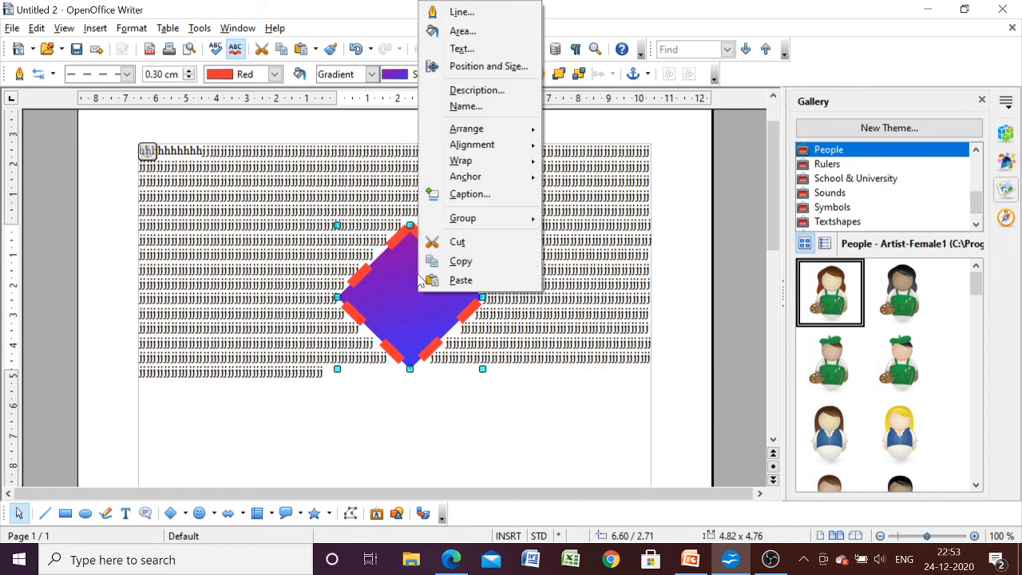
mouse_move(462, 163)
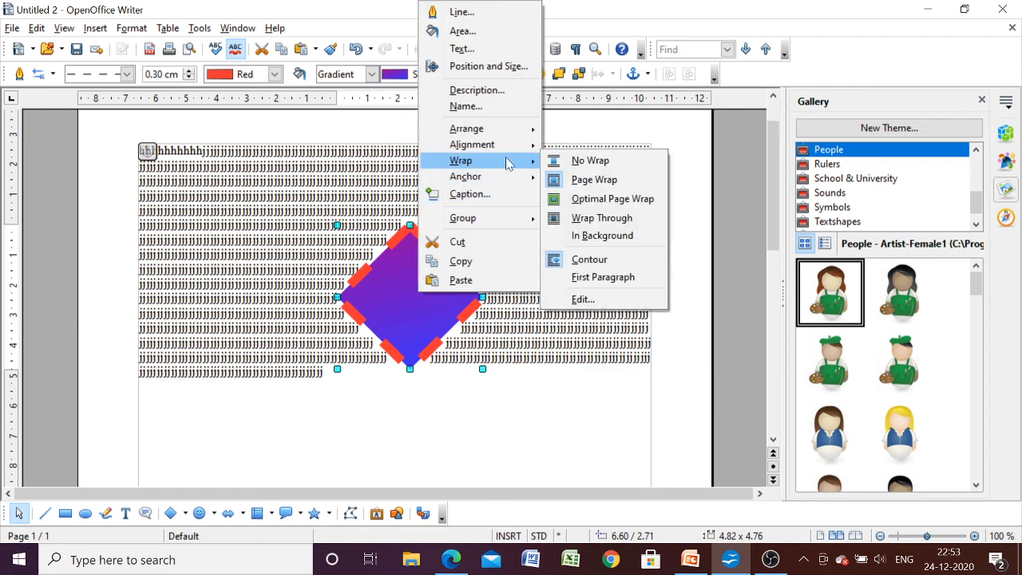
click(569, 218)
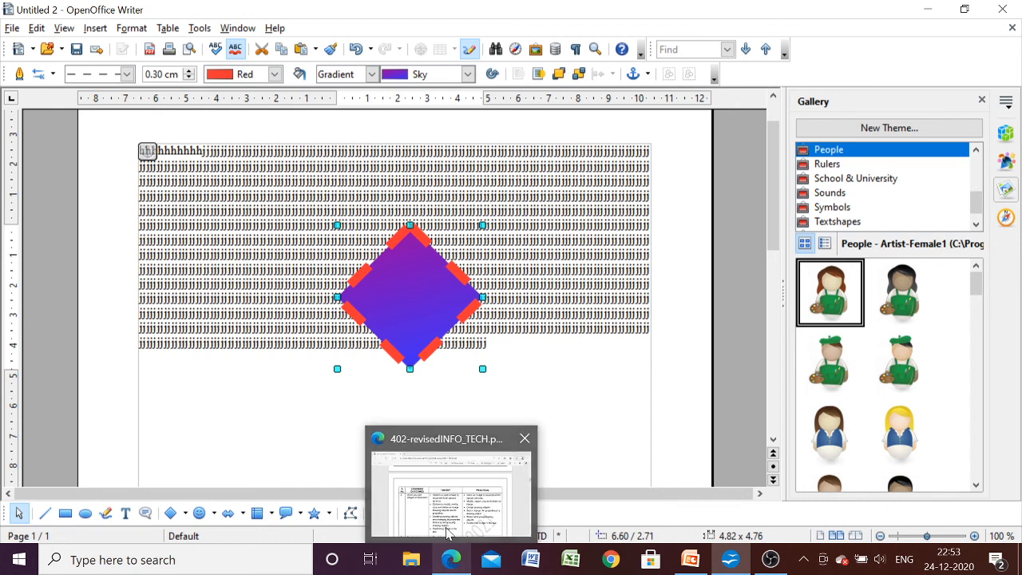
Switch to Edge and check the topic on positioning an image in text in the 402-revisedINFO_TECH.pdf syllabus
click(452, 519)
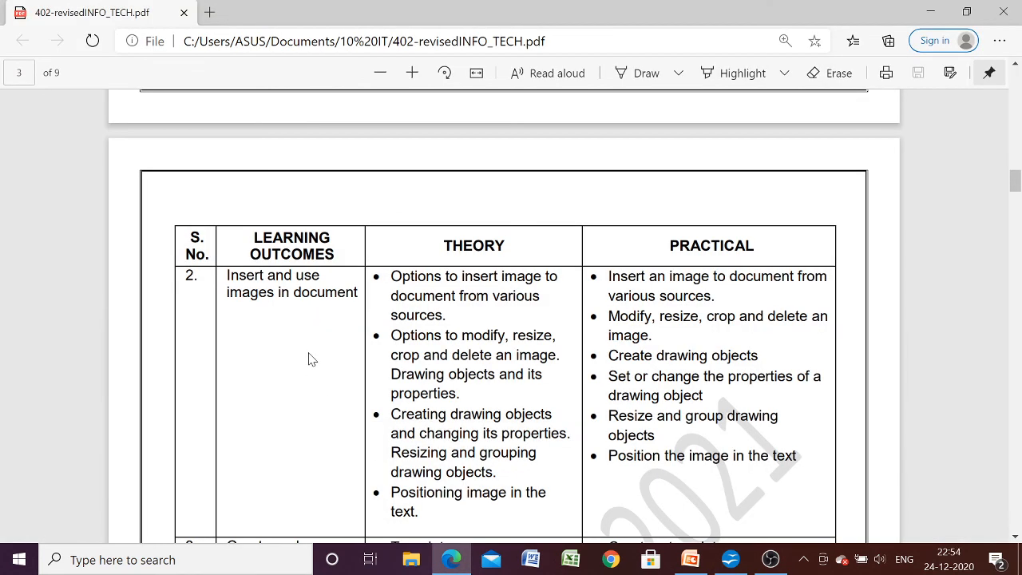